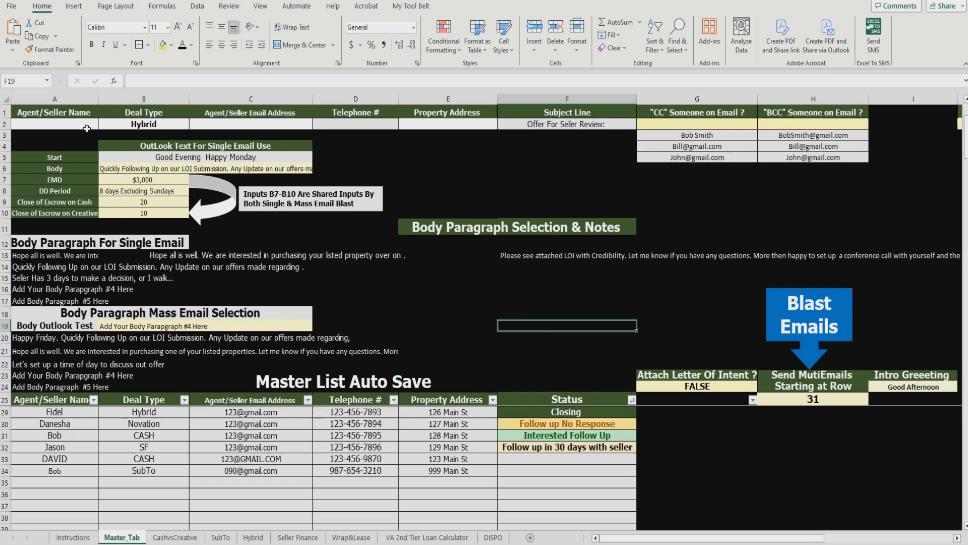
Step: Enter the new seller's first name in A2 and set the B2 deal type to SubTo
click(67, 124)
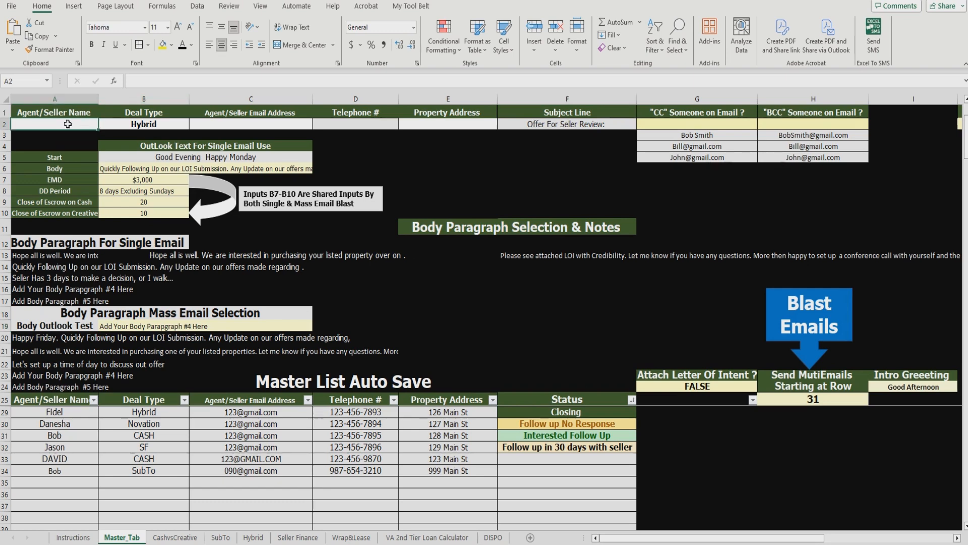
drag(580, 126, 50, 122)
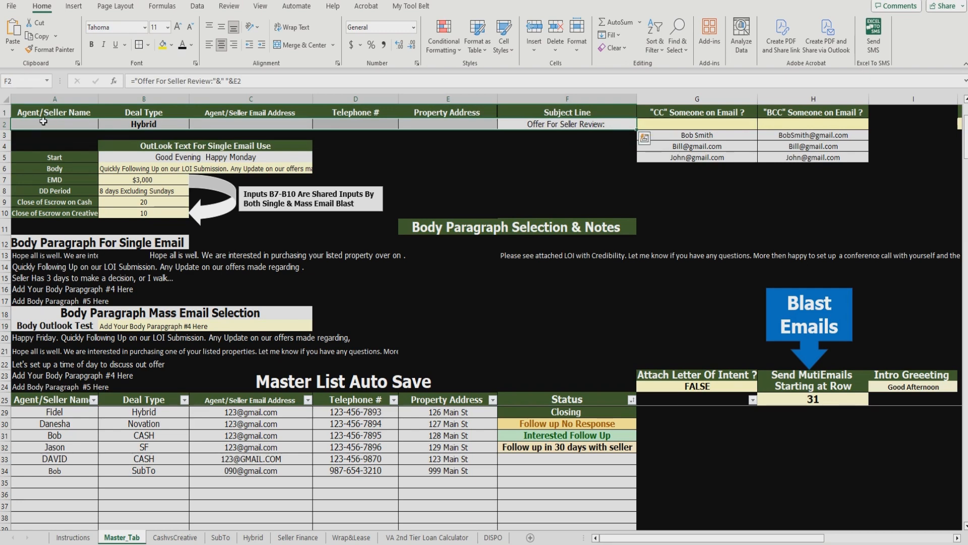
click(45, 123)
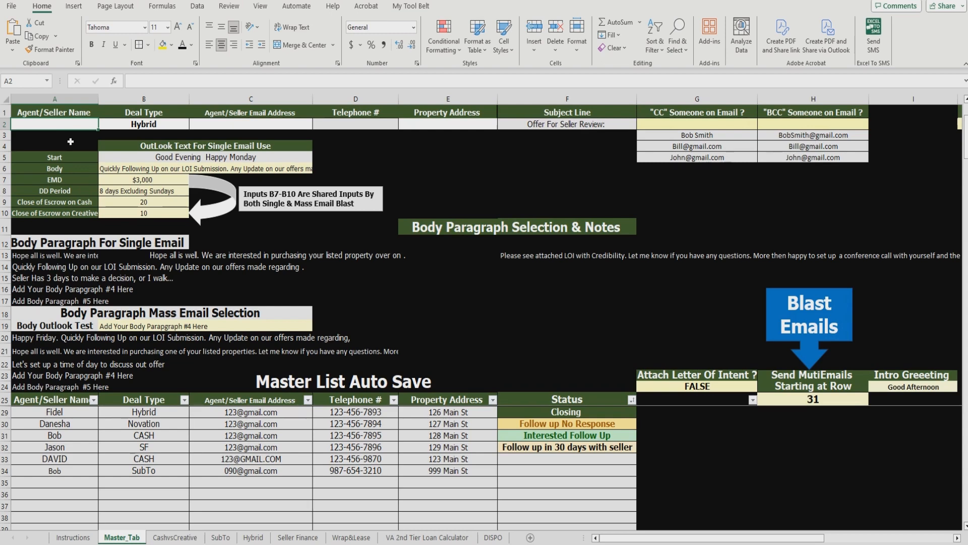
text(Jason)
key(Return)
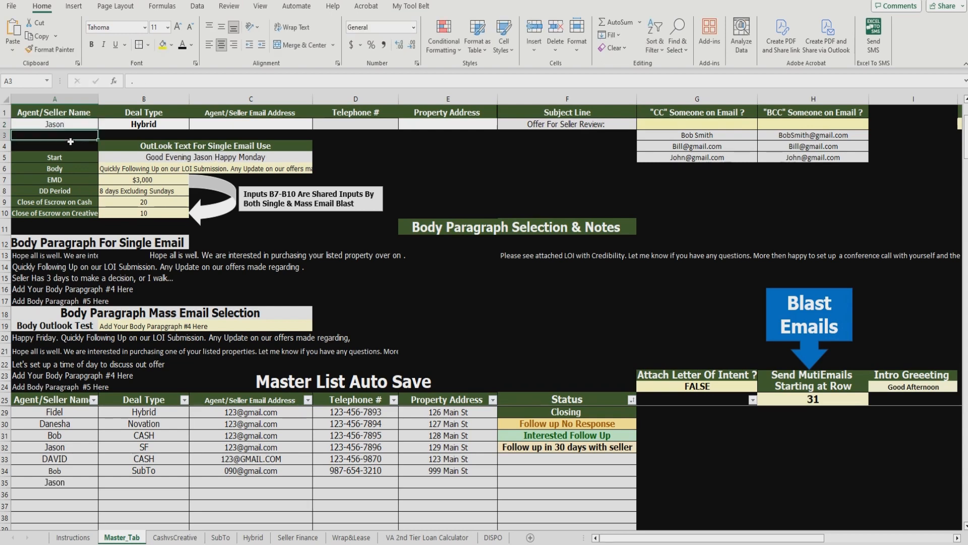
click(188, 123)
click(193, 124)
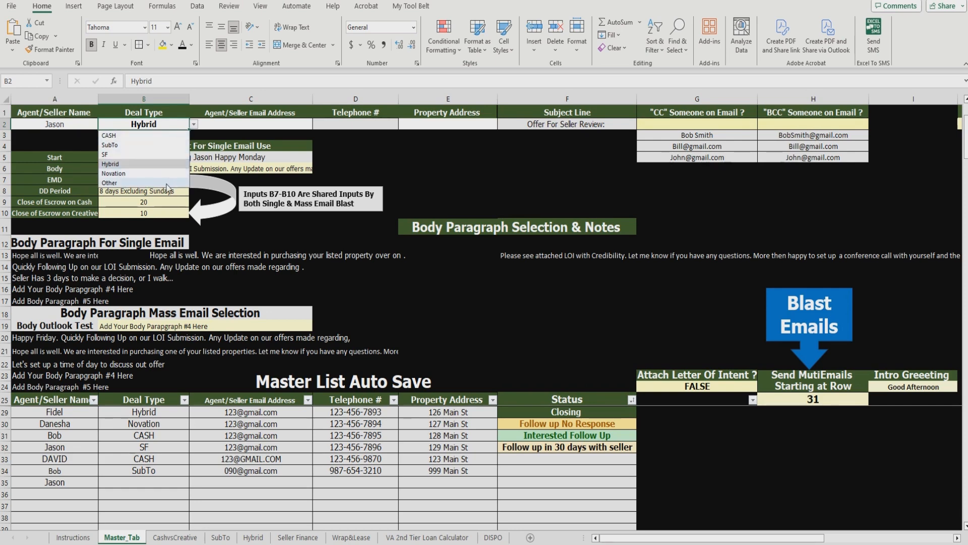
click(168, 146)
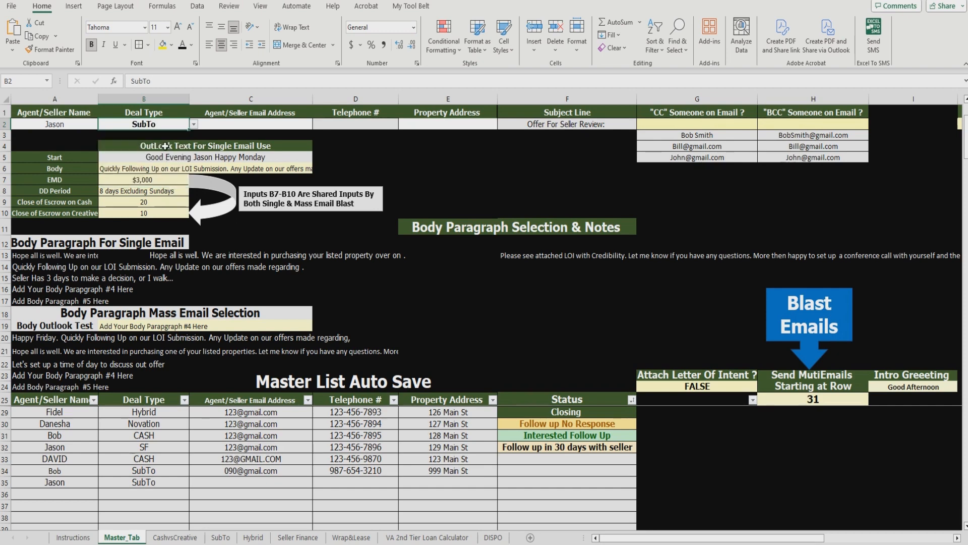
Step: Fill in the seller's e-mail, phone number and property address in C2:E2
click(227, 122)
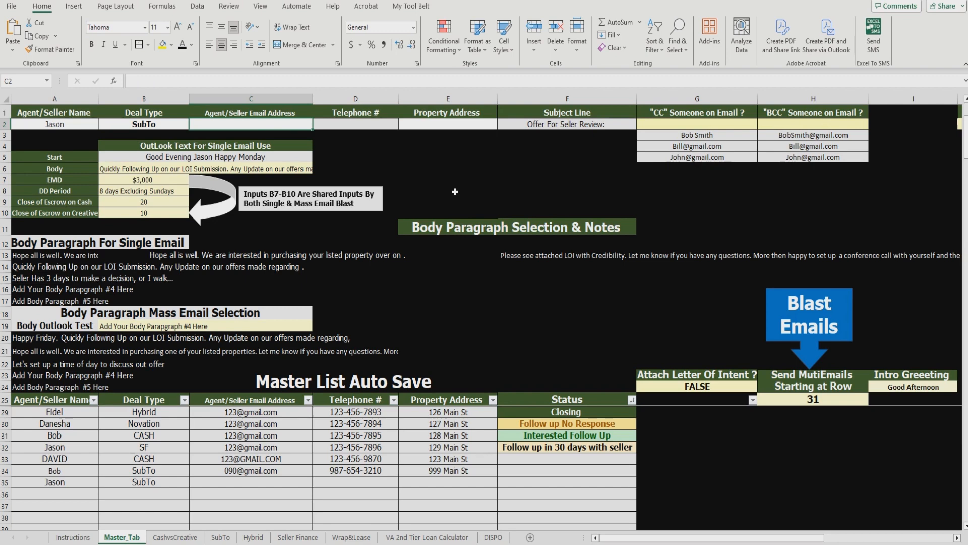
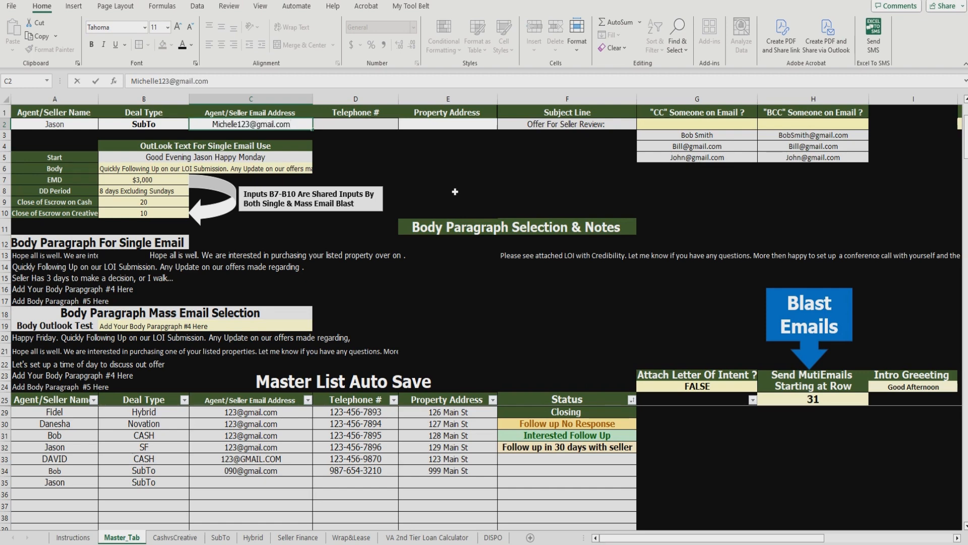
key(Return)
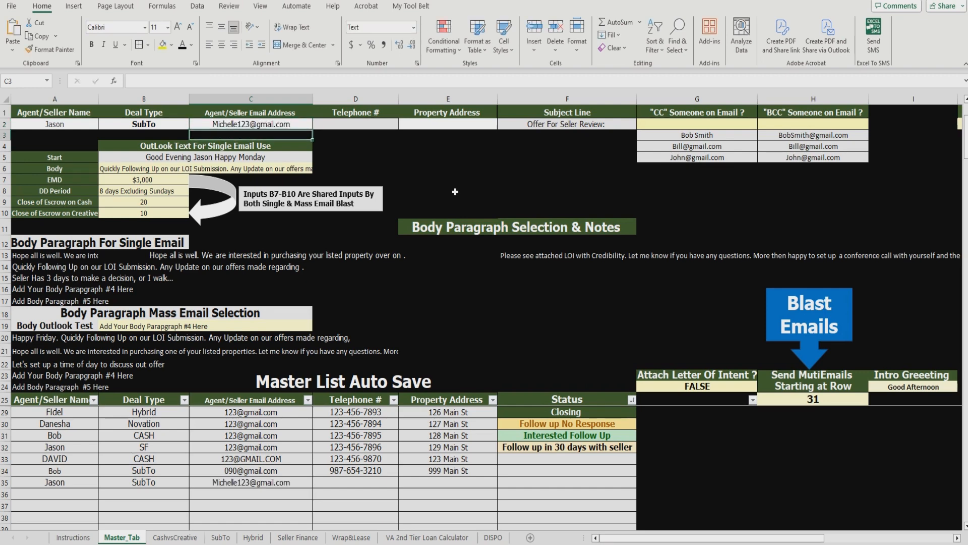
click(385, 126)
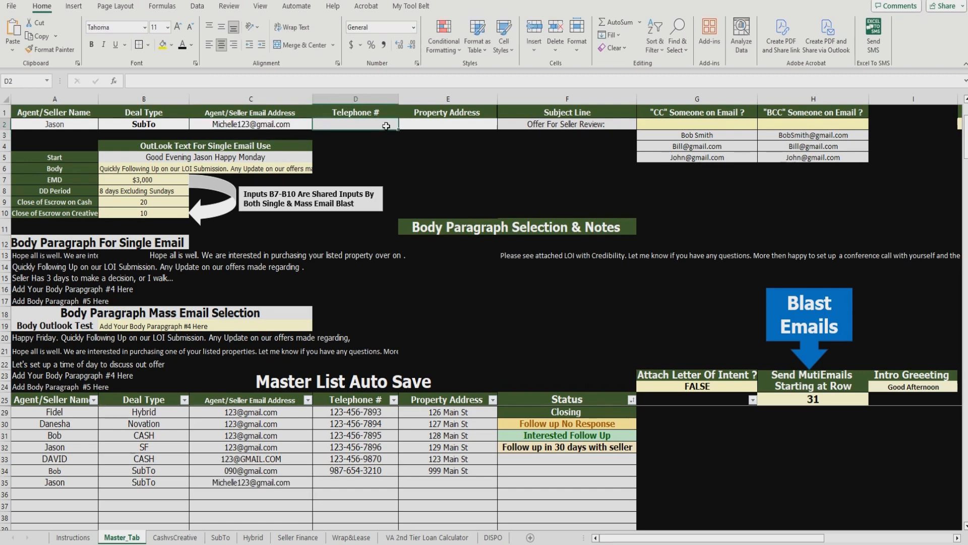
text(987-65)
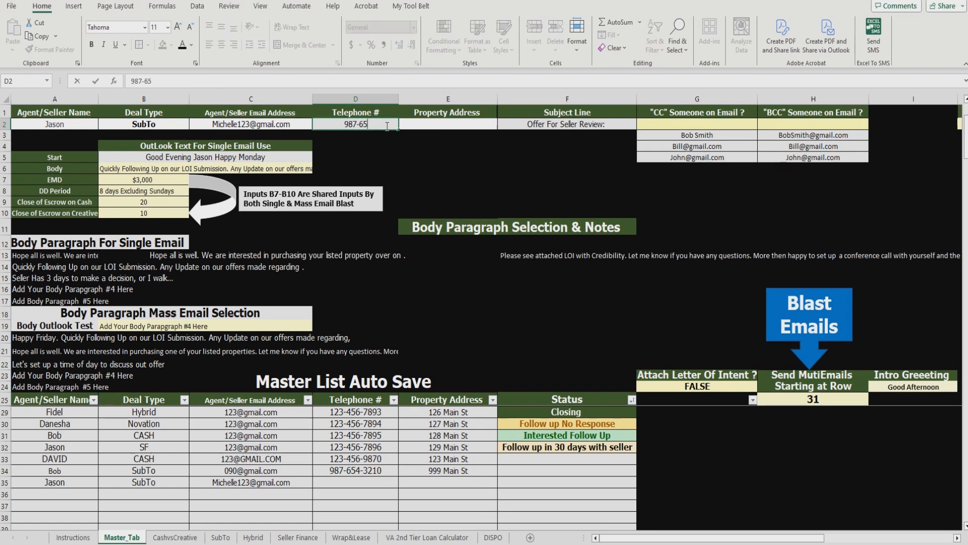
text(4-3210)
key(Tab)
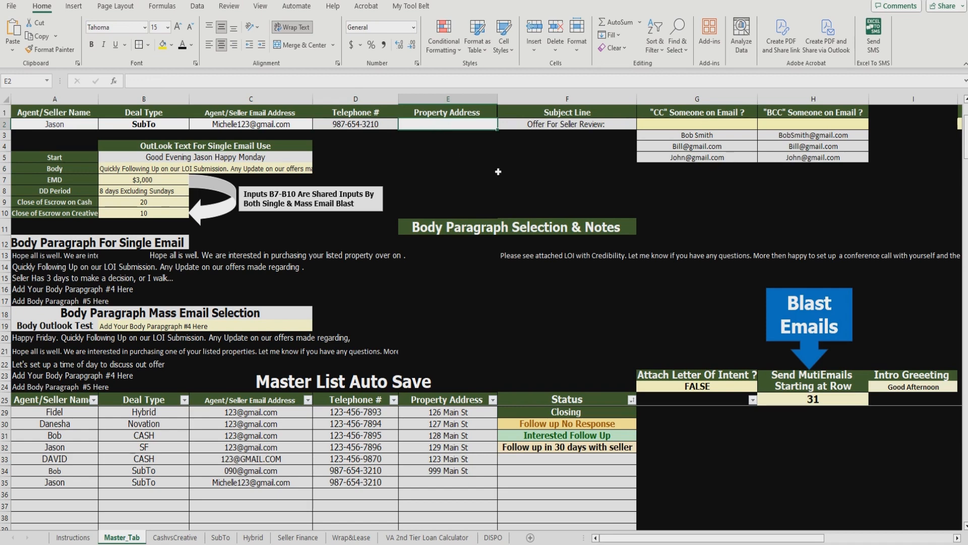
text(123)
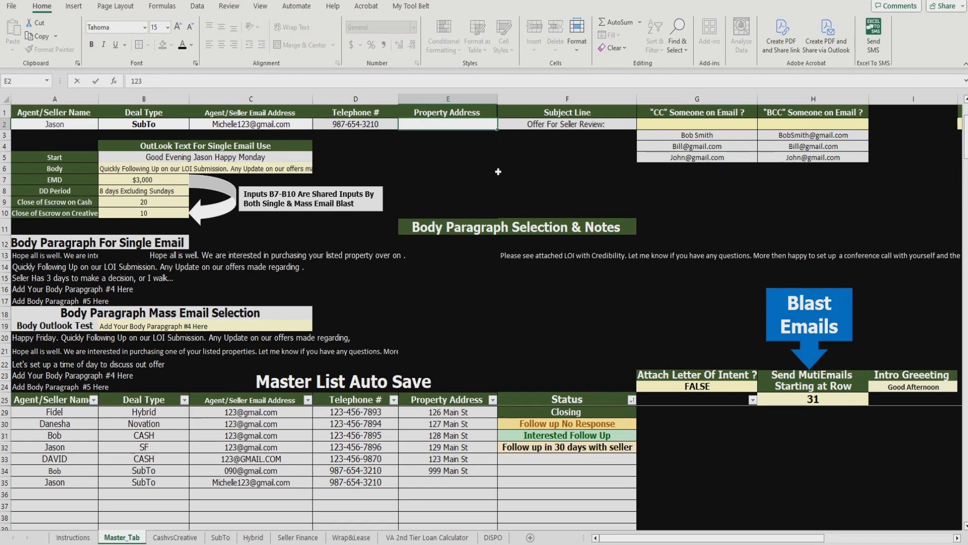
text( Broadway)
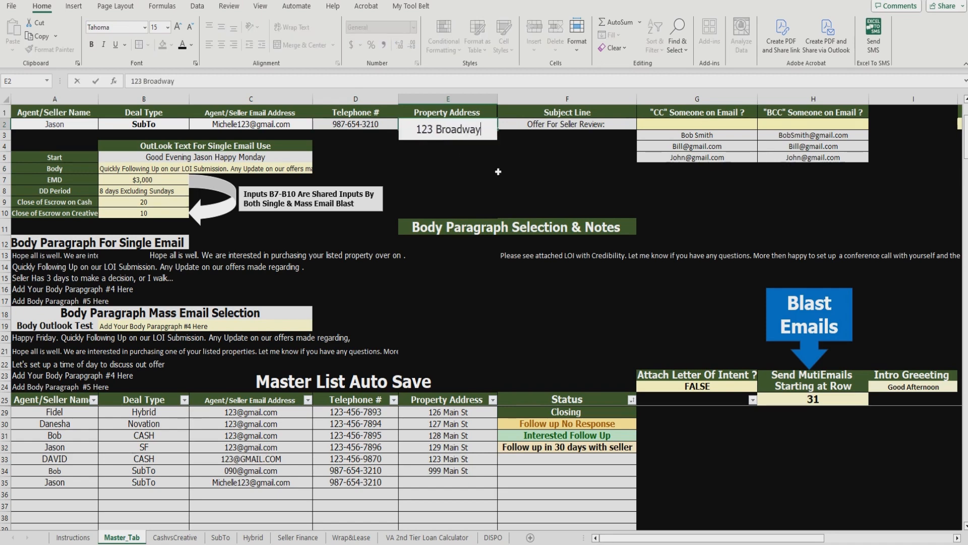
key(Return)
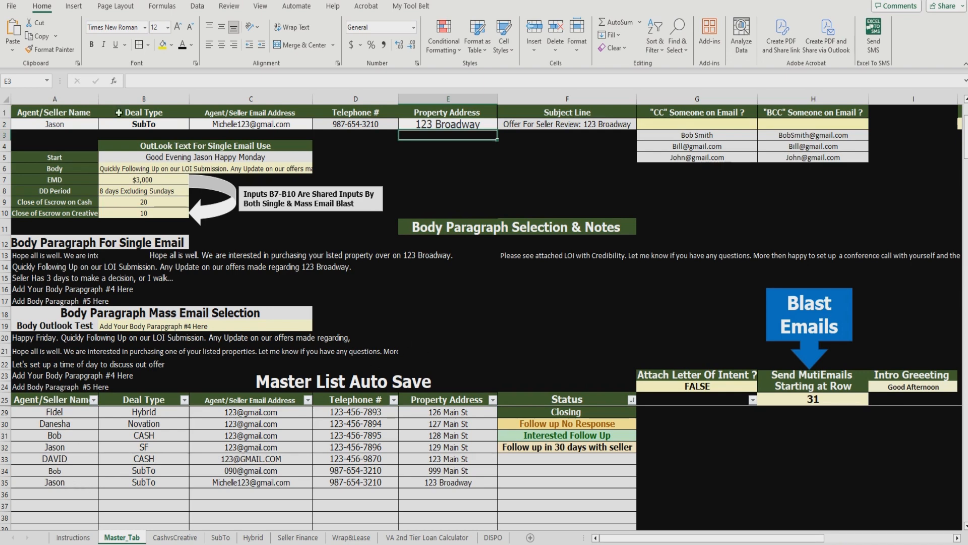
drag(75, 482, 444, 482)
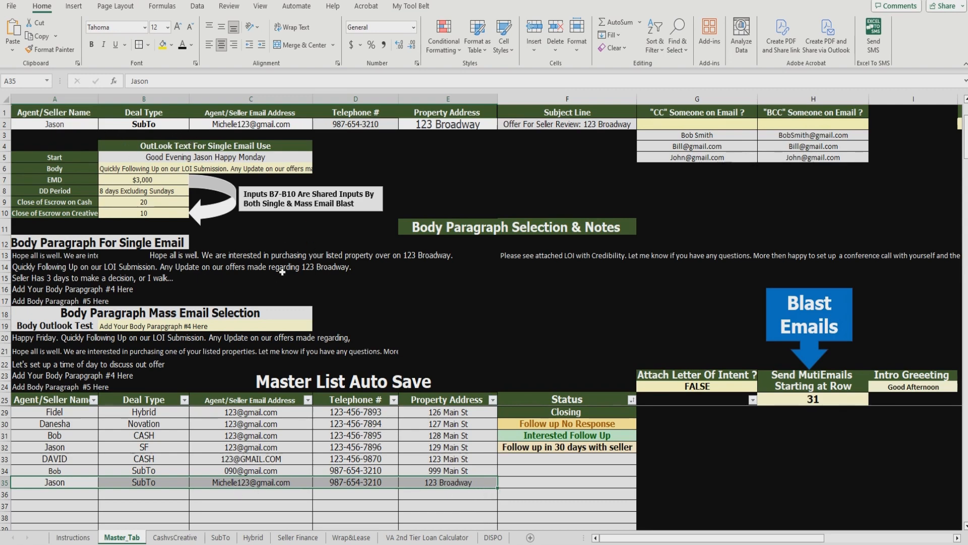
Step: Replace A2 with the second seller's first name and set the deal type to SF
click(89, 124)
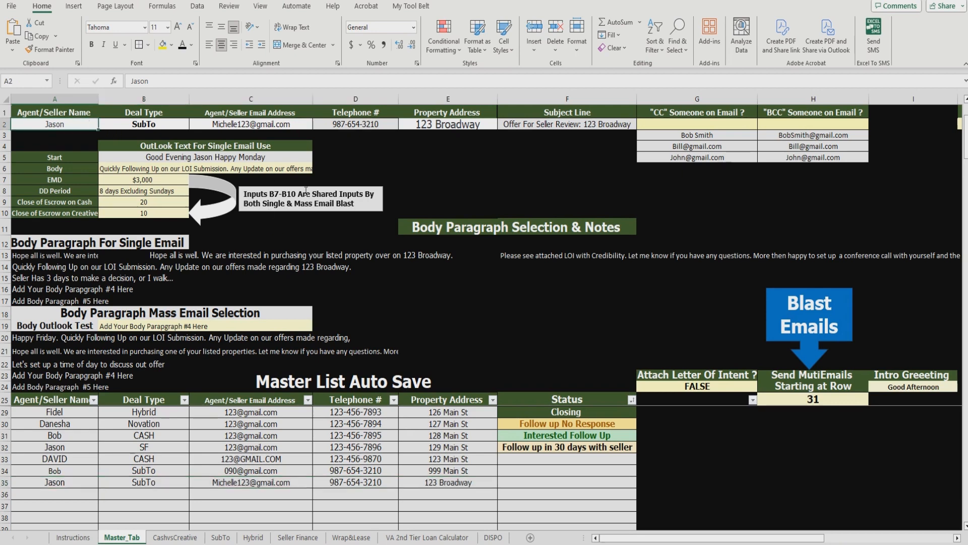
text(Bob)
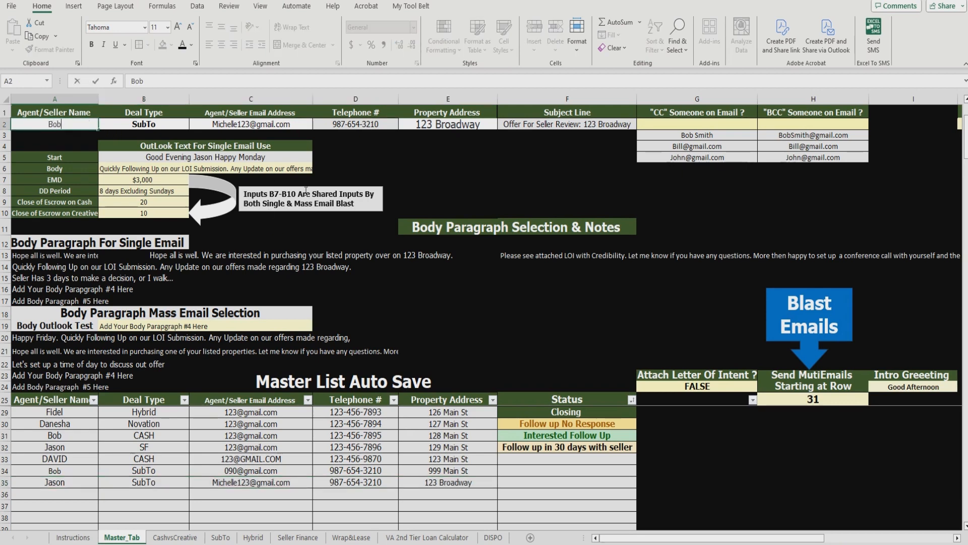
click(462, 170)
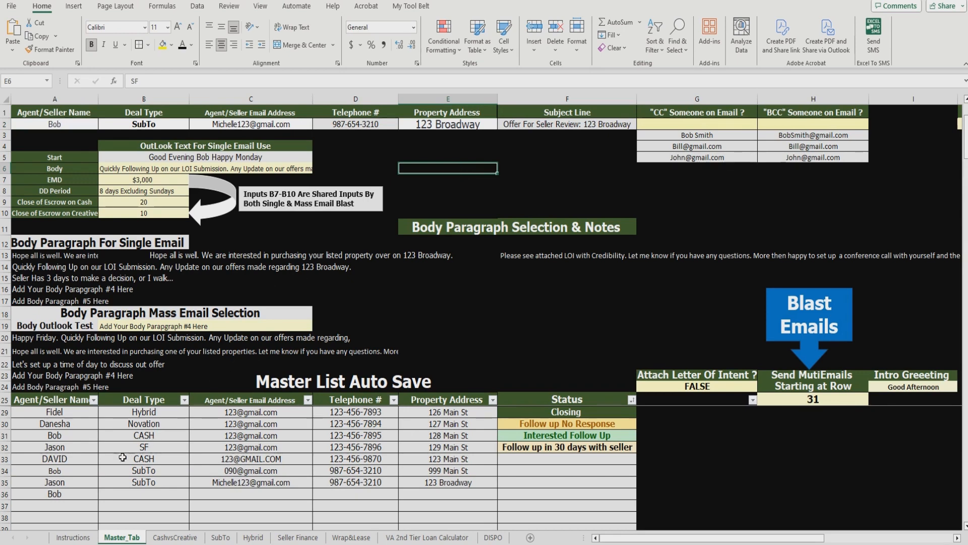
click(177, 125)
click(194, 124)
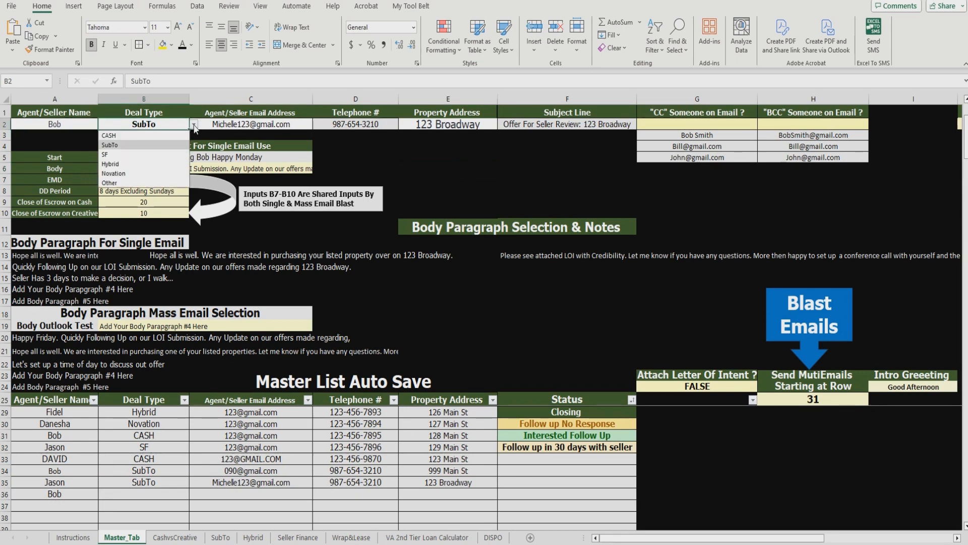
click(178, 155)
Step: Overwrite C2:E2 with the second seller's e-mail, phone number and property address
click(281, 126)
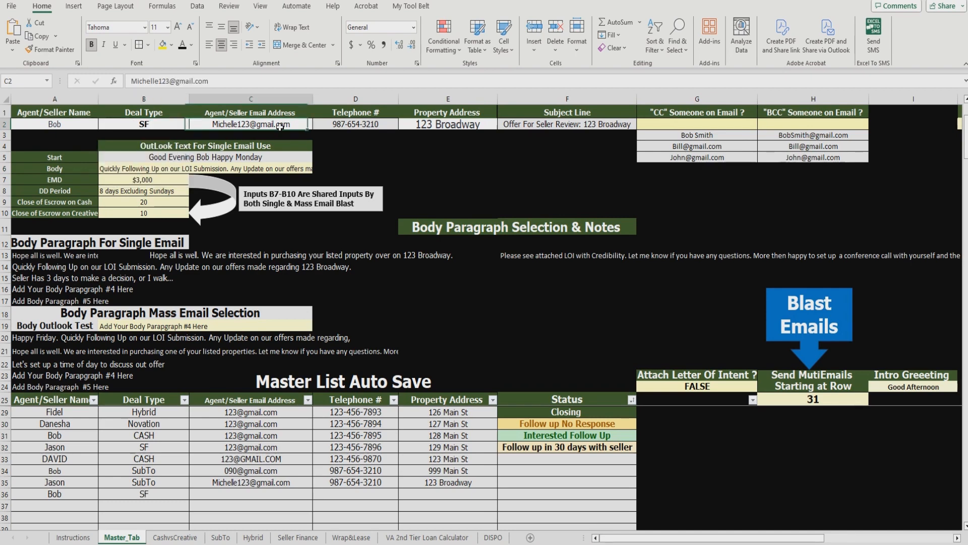
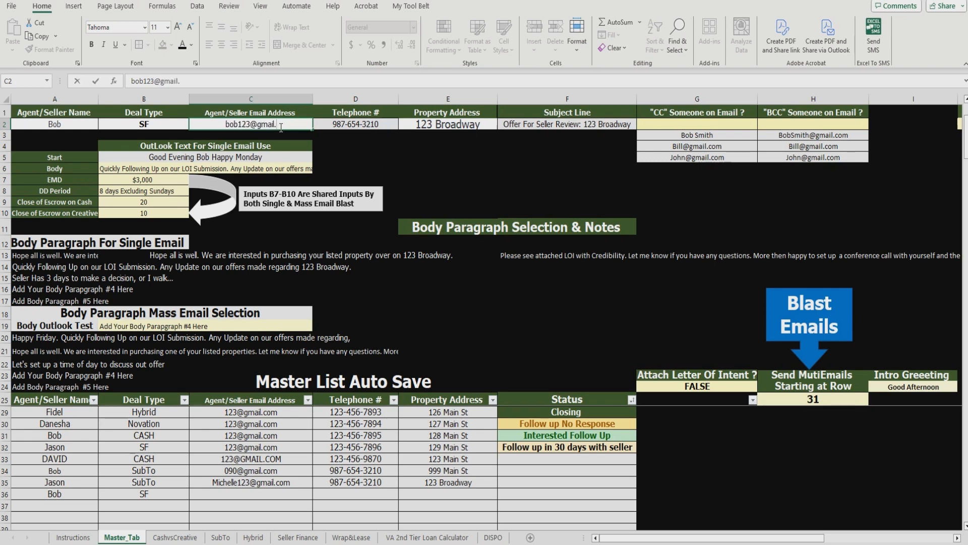
key(Return)
click(345, 125)
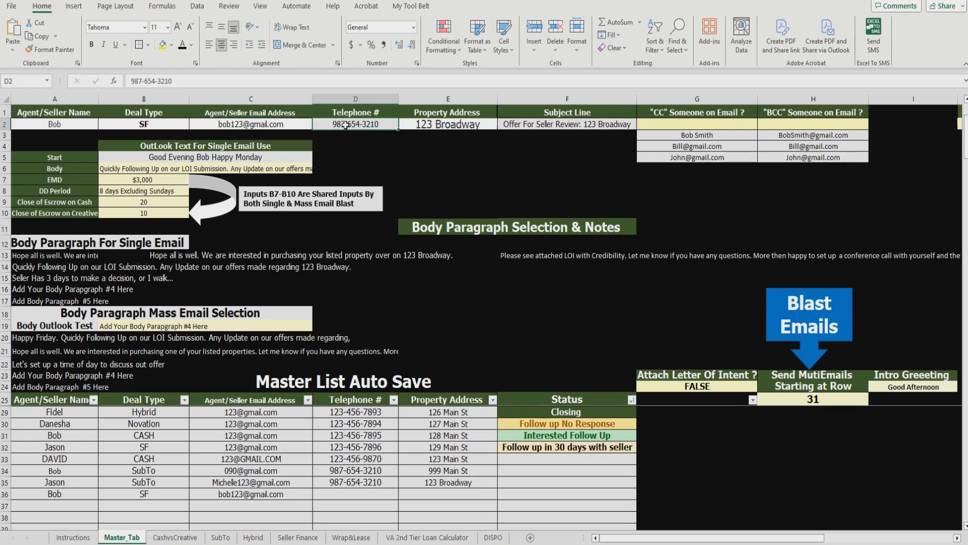
text(123-456)
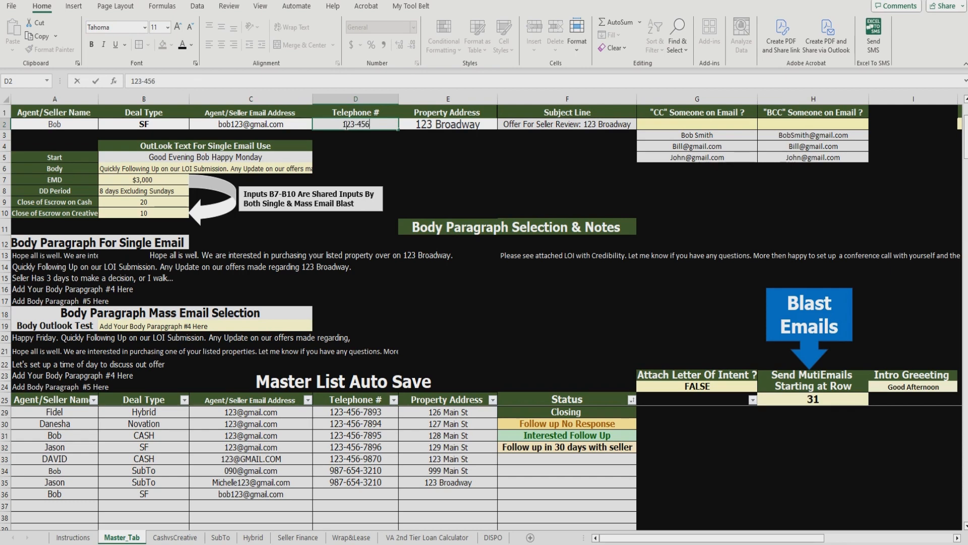
text(-1230)
click(490, 177)
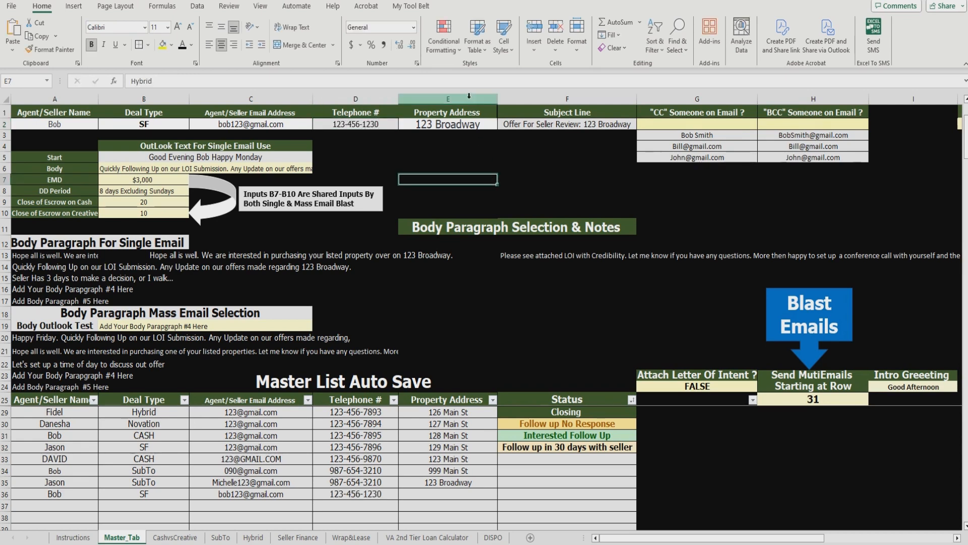
click(464, 125)
text(321)
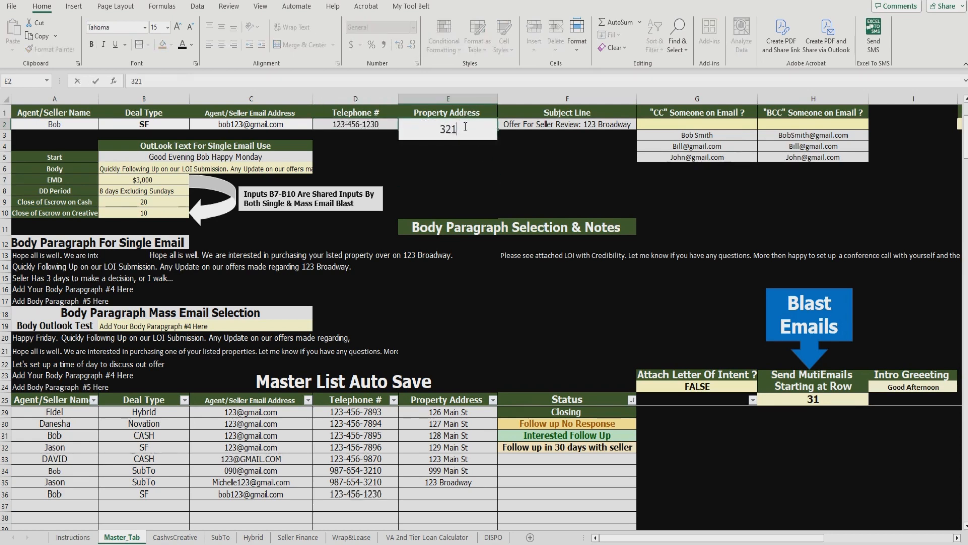
text( Main St)
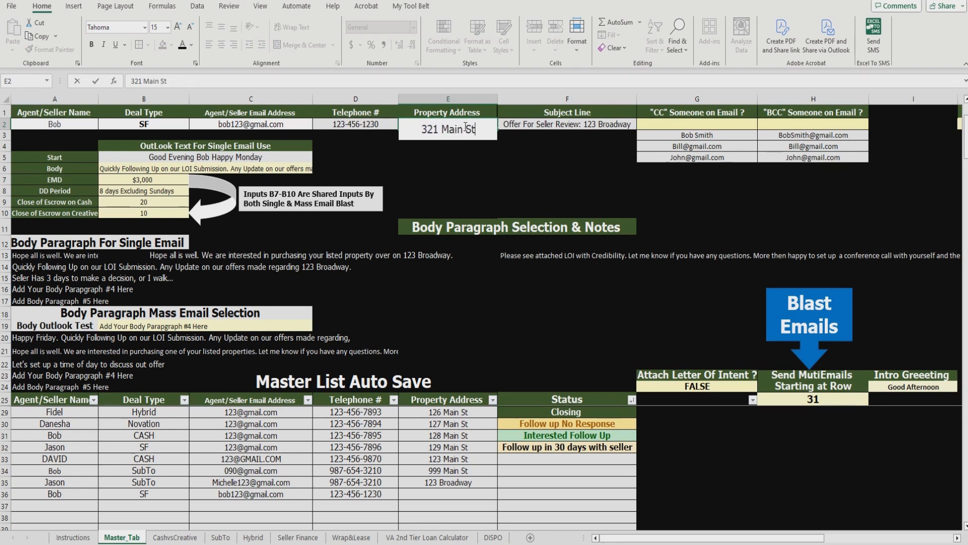
key(Return)
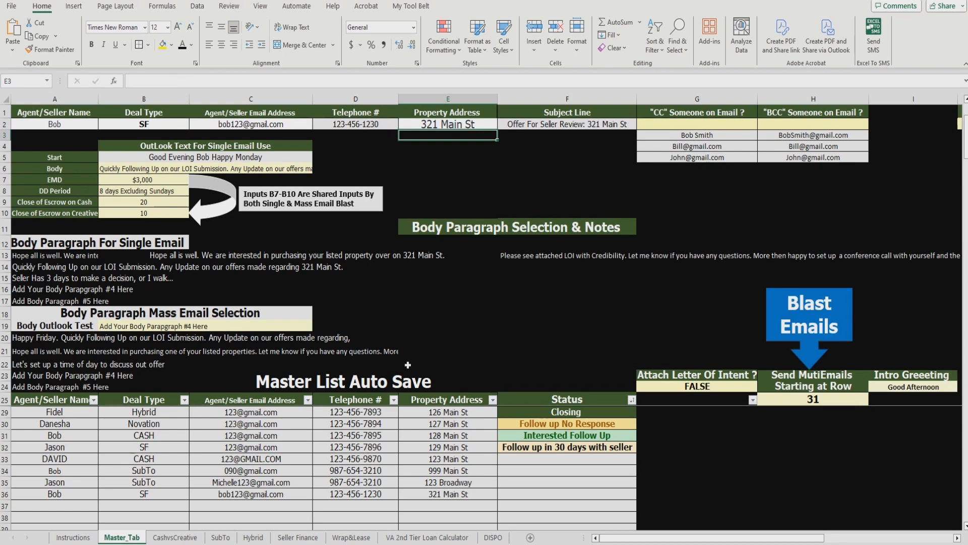
drag(68, 483, 283, 504)
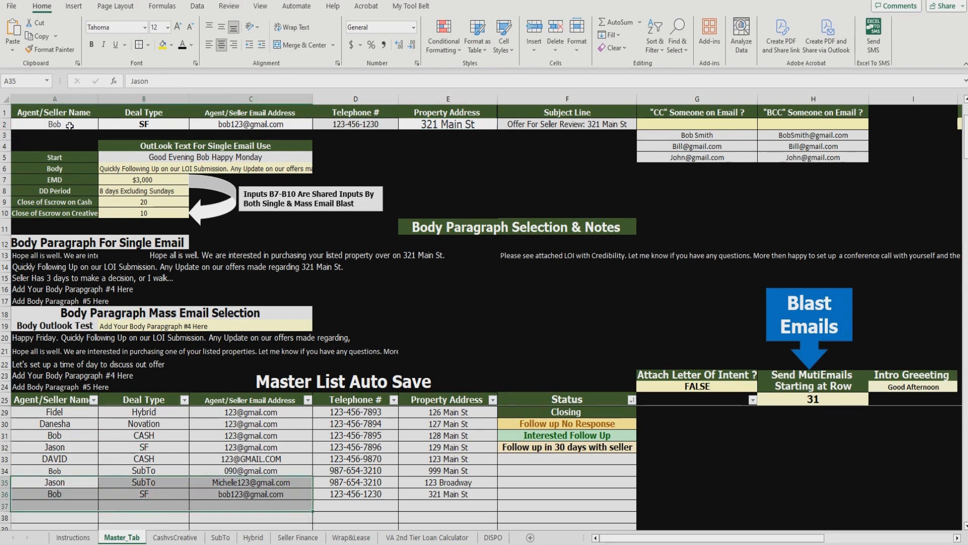
drag(60, 124, 580, 129)
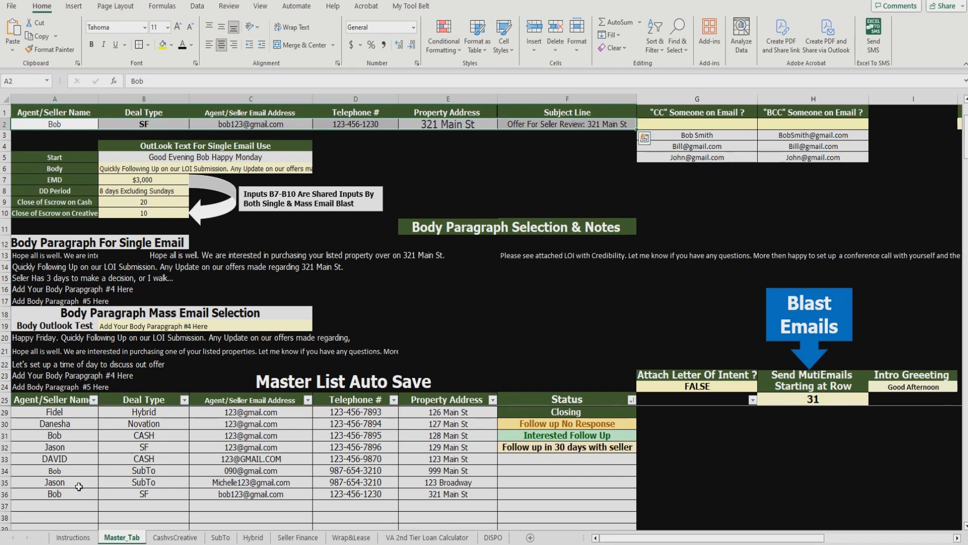
drag(75, 494, 472, 521)
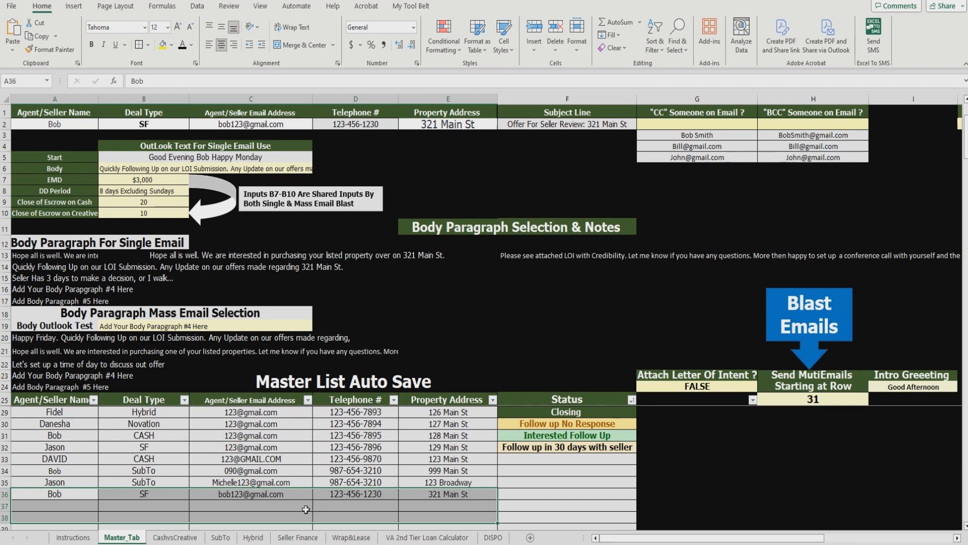
click(298, 494)
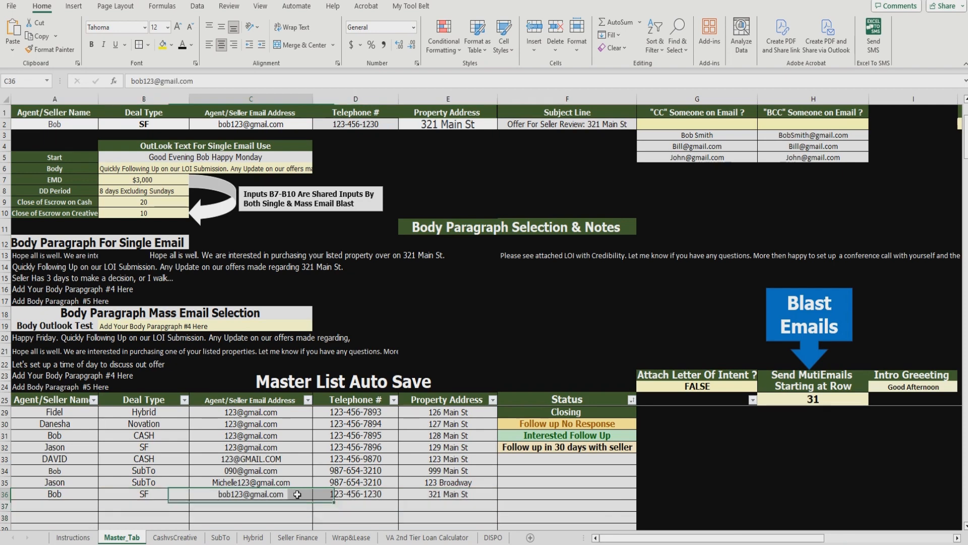
click(363, 497)
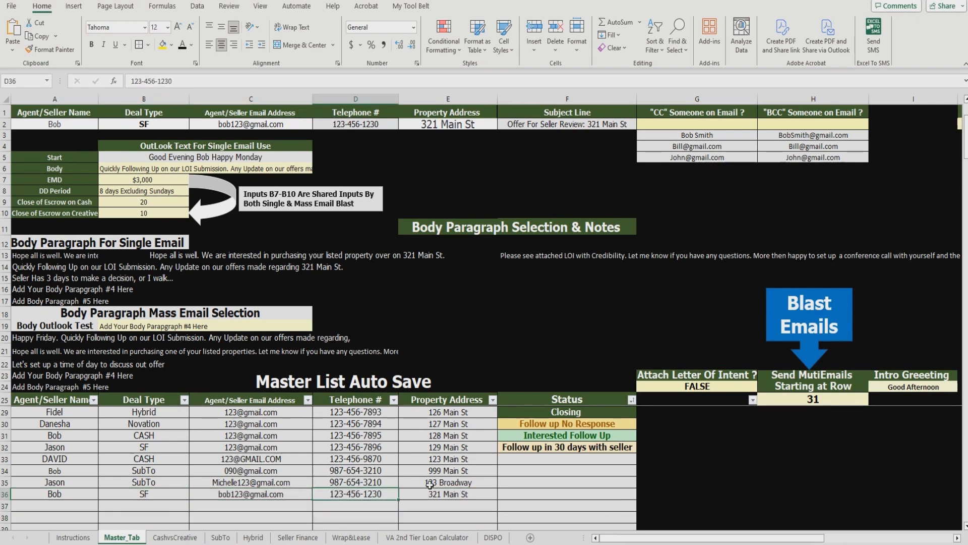
drag(771, 538, 778, 538)
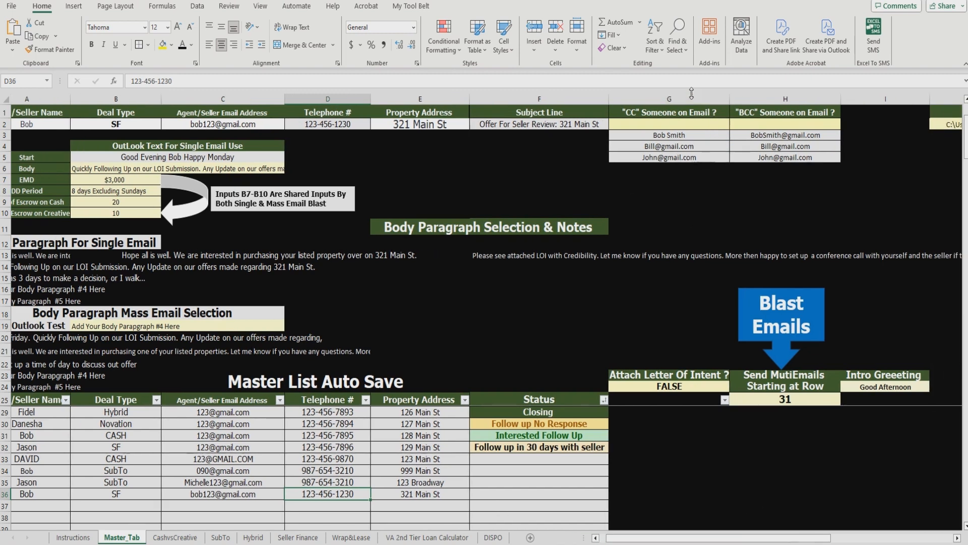
Step: Set the BCC cell H2 to the second address in its list
click(706, 126)
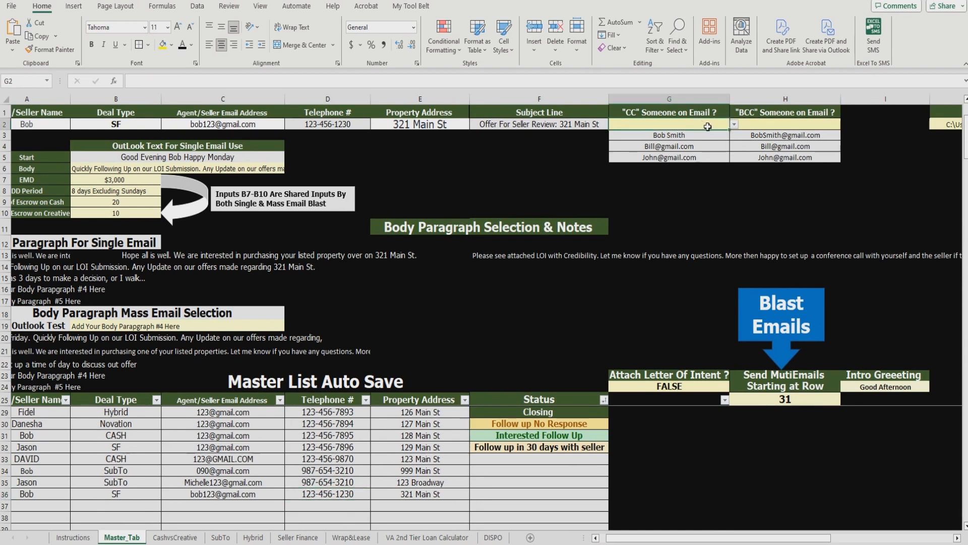
click(799, 126)
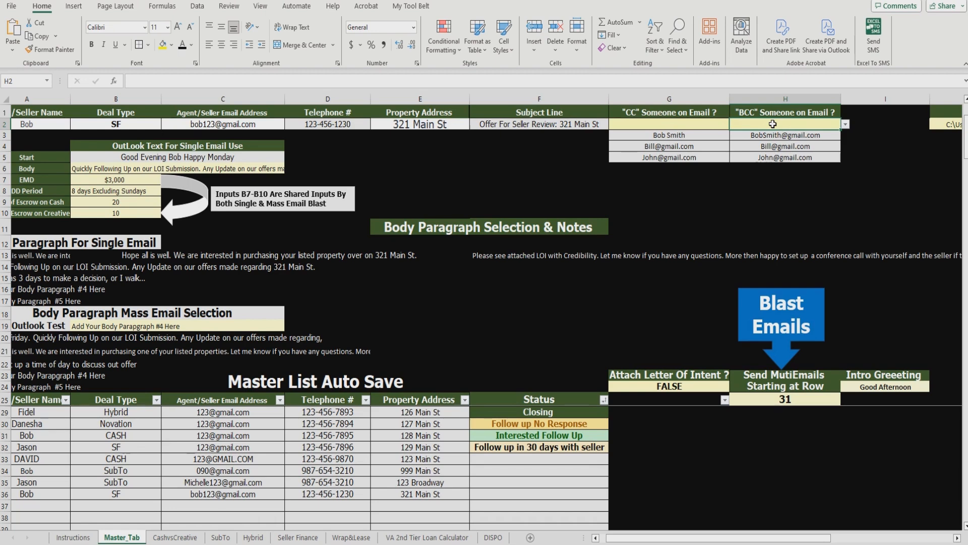
click(845, 125)
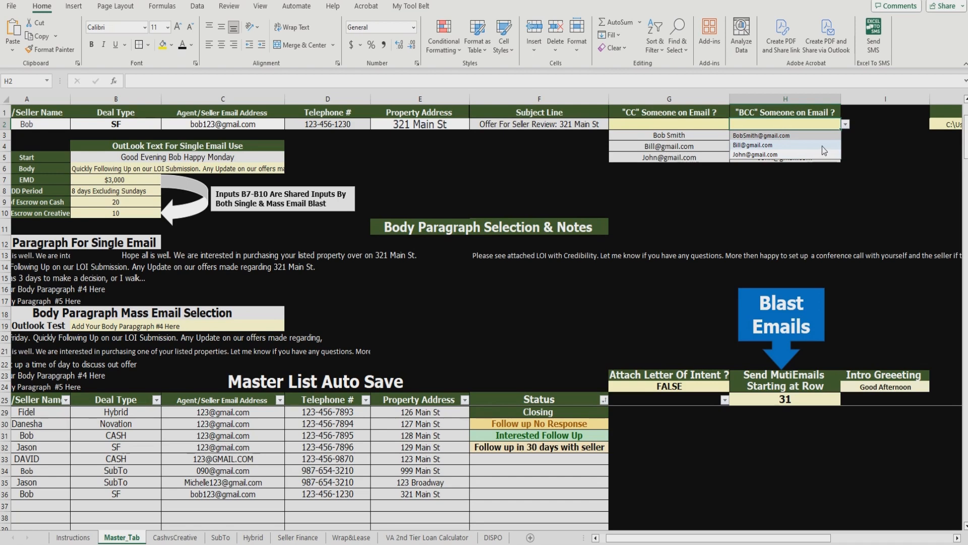
click(822, 146)
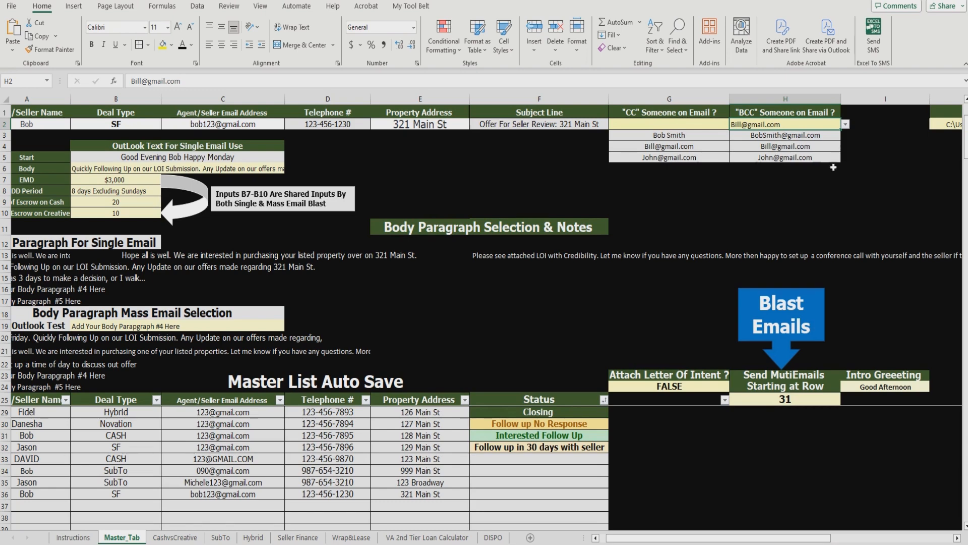
Step: Set the CC cell G2 to the third address in its list
click(718, 125)
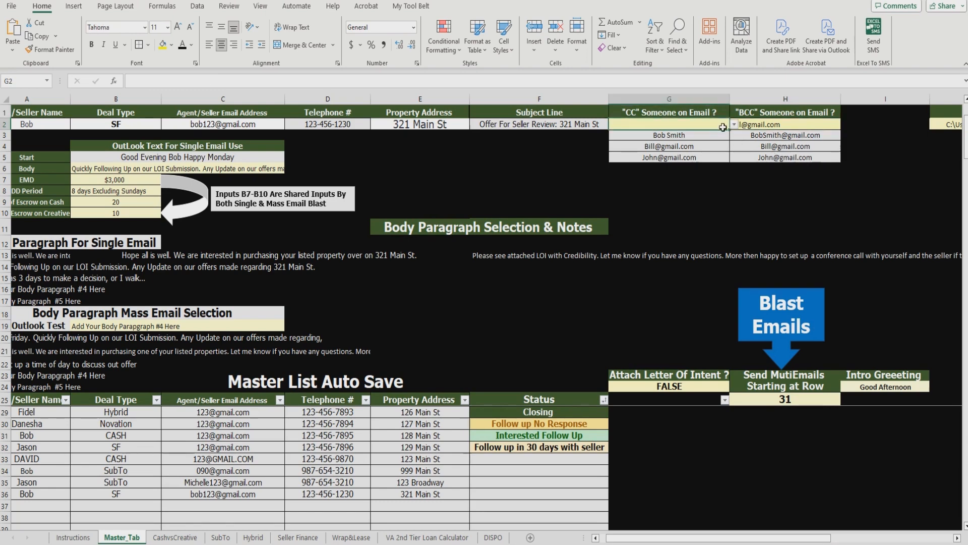
click(734, 125)
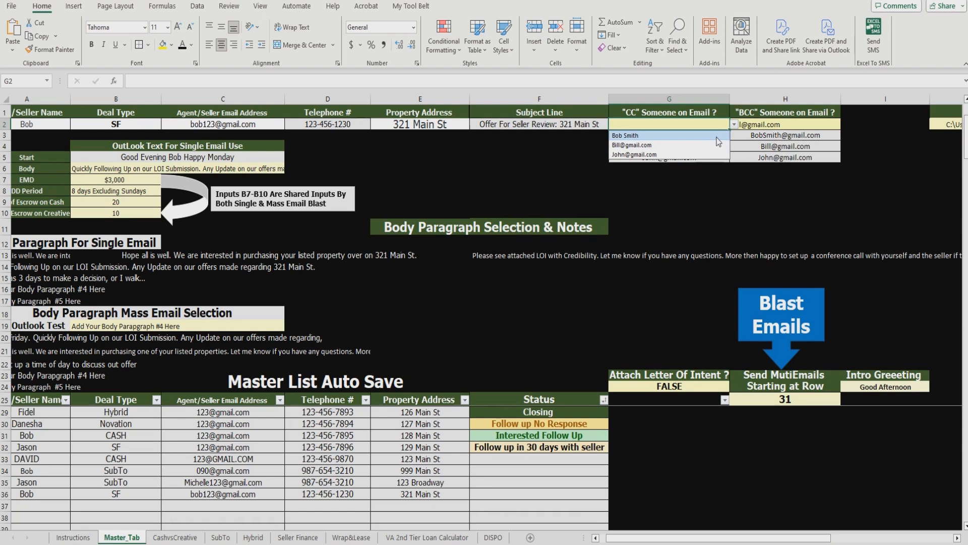
click(714, 145)
click(743, 211)
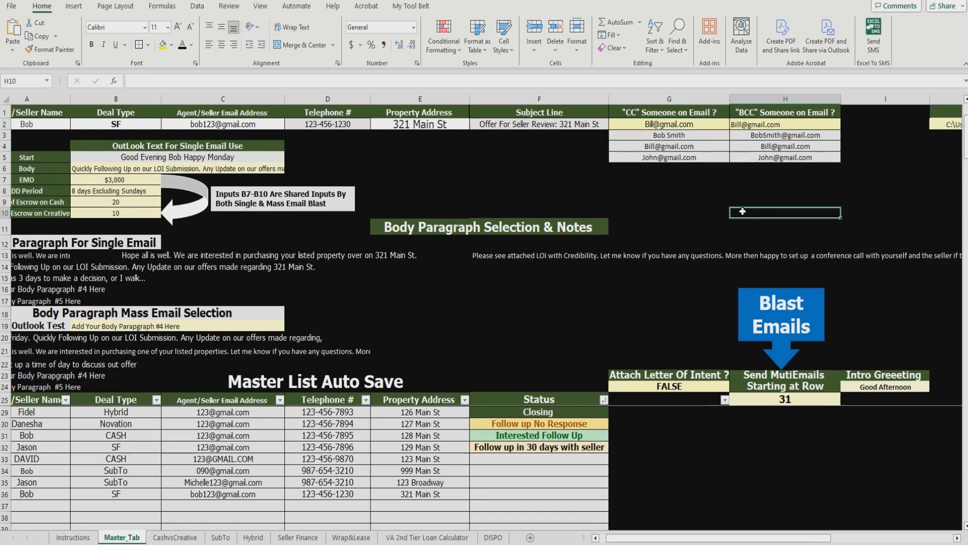
click(727, 124)
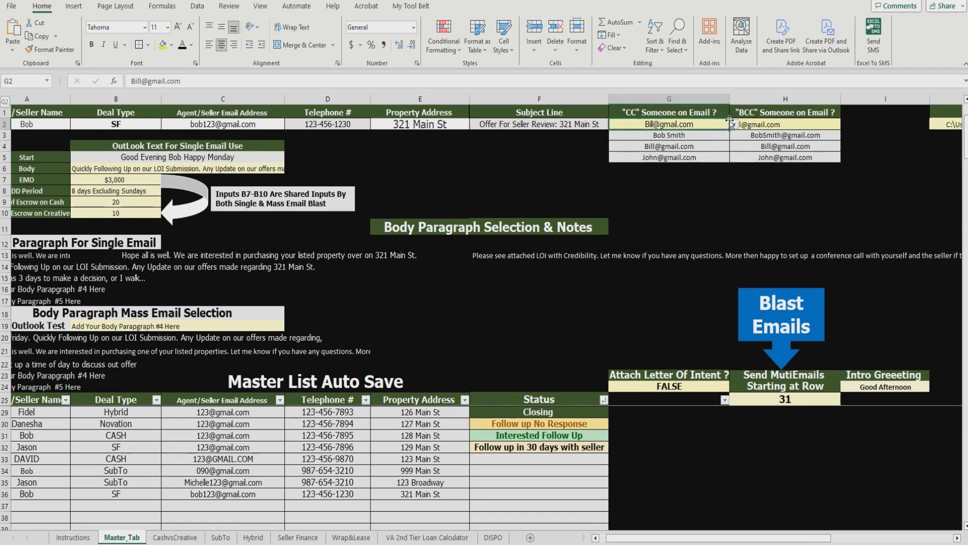
click(734, 125)
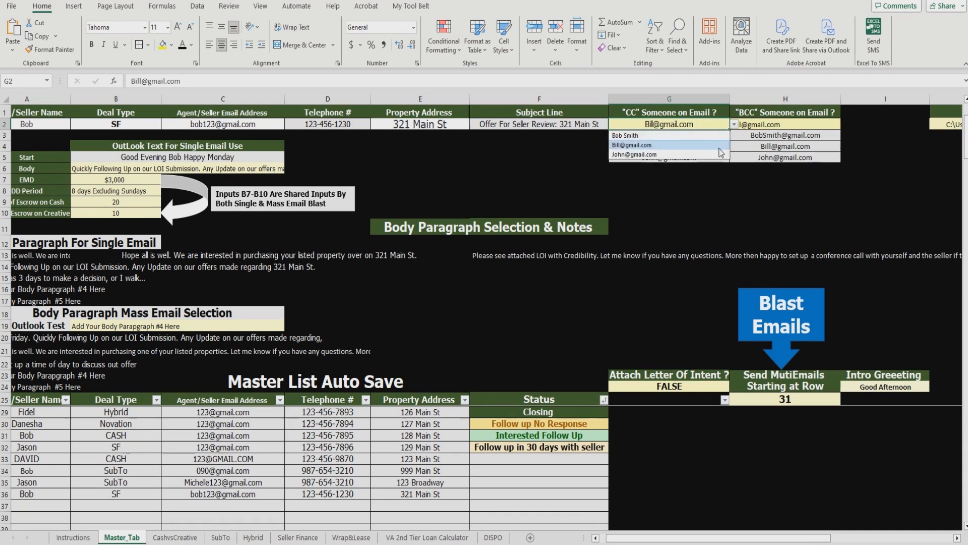
click(719, 155)
click(732, 180)
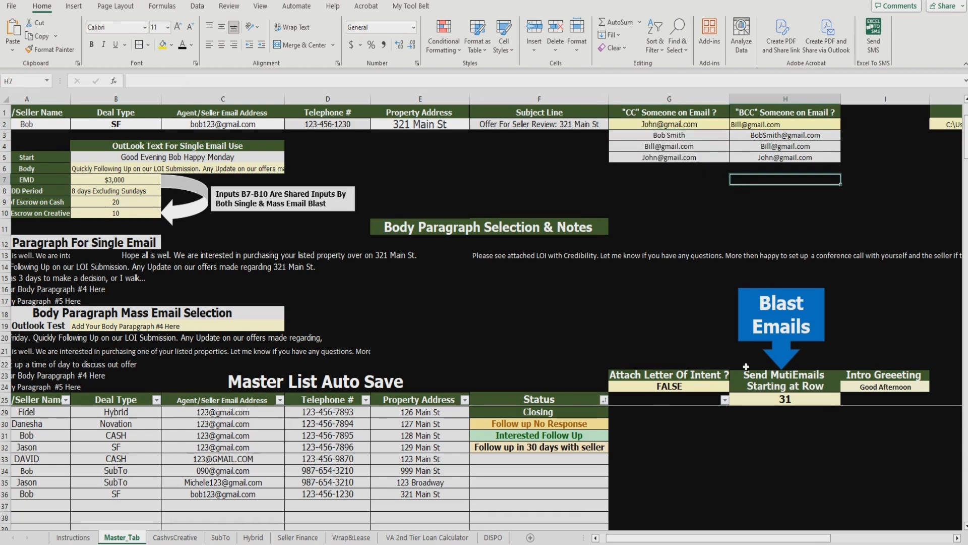
drag(742, 537, 736, 540)
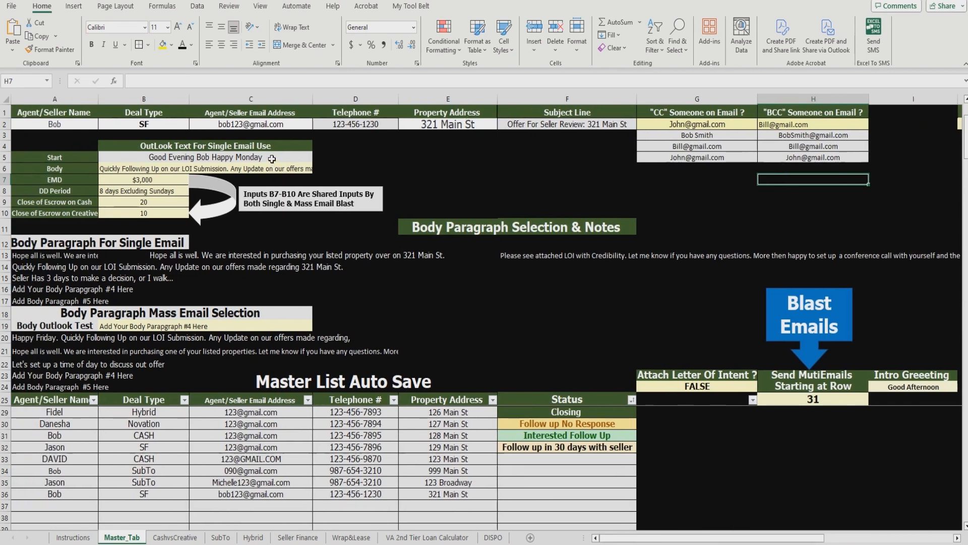
Step: Change the B5 greeting formula from Happy Monday to Happy Tuesday
double_click(250, 157)
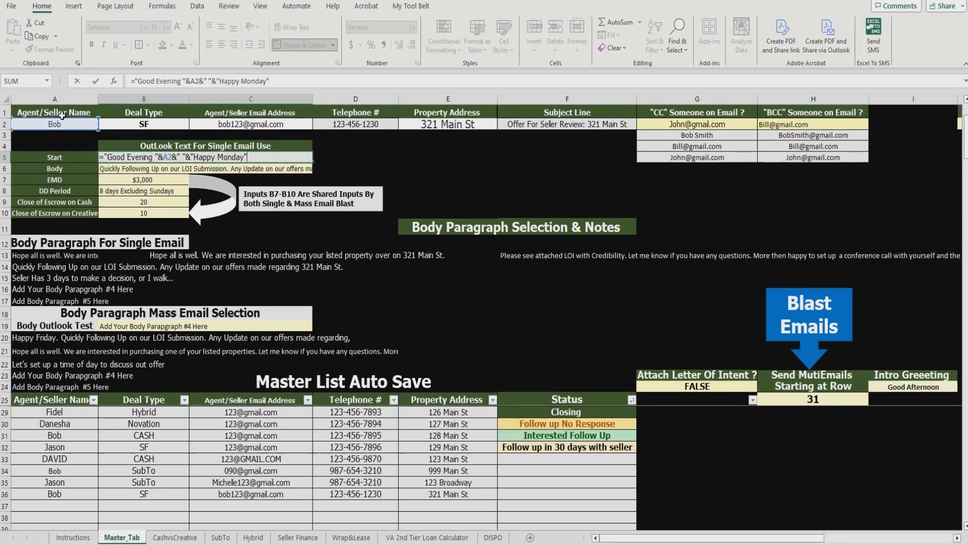
double_click(231, 153)
text(Tues)
key(Return)
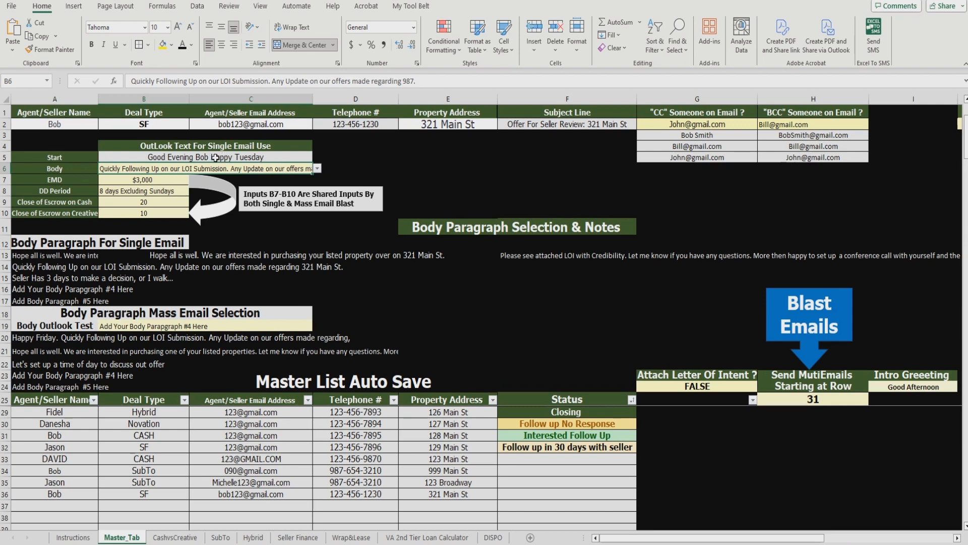
click(250, 157)
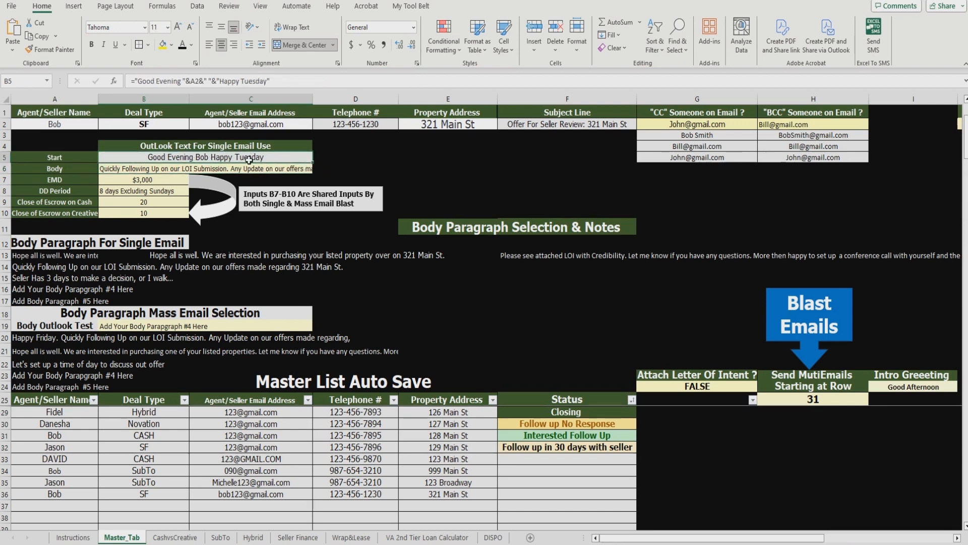
click(89, 159)
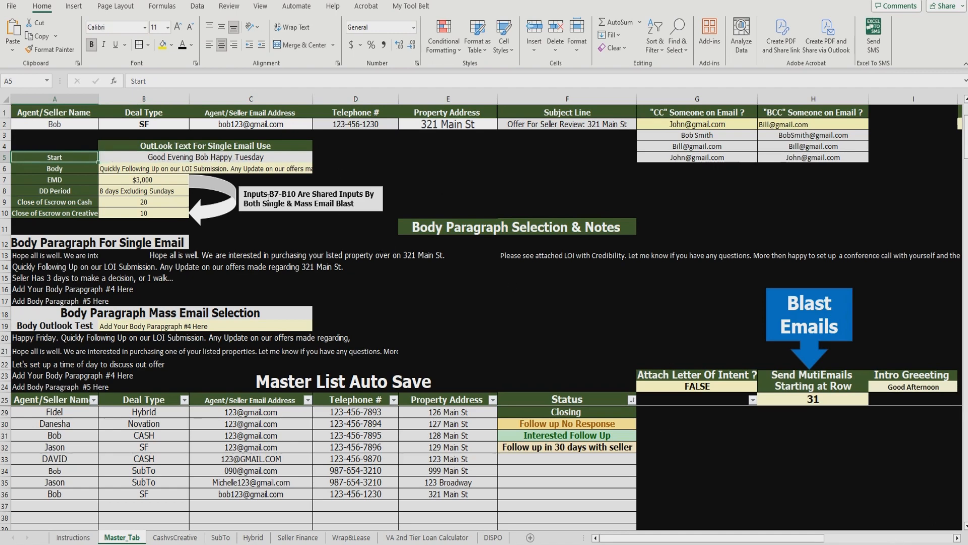
Step: Set the B6 body to the 'Seller Has 3 days to make a decision, or I walk...' paragraph
click(271, 170)
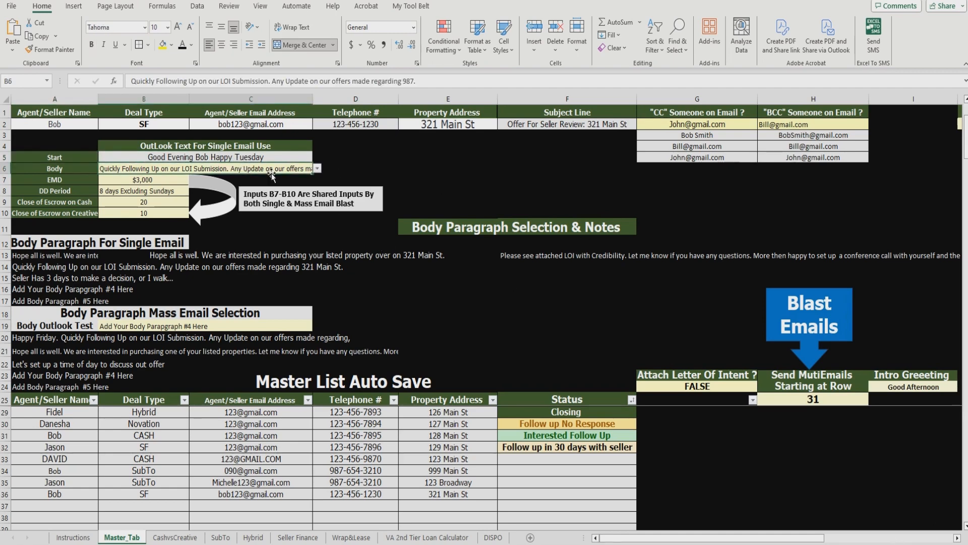
click(317, 169)
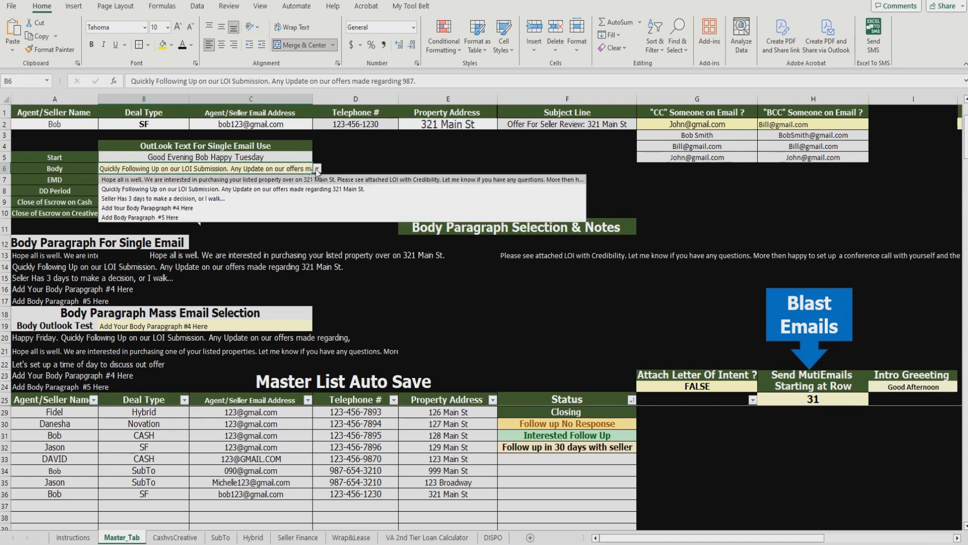
click(297, 198)
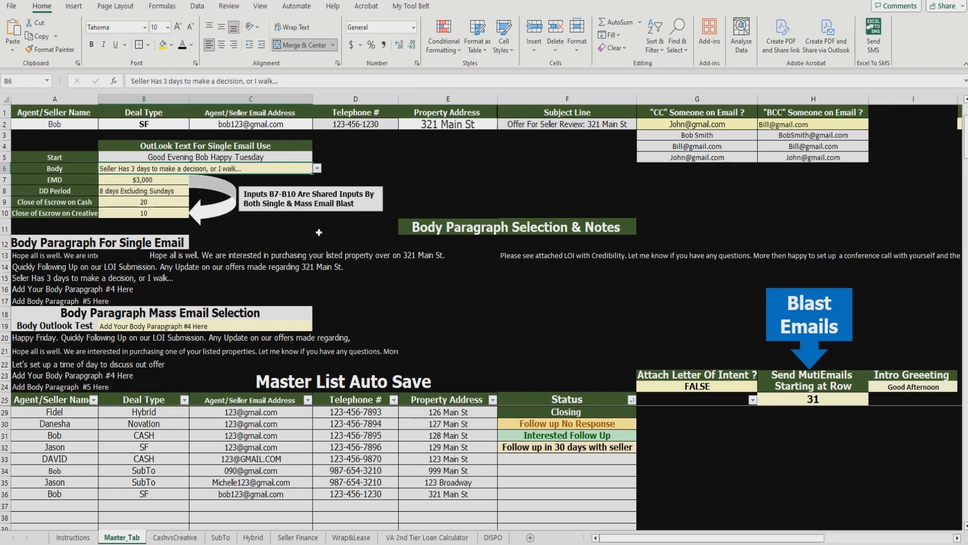
Step: Set the EMD in B7 to $2,000
click(178, 181)
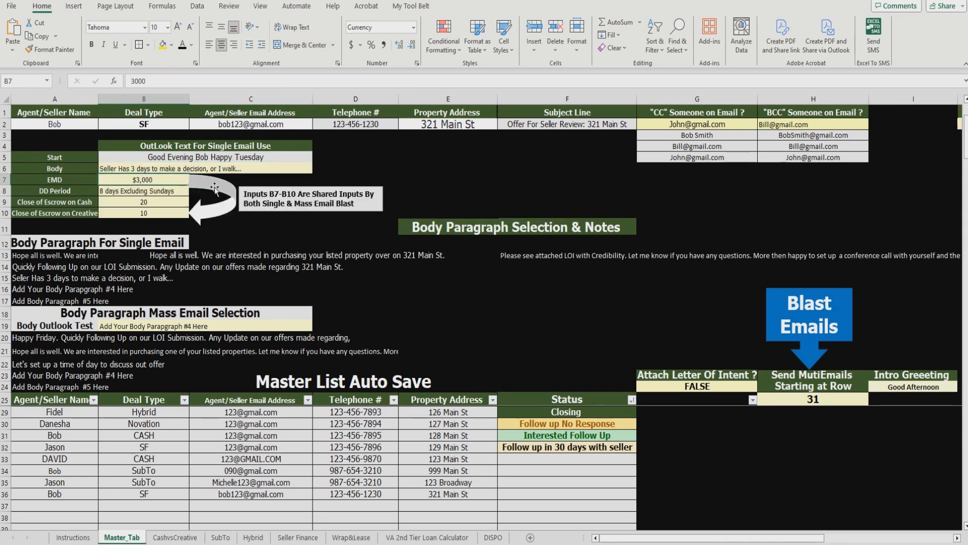
text(20)
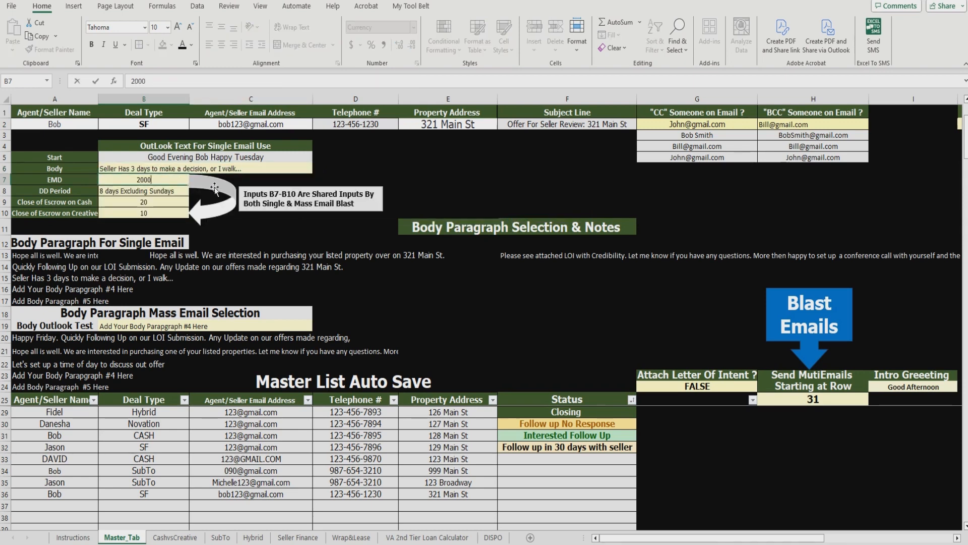
key(Return)
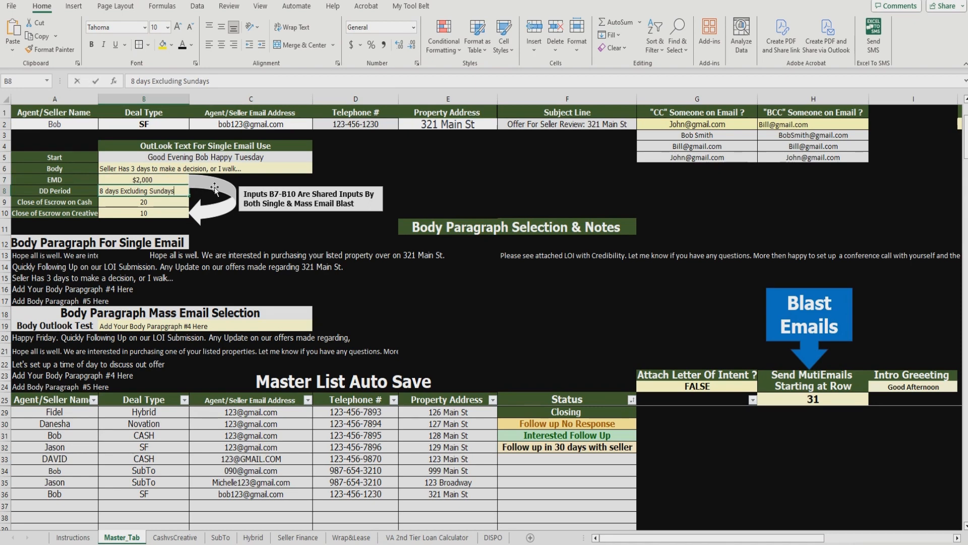
Step: Set the DD Period in B8 to '5 days Excluding Sundays'
text(5)
key(Return)
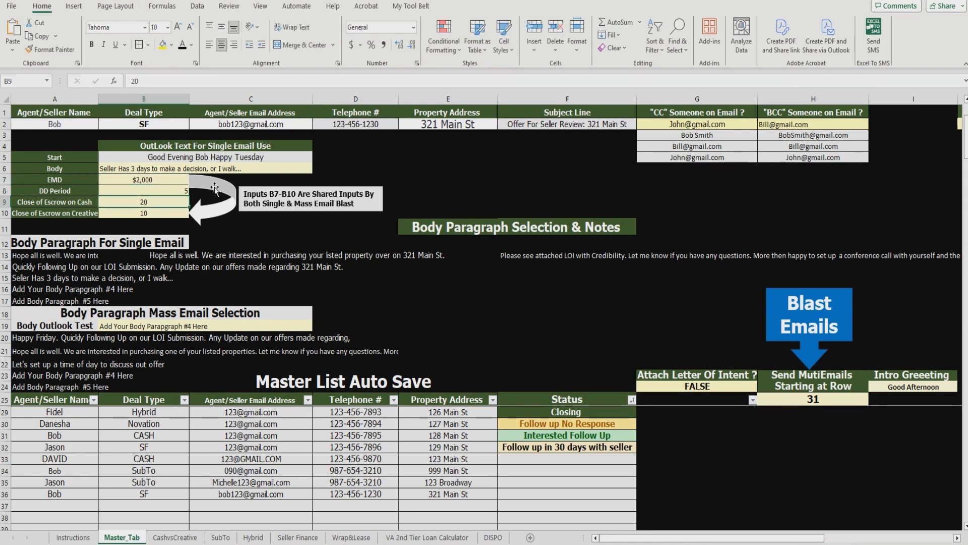
double_click(181, 191)
key(Escape)
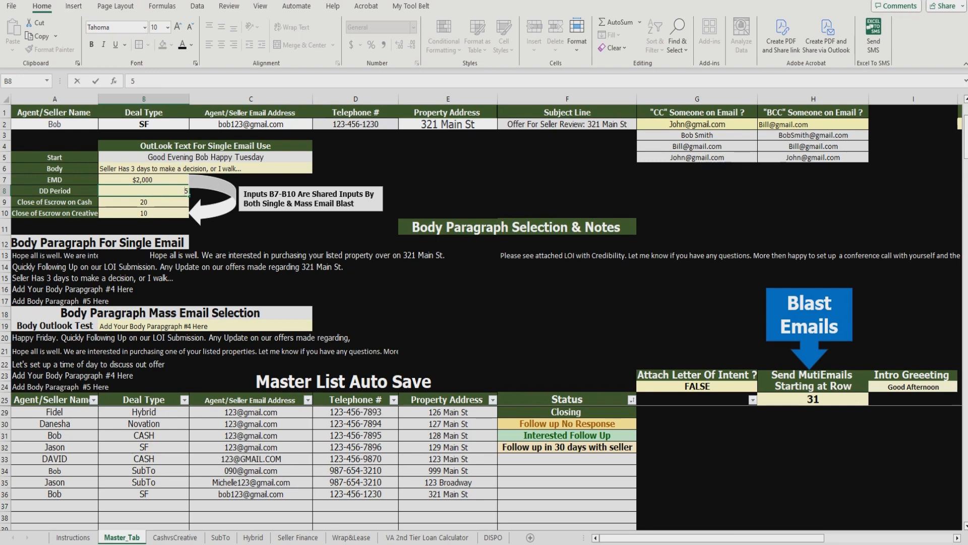
click(404, 166)
click(172, 191)
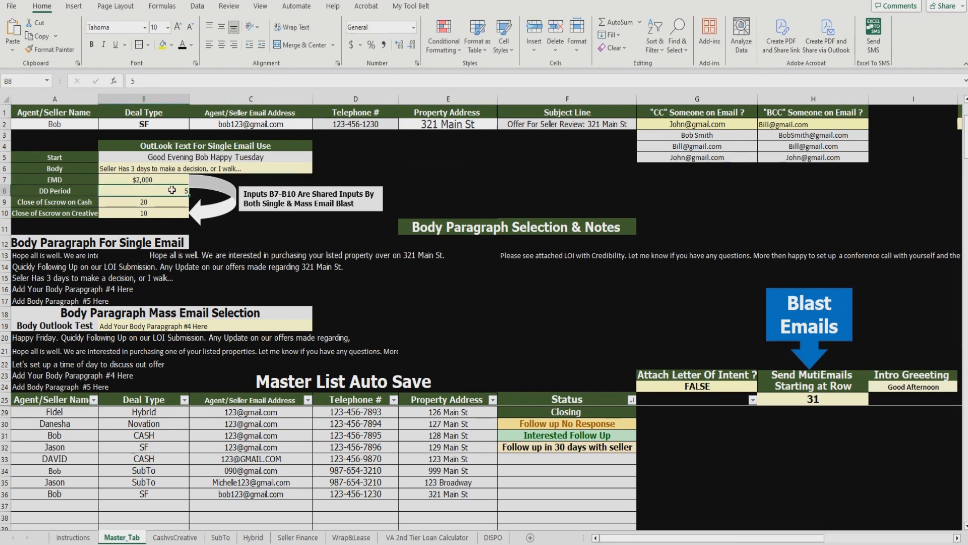
text(8 days Excluding Sundays)
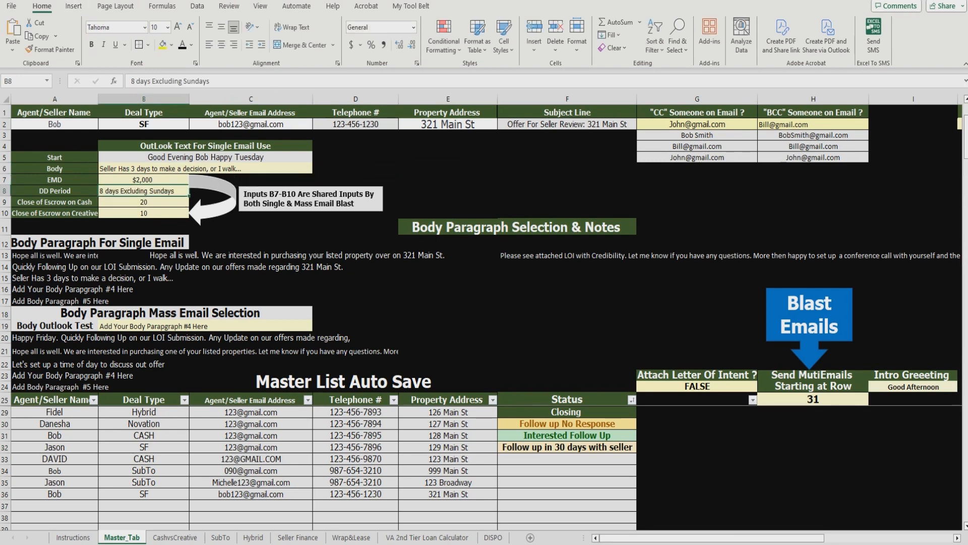
double_click(150, 192)
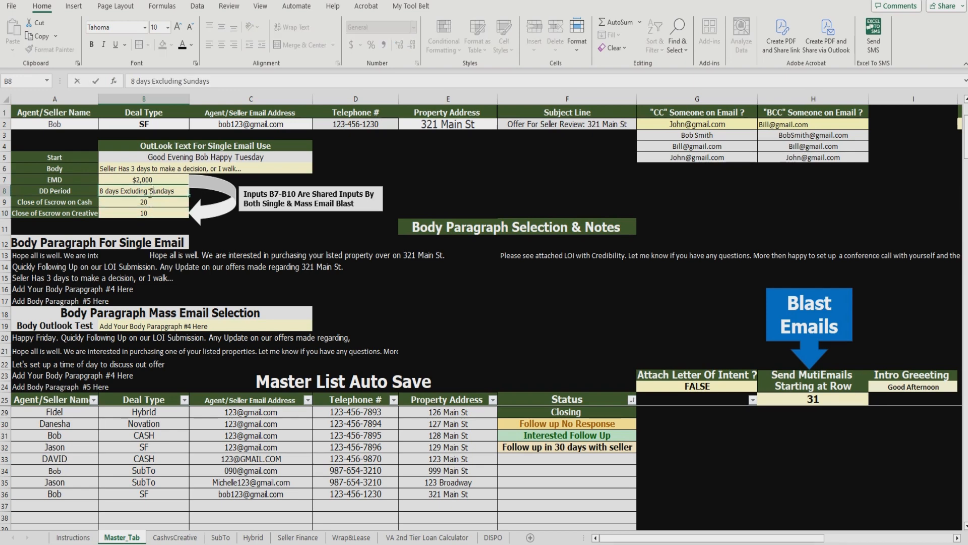
double_click(101, 191)
text(5)
click(244, 235)
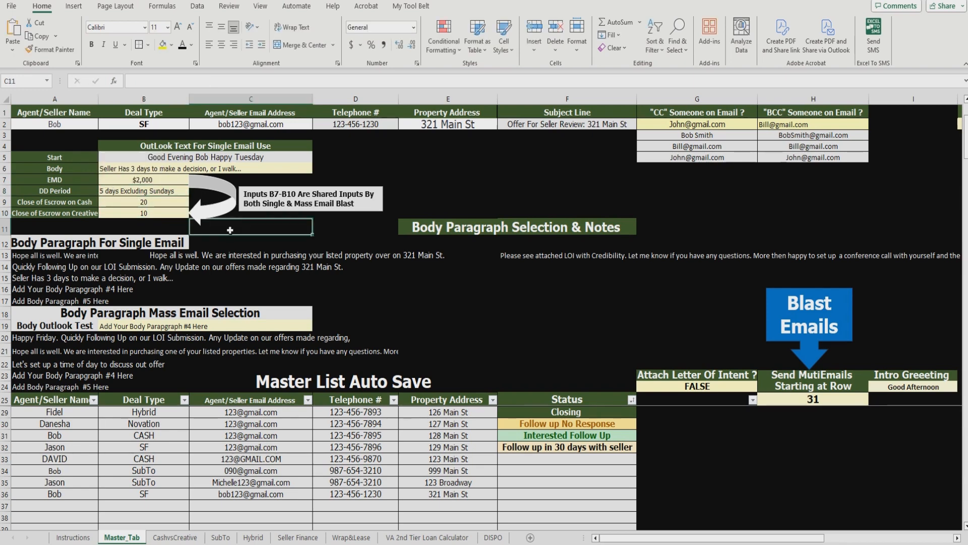
Step: Set Close of Escrow on Cash to 30 and on Creative to 16
click(169, 202)
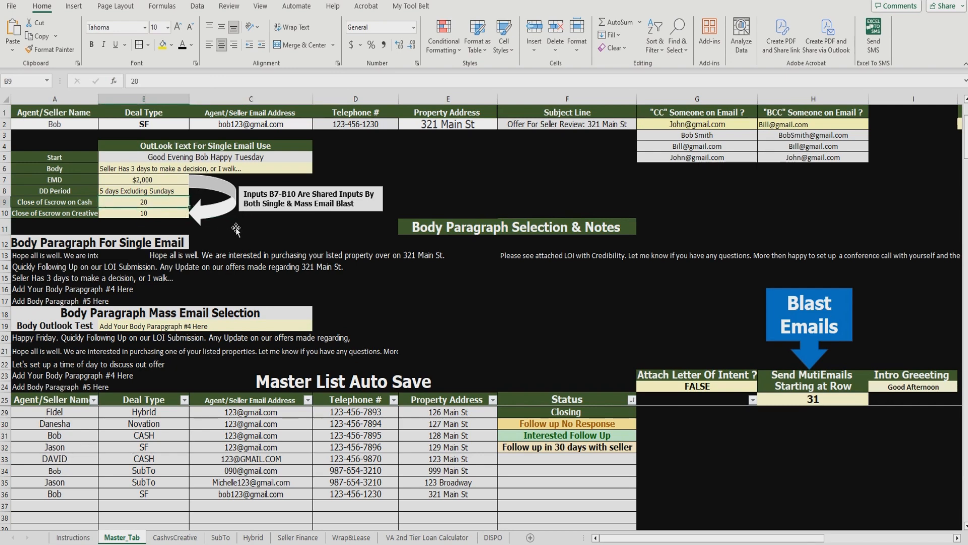
text(30)
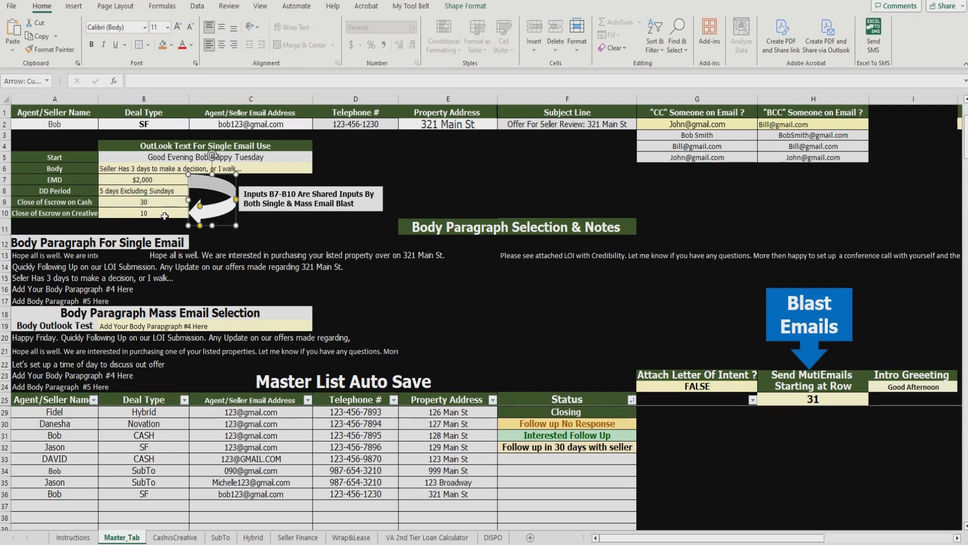
click(163, 216)
text(16)
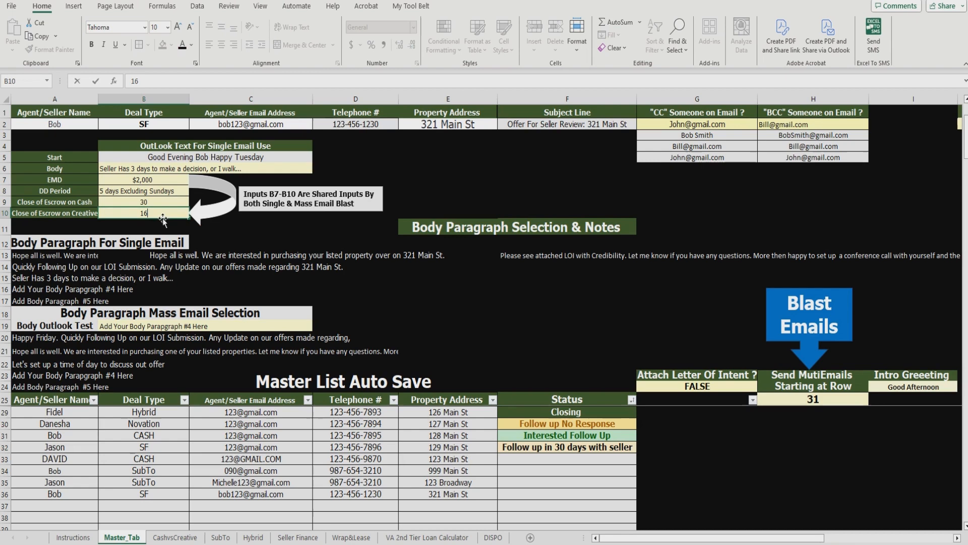
click(235, 225)
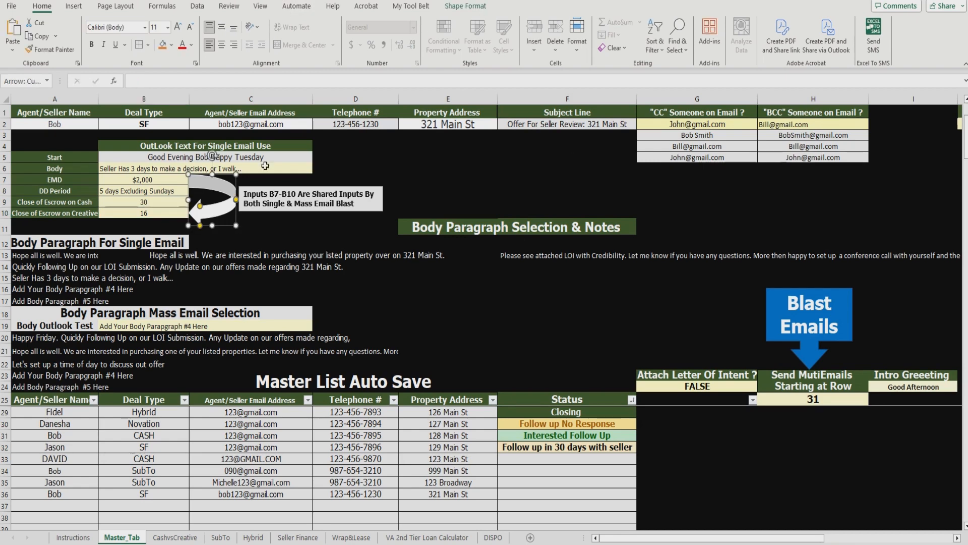
click(414, 159)
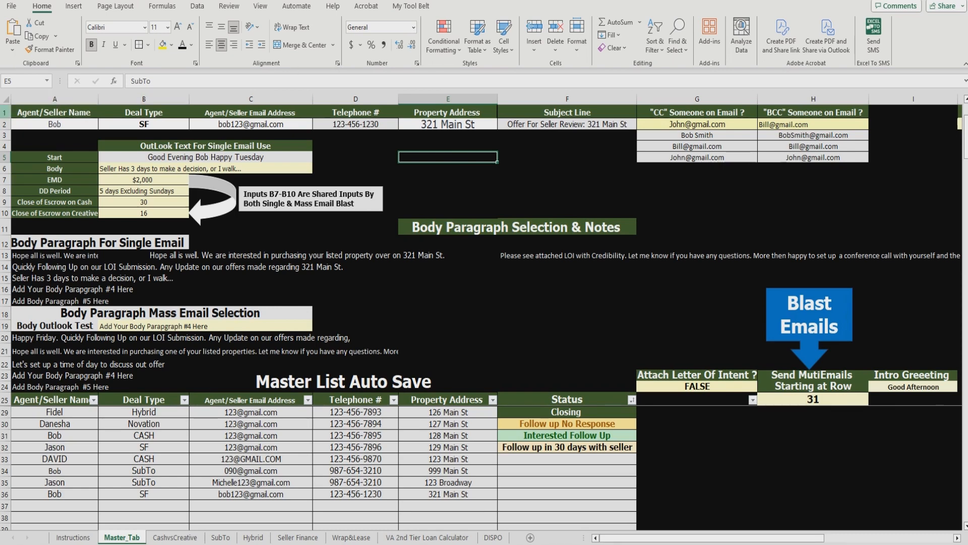
Step: View the CashvsCreative sheet, where the creative deal beats conventional by $29,161.12
drag(6, 112, 5, 213)
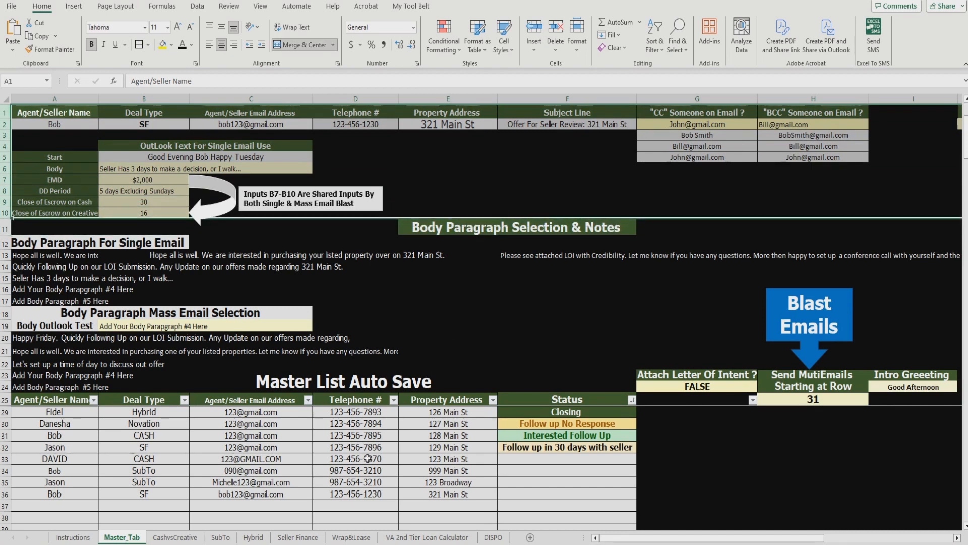
click(523, 167)
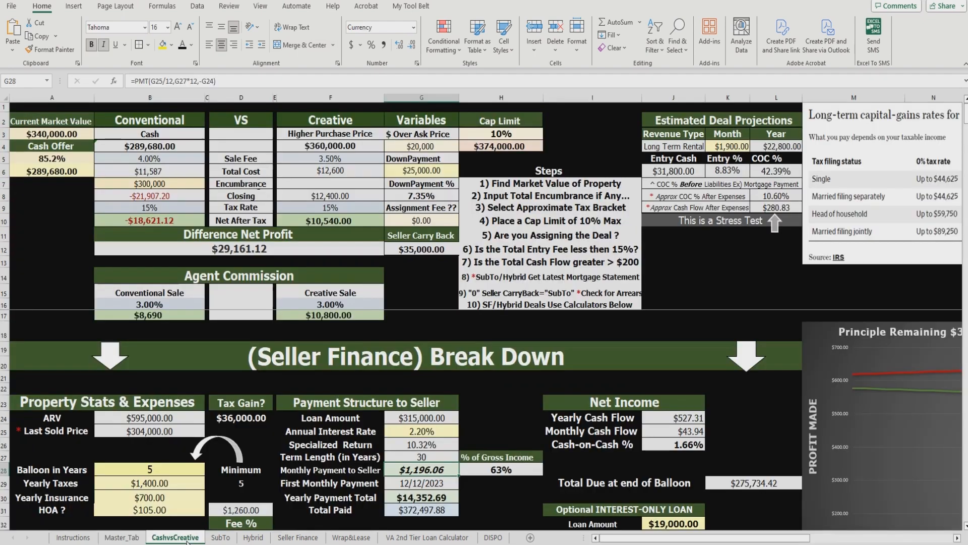
click(186, 538)
Step: Keep SF as the B2 deal type and view the Seller Finance 321 Main St letter
click(220, 537)
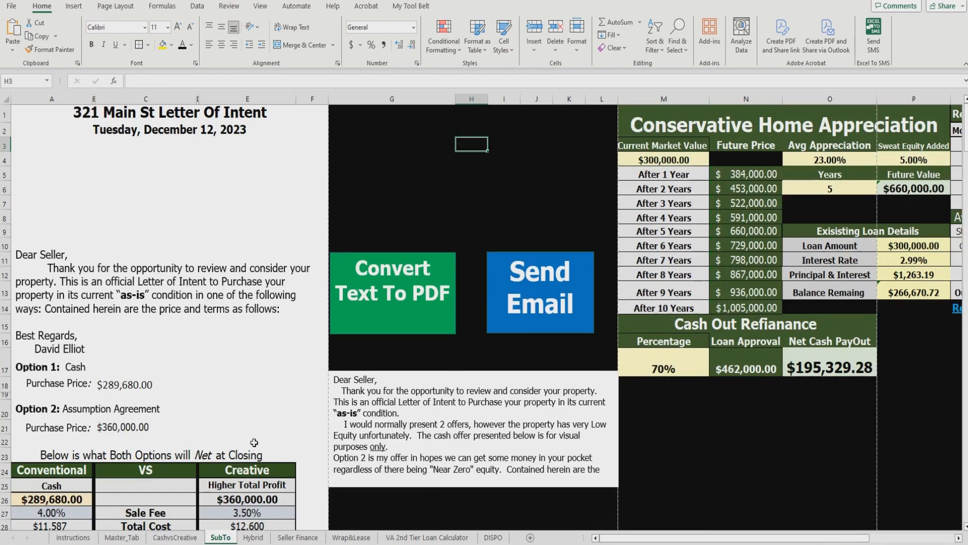
click(135, 538)
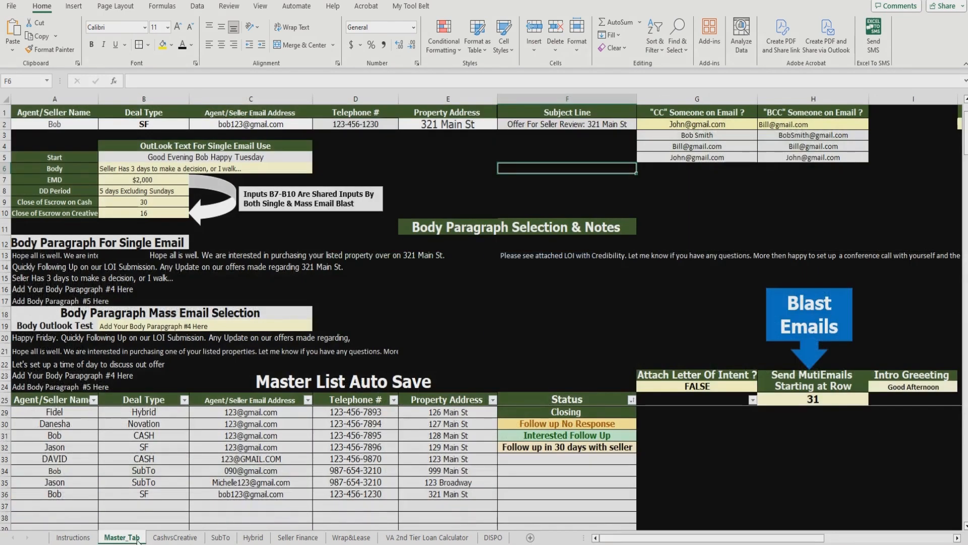
click(183, 126)
click(194, 125)
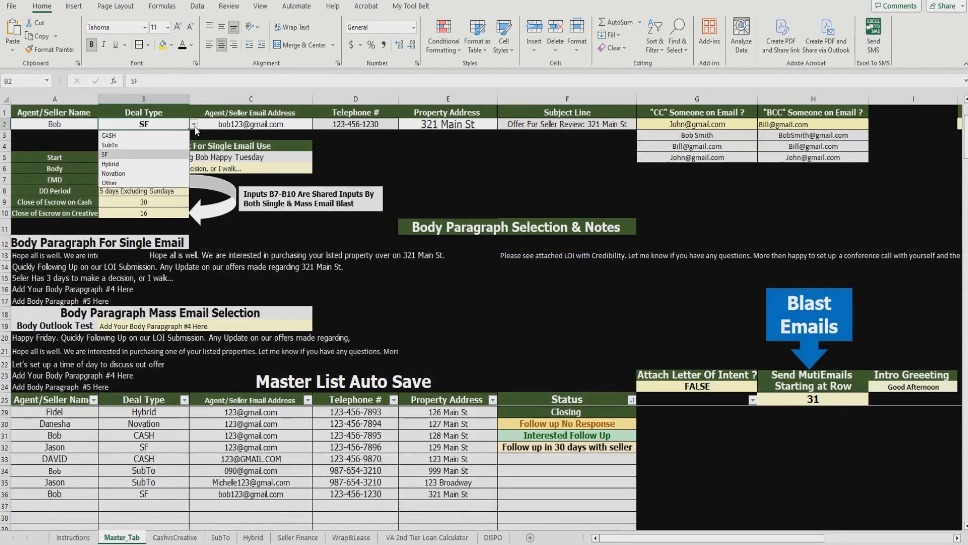
click(182, 159)
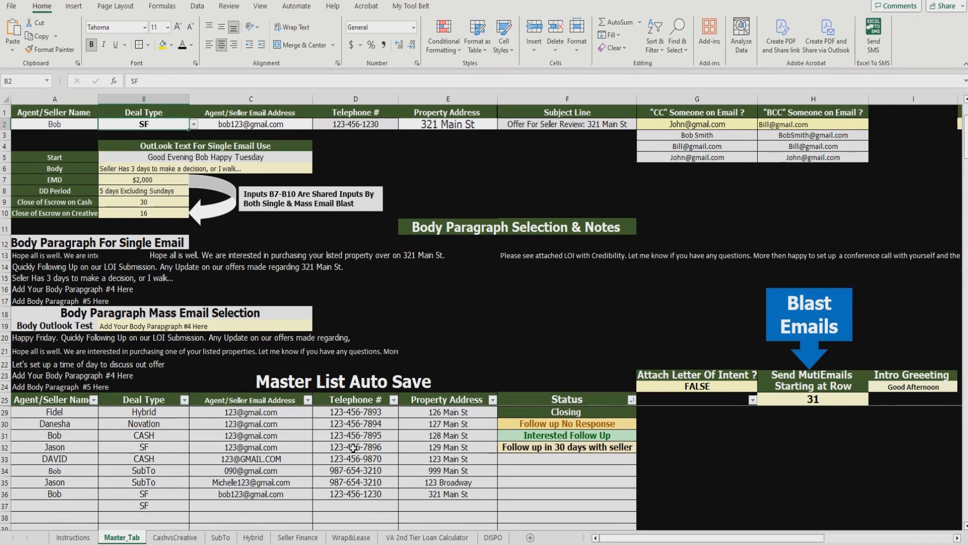
click(298, 538)
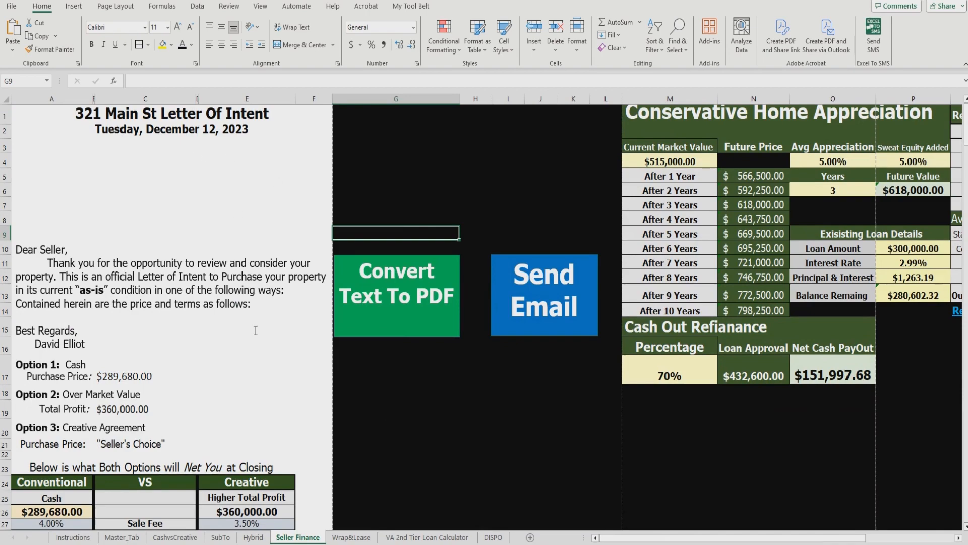
scroll(256, 329, down, 15)
scroll(255, 329, down, 5)
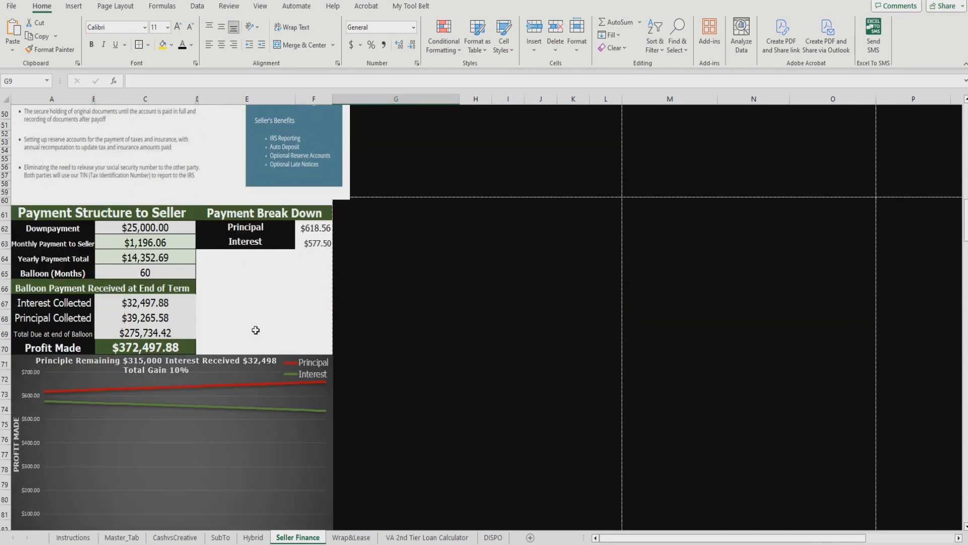
scroll(255, 331, up, 10)
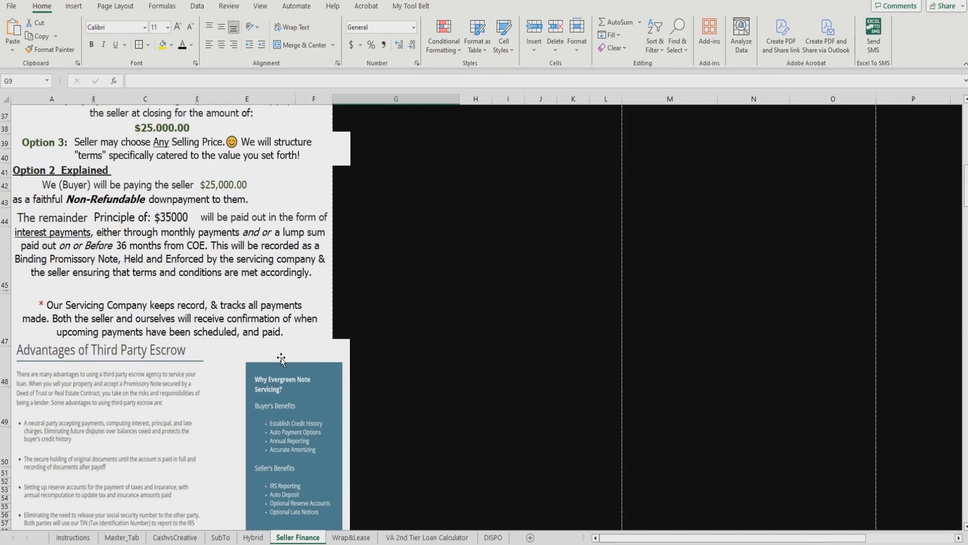
scroll(281, 359, up, 5)
scroll(281, 359, up, 7)
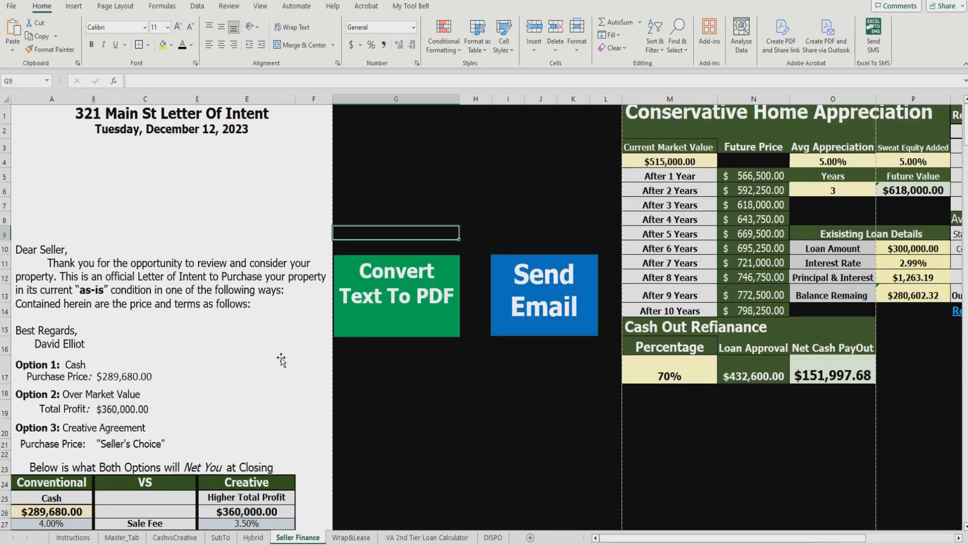
click(120, 121)
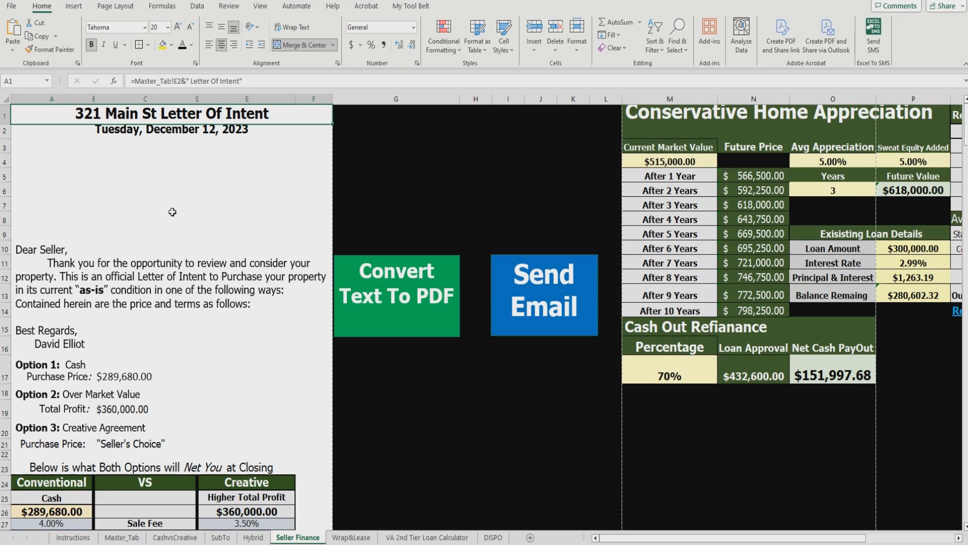
click(123, 538)
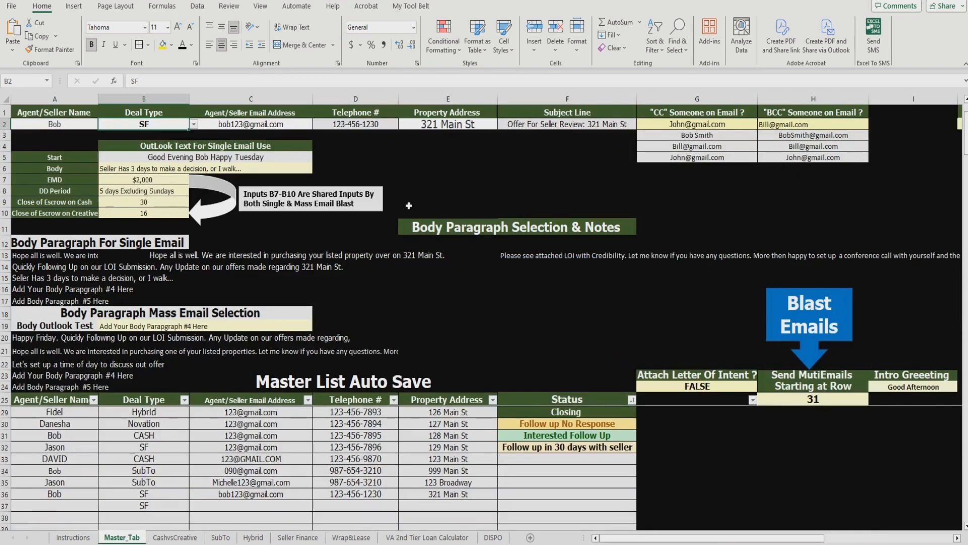
click(441, 126)
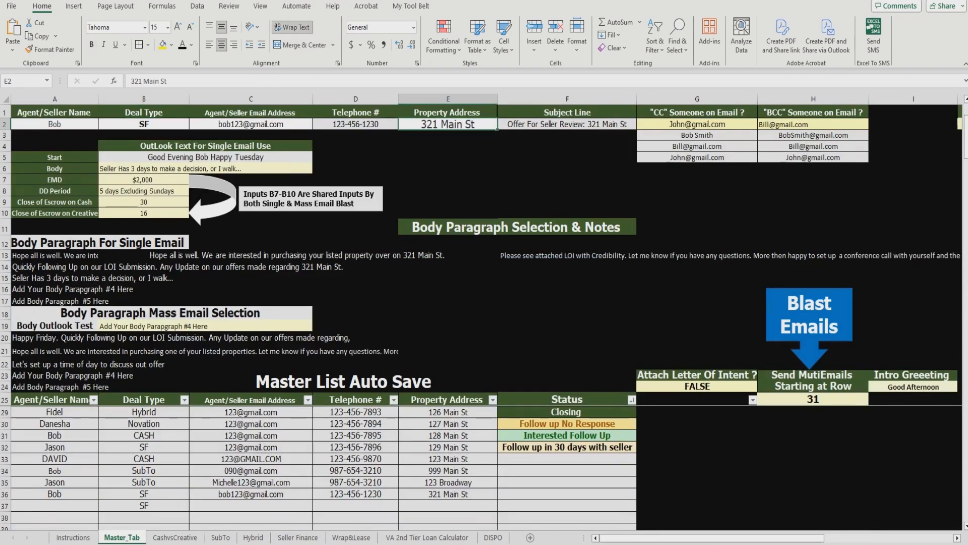
click(298, 537)
scroll(299, 447, down, 3)
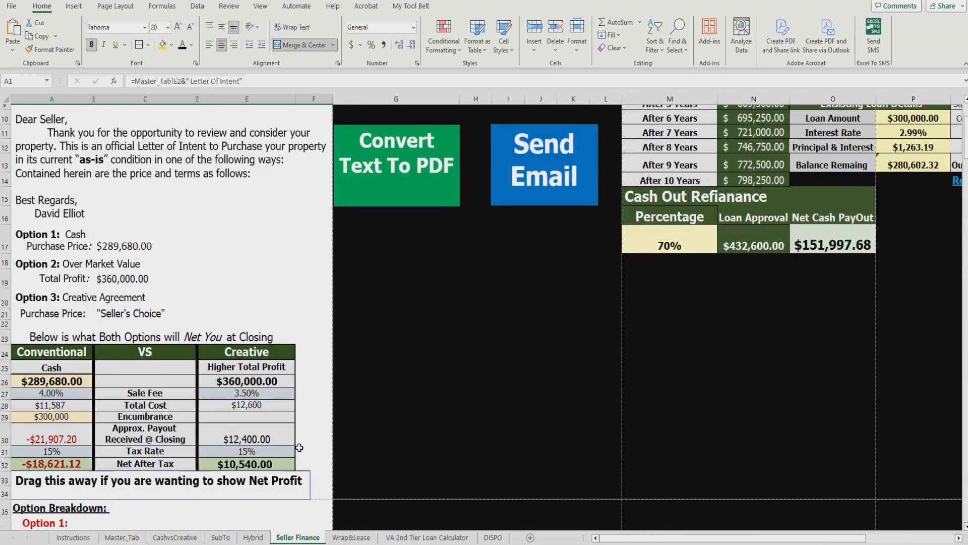
scroll(299, 447, down, 2)
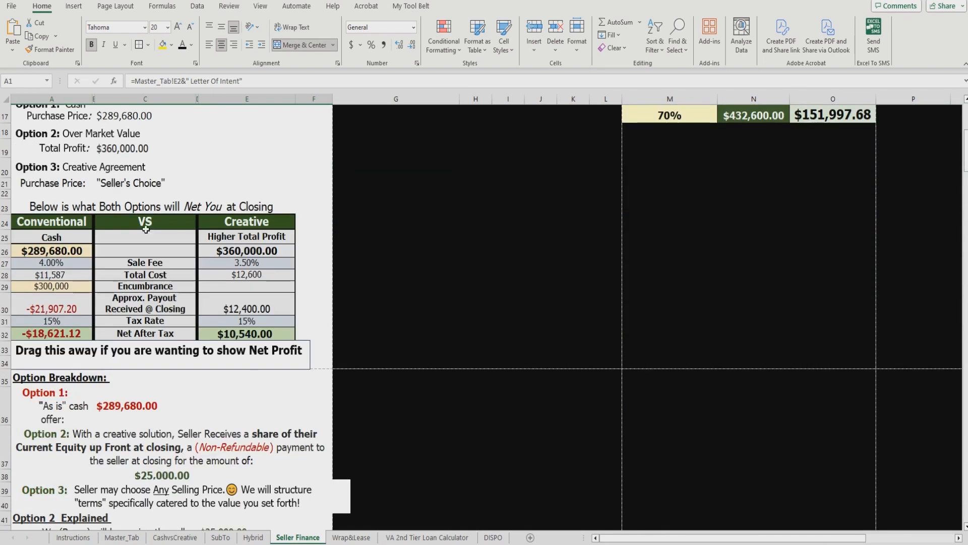
click(75, 251)
click(216, 250)
scroll(194, 403, down, 3)
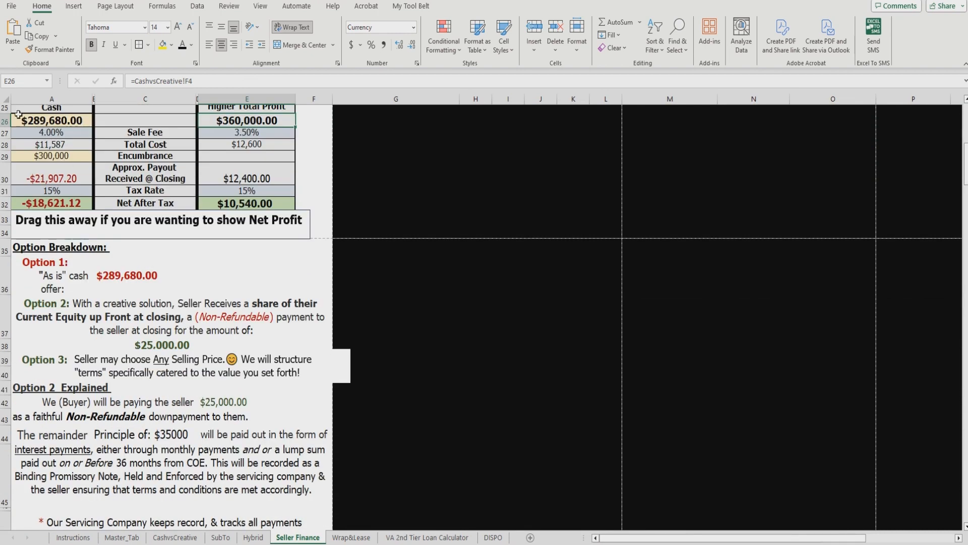
click(6, 108)
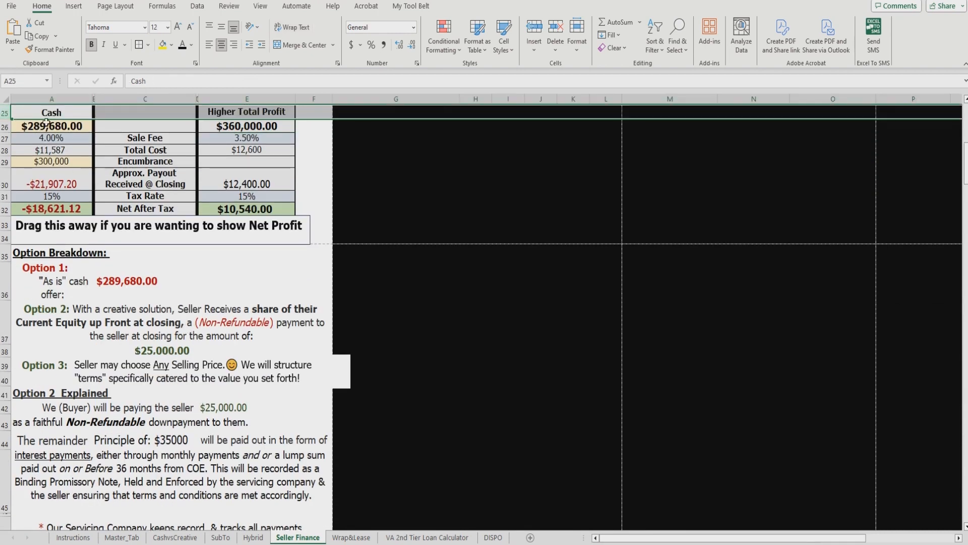
click(175, 537)
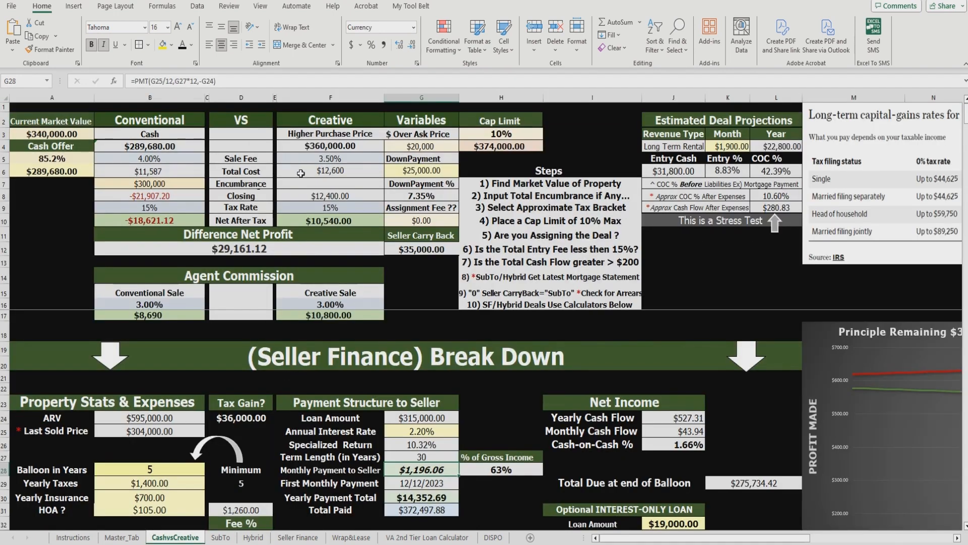
scroll(568, 478, down, 2)
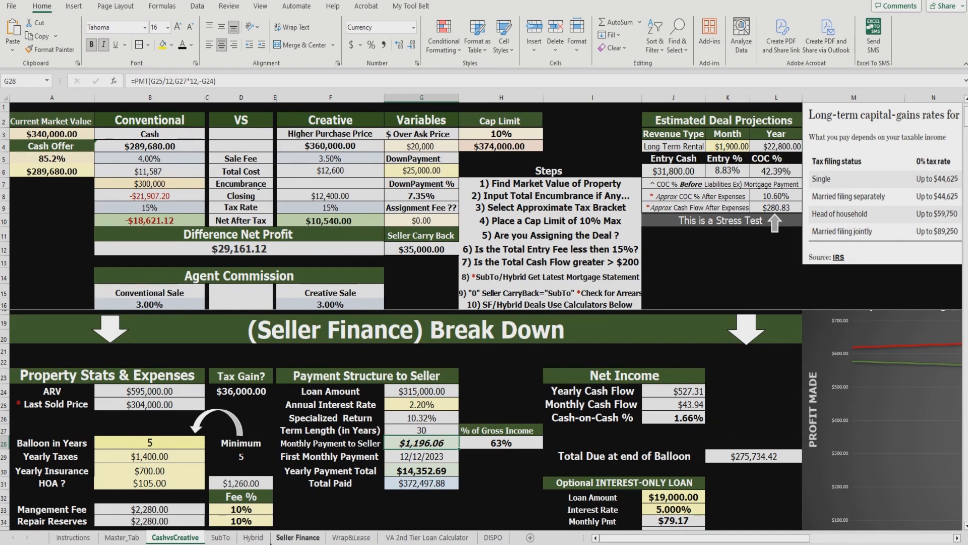
click(298, 537)
scroll(297, 365, down, 5)
scroll(297, 364, up, 10)
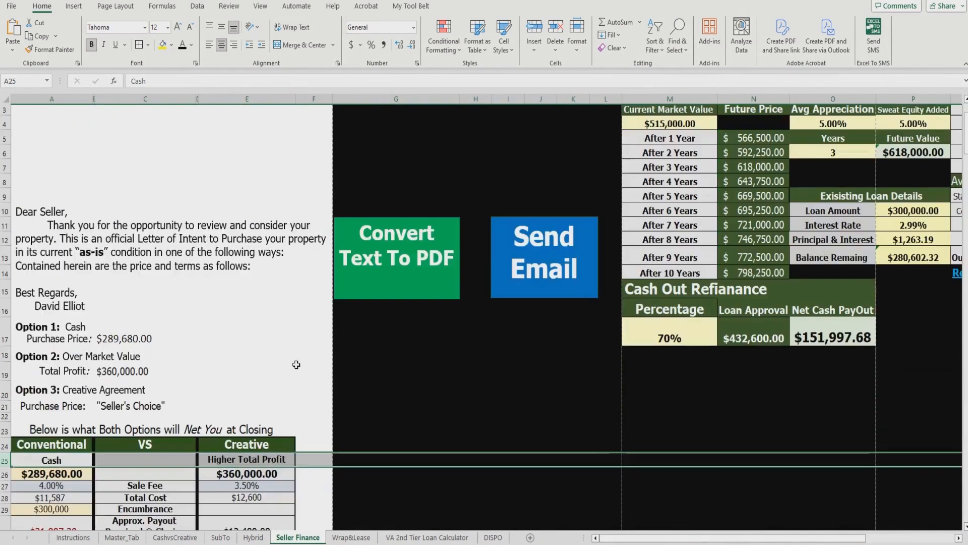
scroll(313, 459, down, 12)
scroll(313, 459, down, 4)
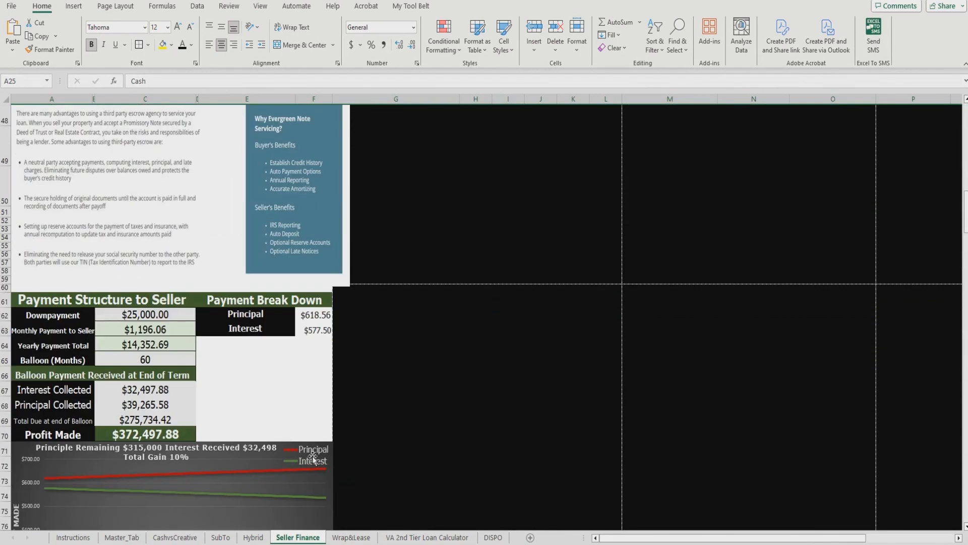
scroll(313, 459, up, 10)
scroll(313, 459, up, 9)
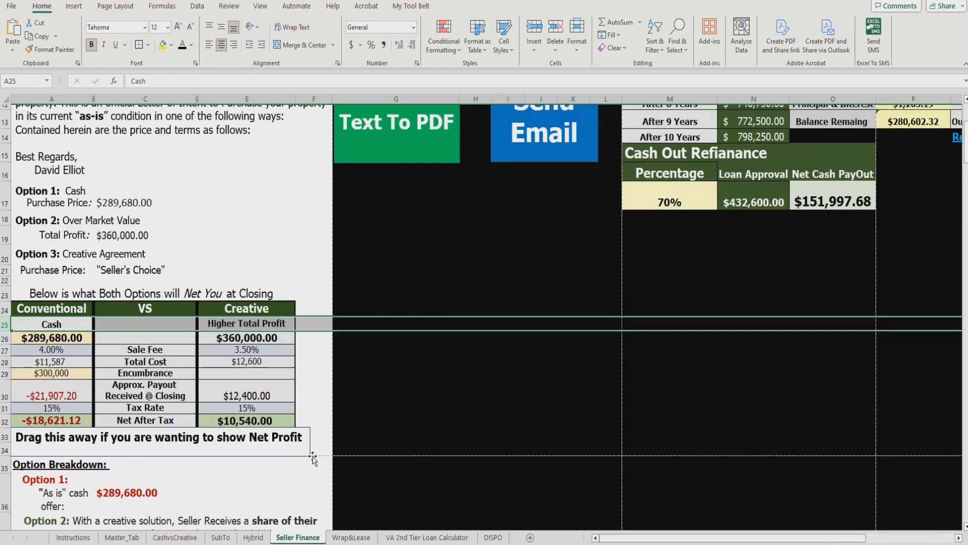
click(455, 205)
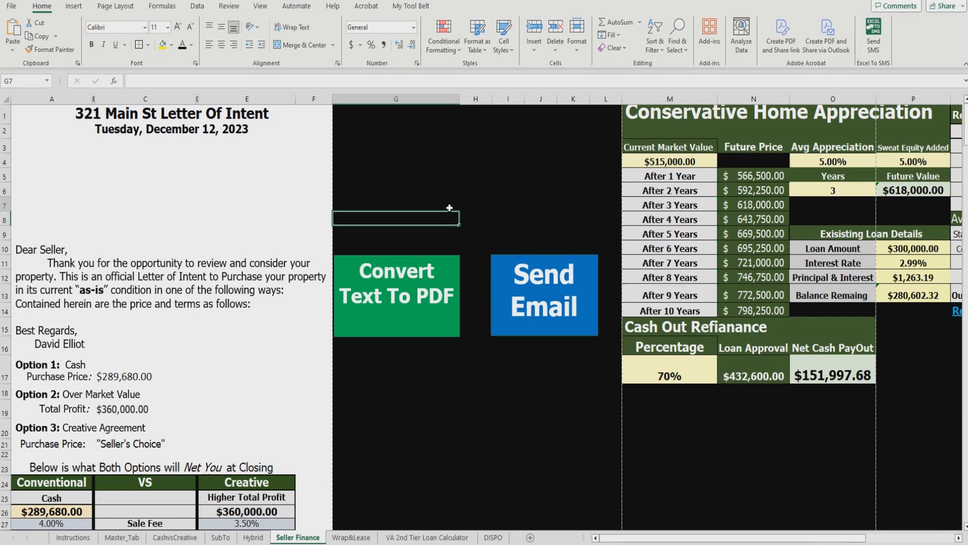
Step: Export the letter to PDF and confirm 321 Main St Letter Of Intent.pdf in Excel Creative LOI
click(422, 292)
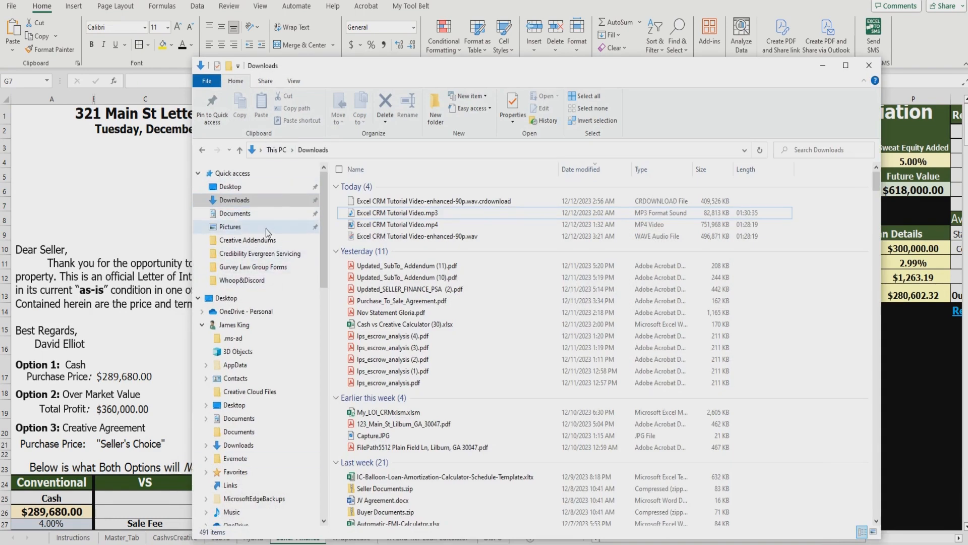
click(268, 190)
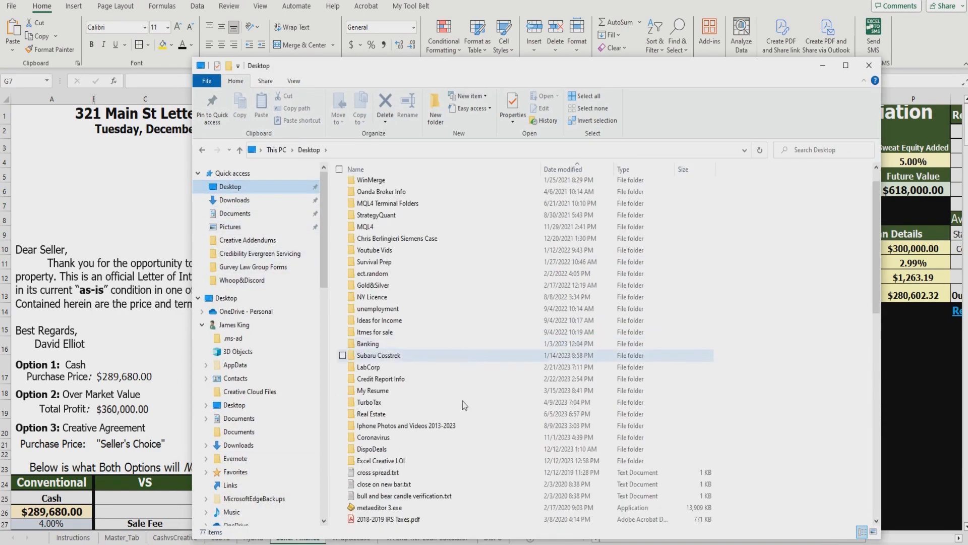
double_click(446, 460)
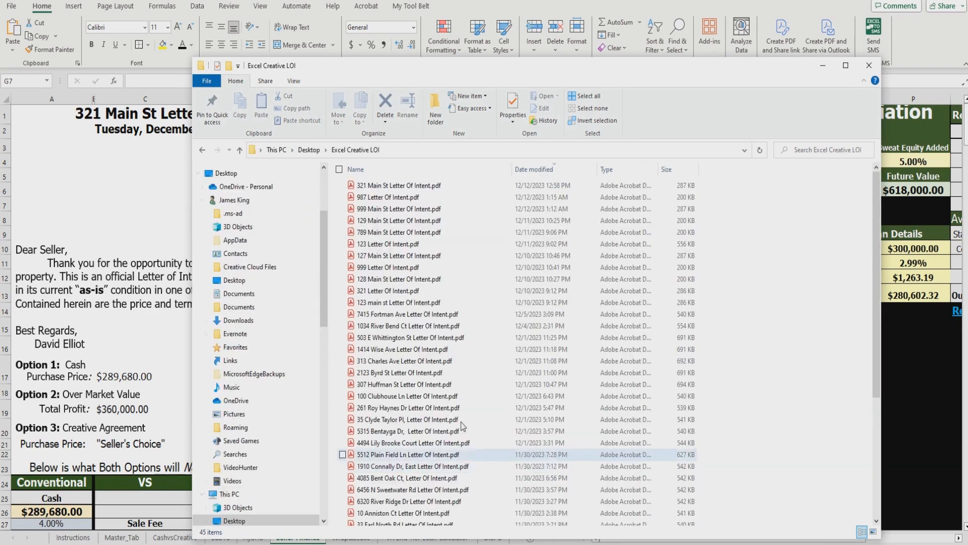
click(403, 186)
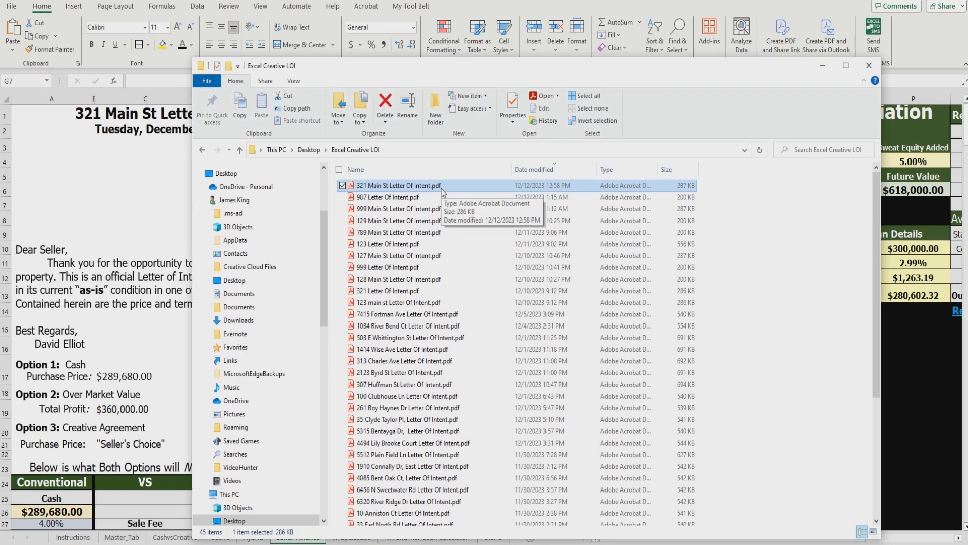
click(816, 69)
click(508, 203)
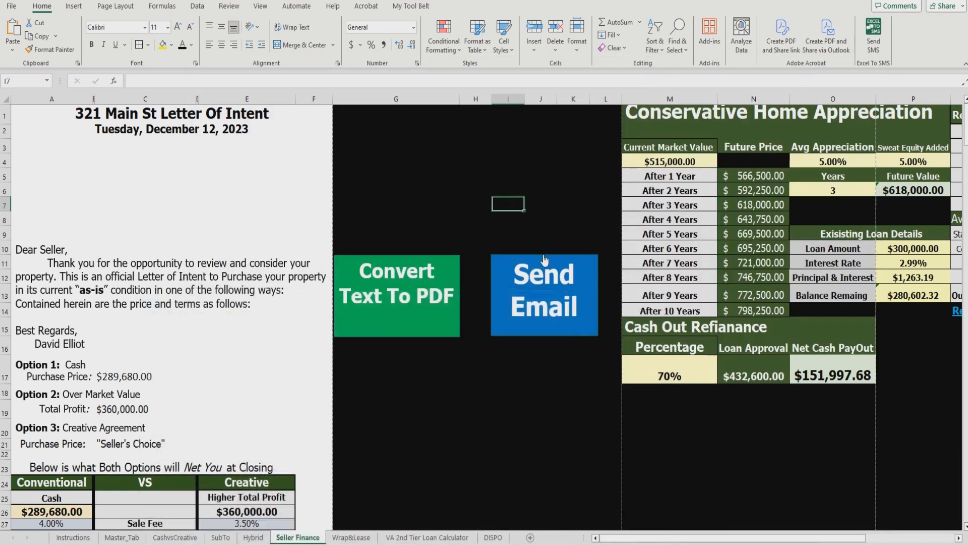
Step: Generate the 'Offer For Seller Review: 321 Main St' email and verify its To, Cc and Bcc recipients
click(544, 275)
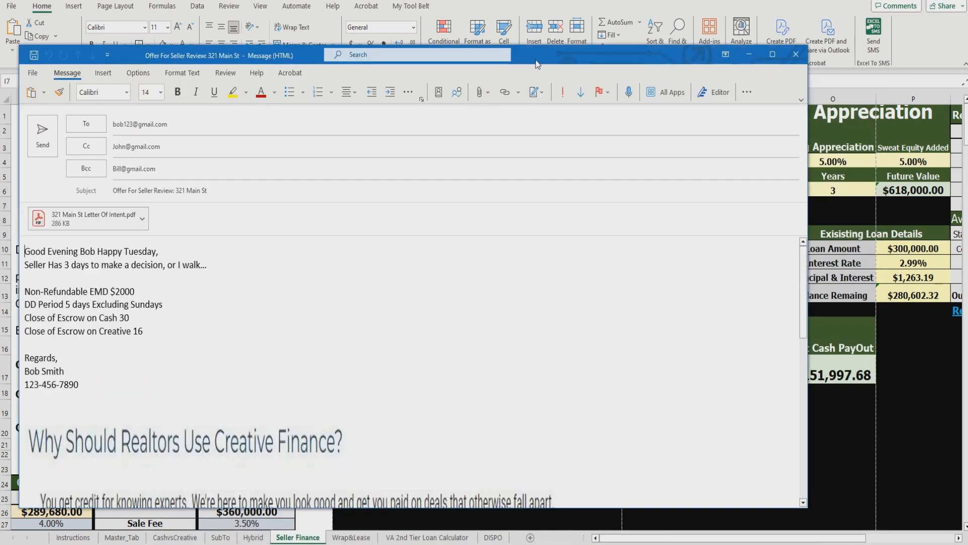
click(246, 135)
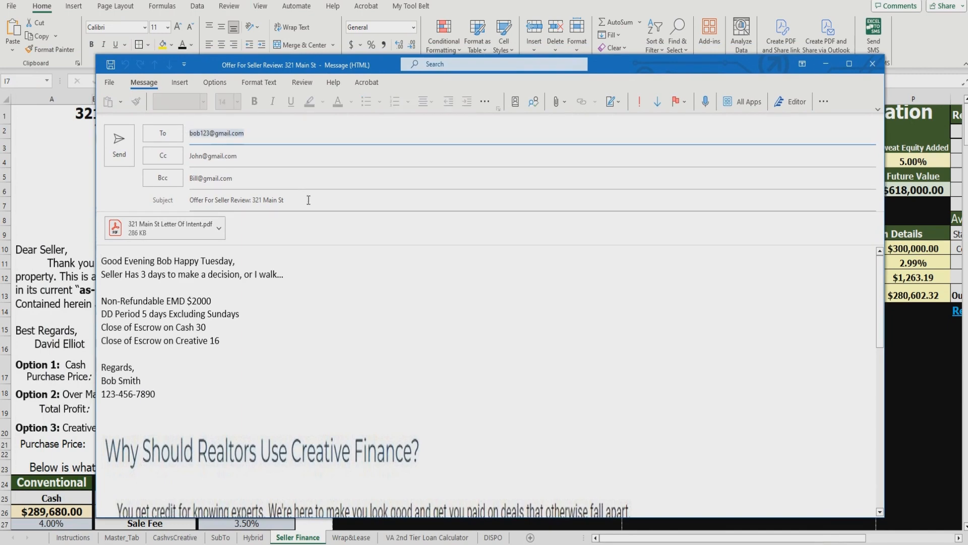
click(126, 536)
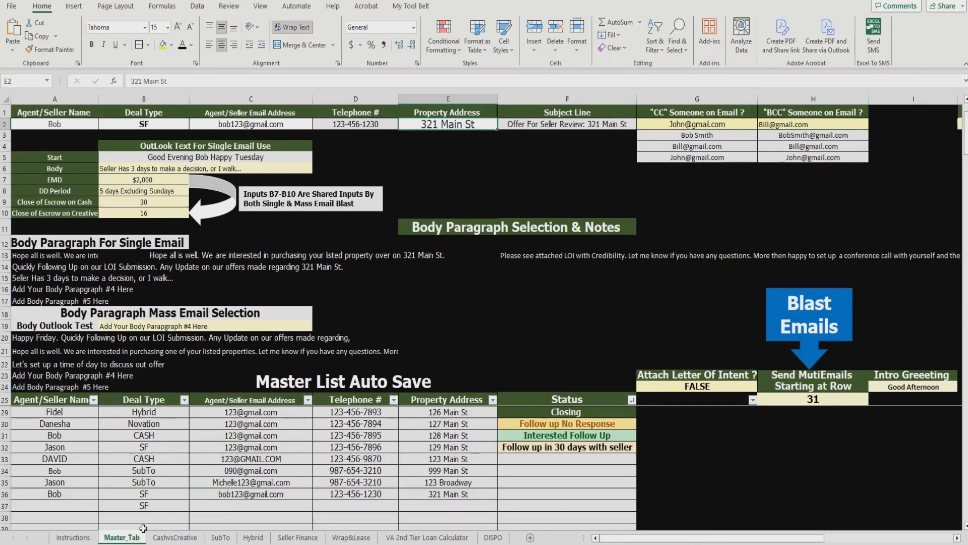
click(265, 123)
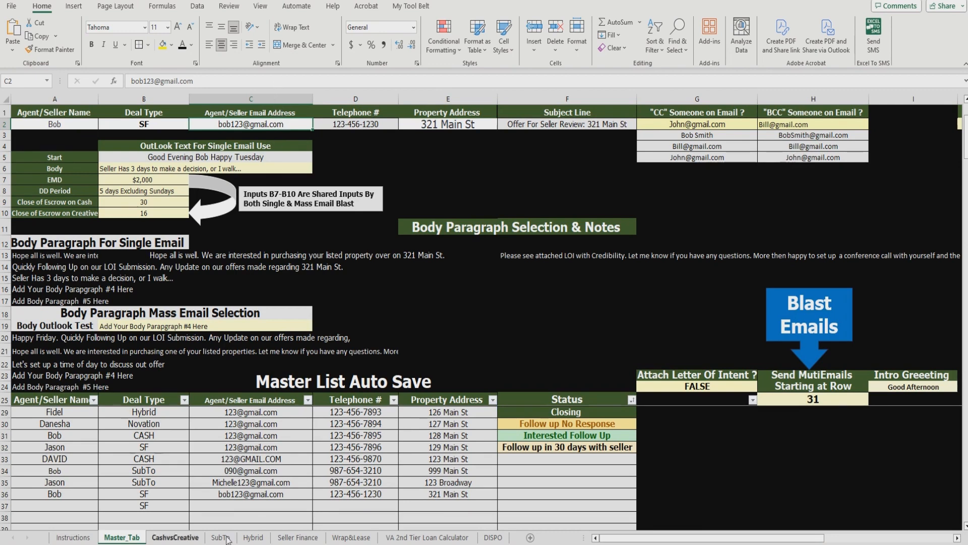
click(260, 544)
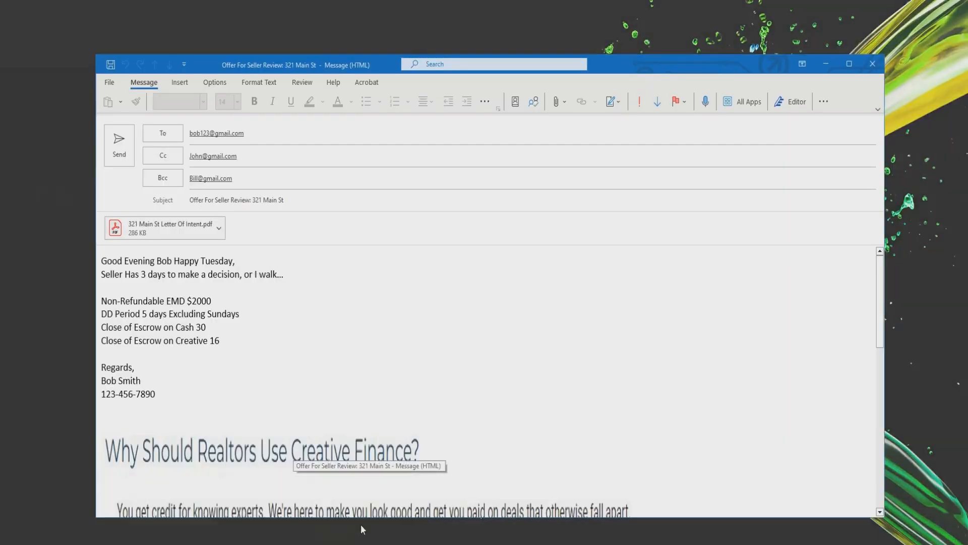
click(362, 527)
click(261, 151)
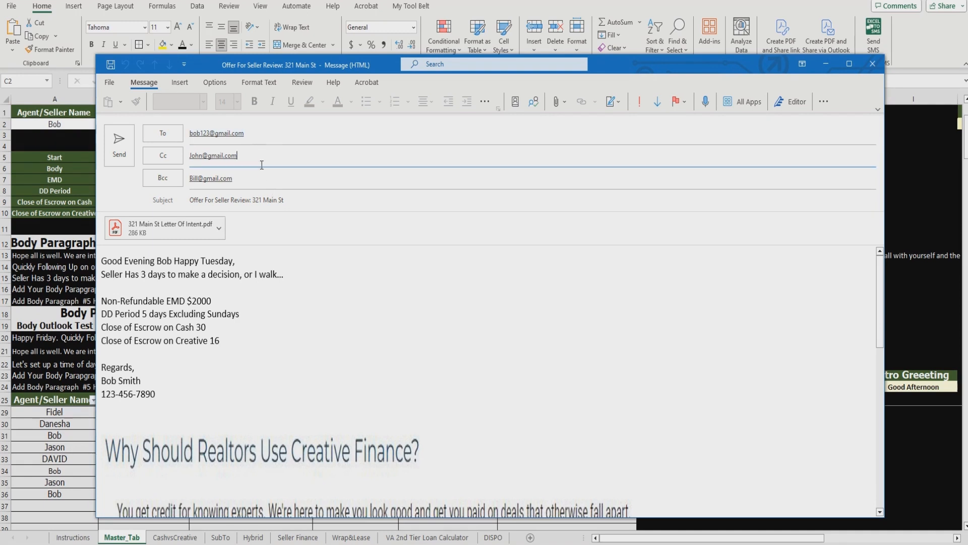
click(261, 182)
Step: Open the attached 321 Main St Letter Of Intent PDF from the draft
click(637, 357)
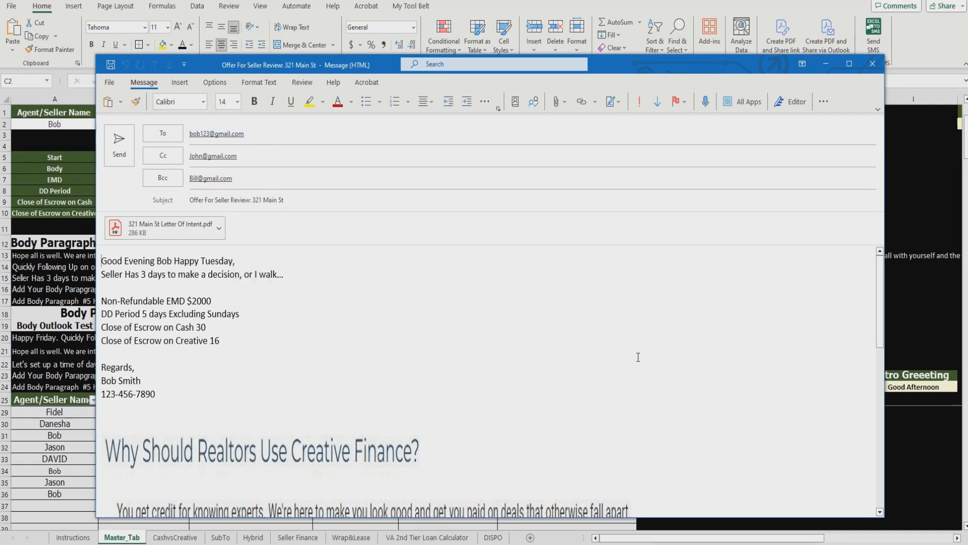
click(219, 228)
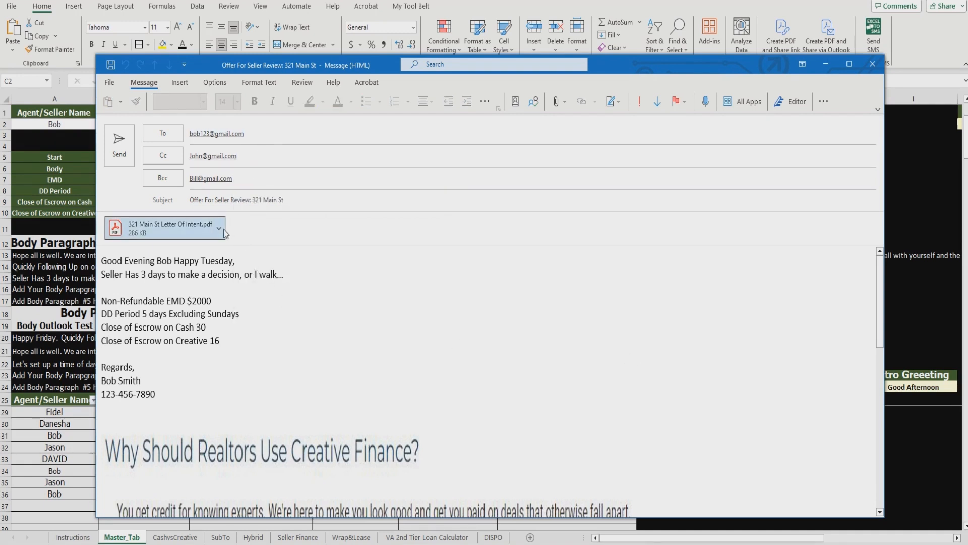
click(213, 249)
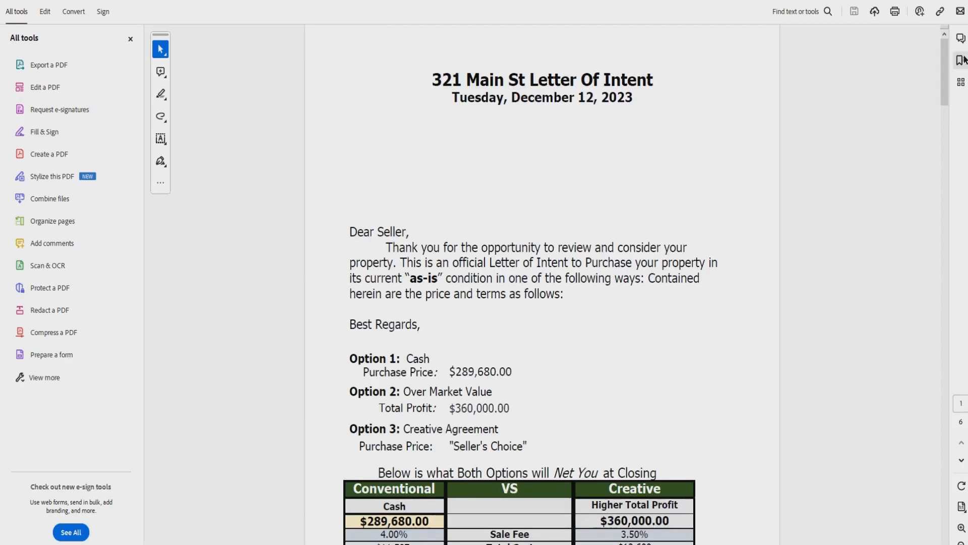
Step: Page through the six-page 321 Main St LOI in Acrobat, then close it
mouse_move(947, 53)
mouse_down()
mouse_move(914, 268)
mouse_move(940, 501)
mouse_move(941, 56)
mouse_up()
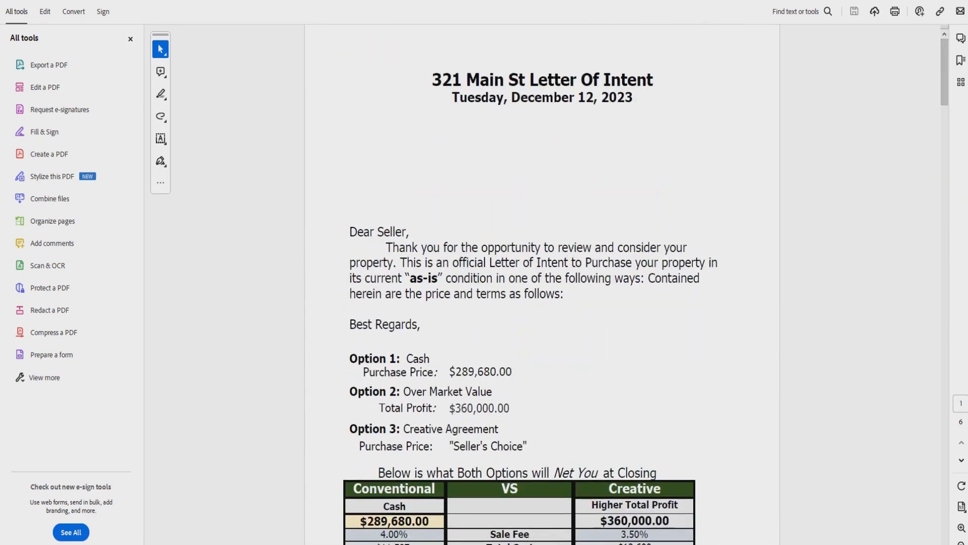
click(222, 1)
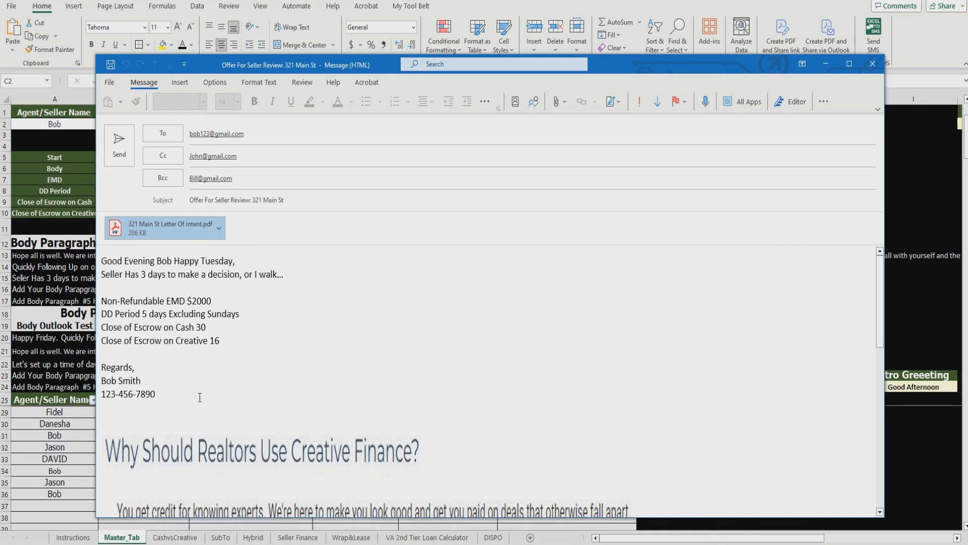
Step: Review the email body's Non-Refundable EMD $2000 line and the picture below it
click(283, 318)
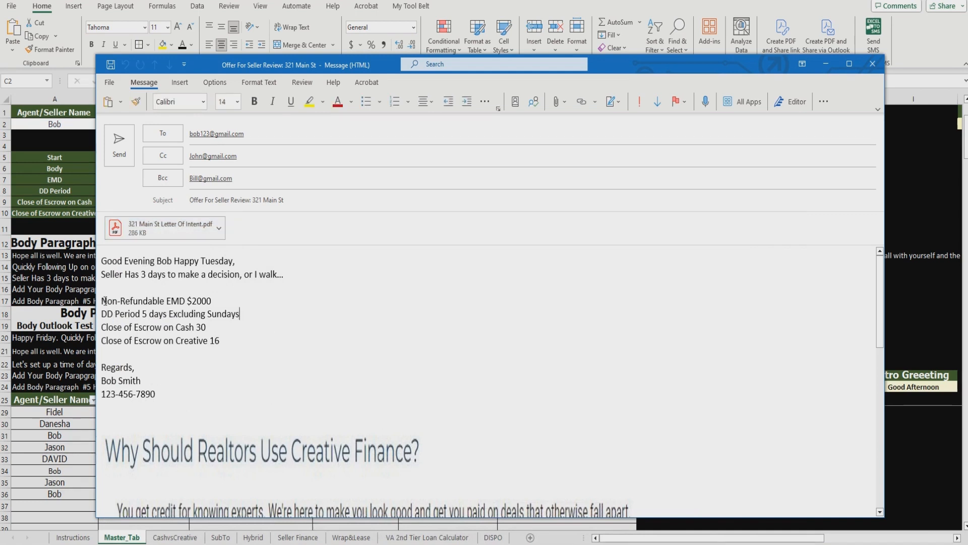
drag(104, 301, 298, 397)
scroll(385, 389, down, 5)
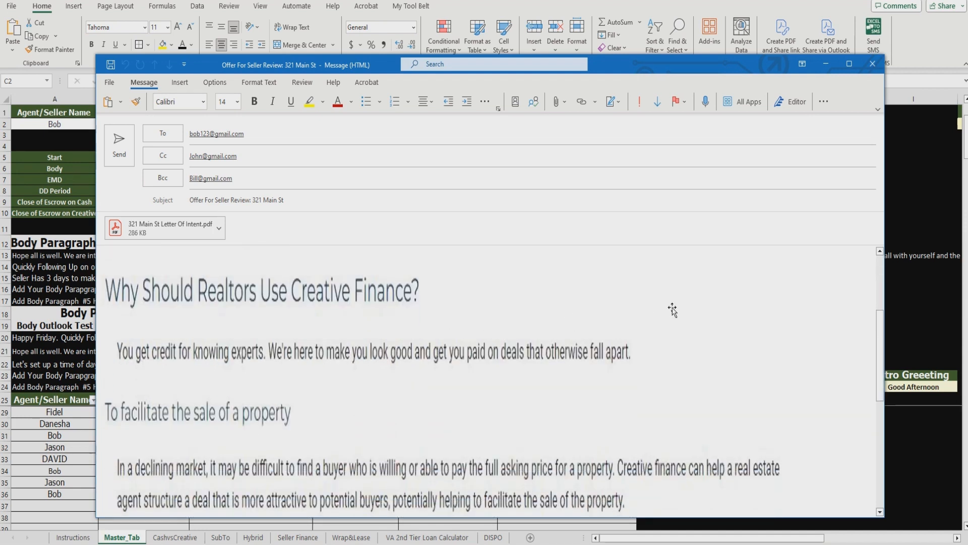
click(363, 335)
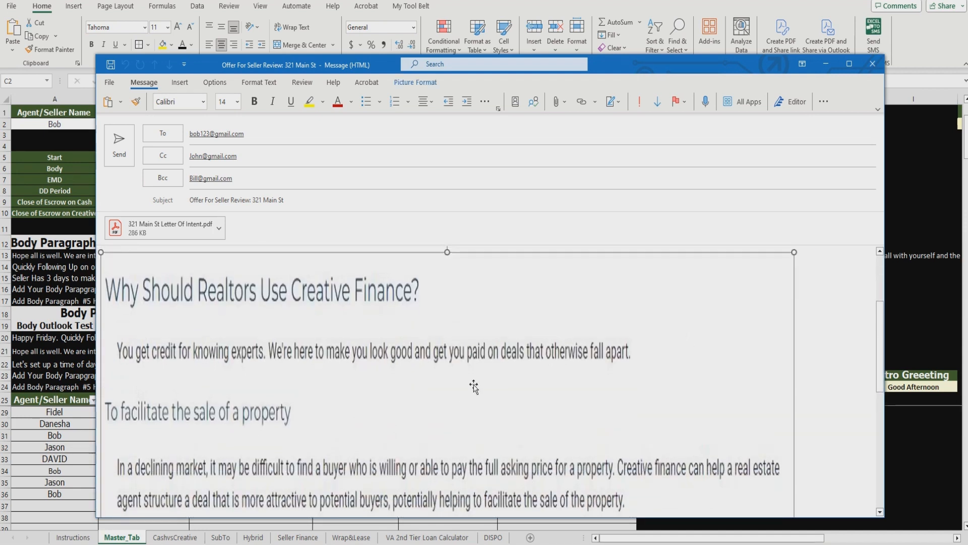
scroll(474, 386, up, 1)
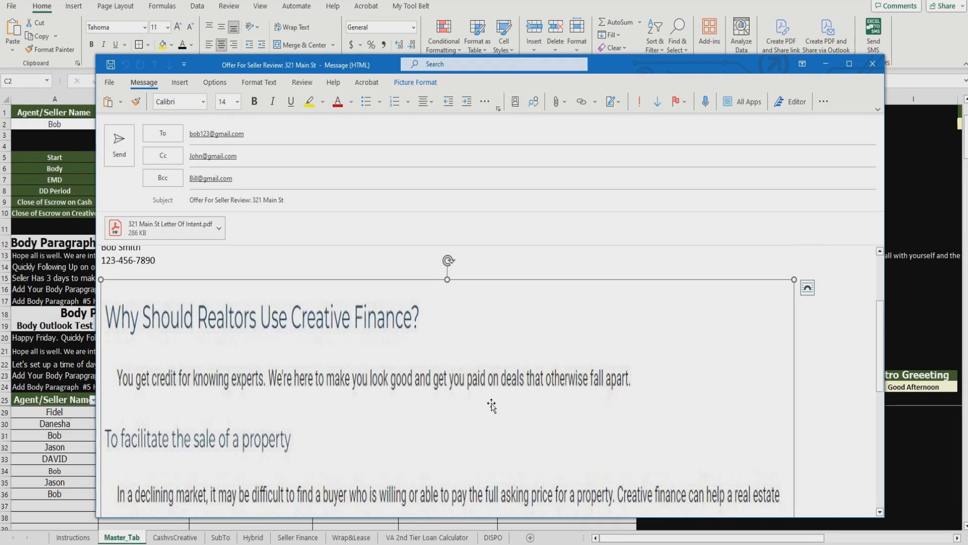
scroll(510, 412, up, 3)
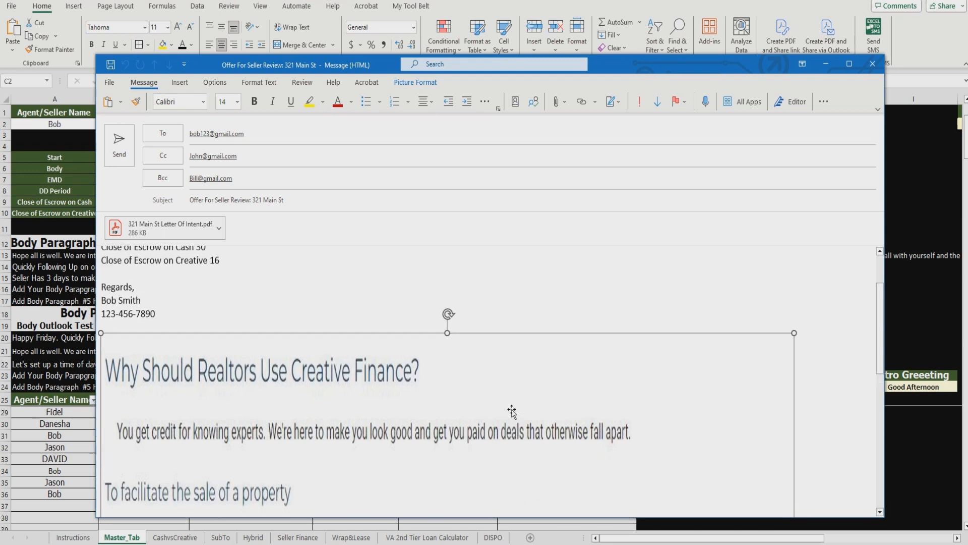
Step: Discard the offer draft without saving and select the Deal Type cell B2 in Excel
click(873, 64)
click(500, 303)
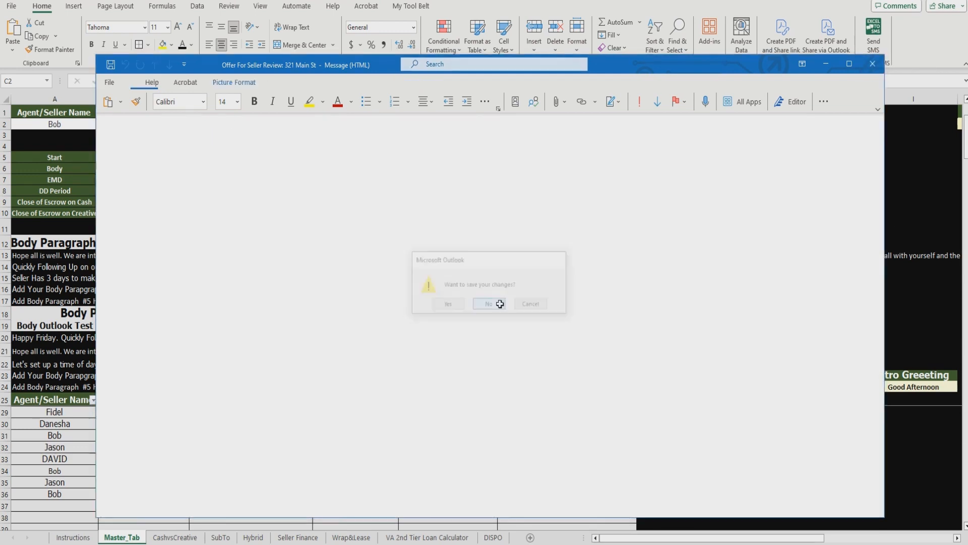
click(175, 125)
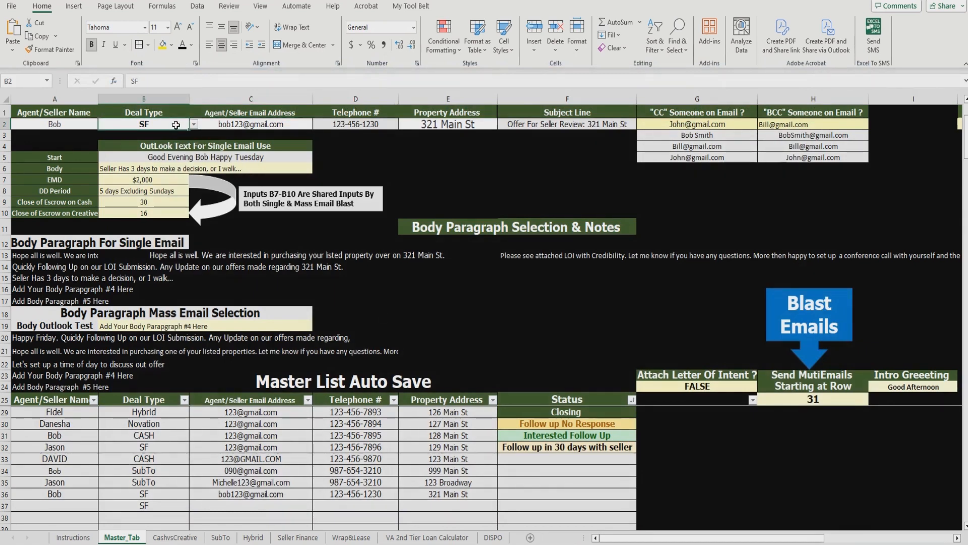
Step: Set Deal Type B2 to SubTo and export the 321 Main St SubTo letter as a PDF
click(194, 124)
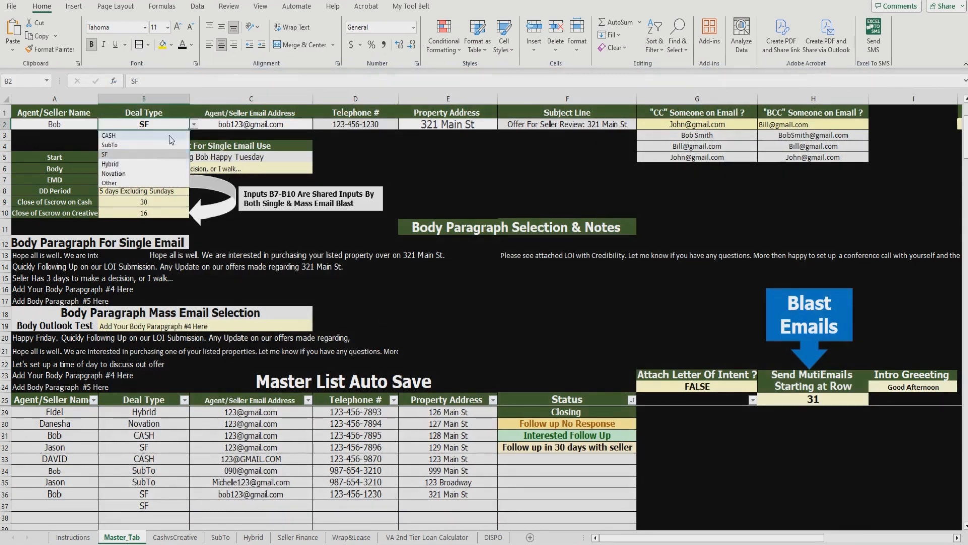
click(126, 145)
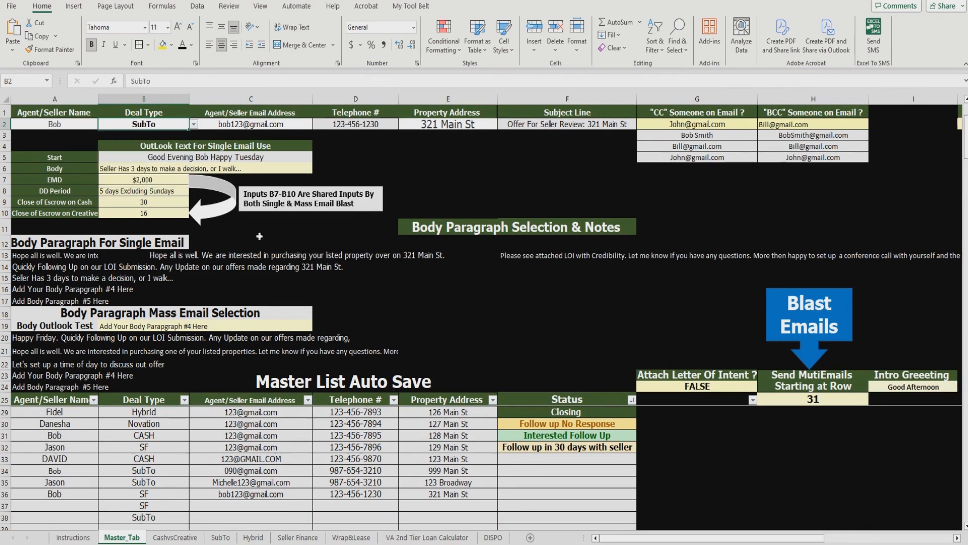
click(220, 537)
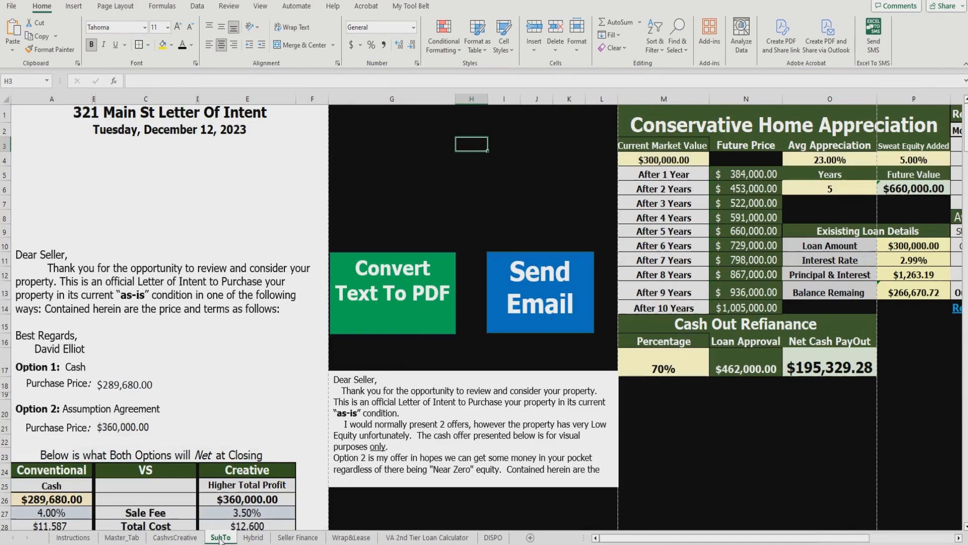
click(511, 216)
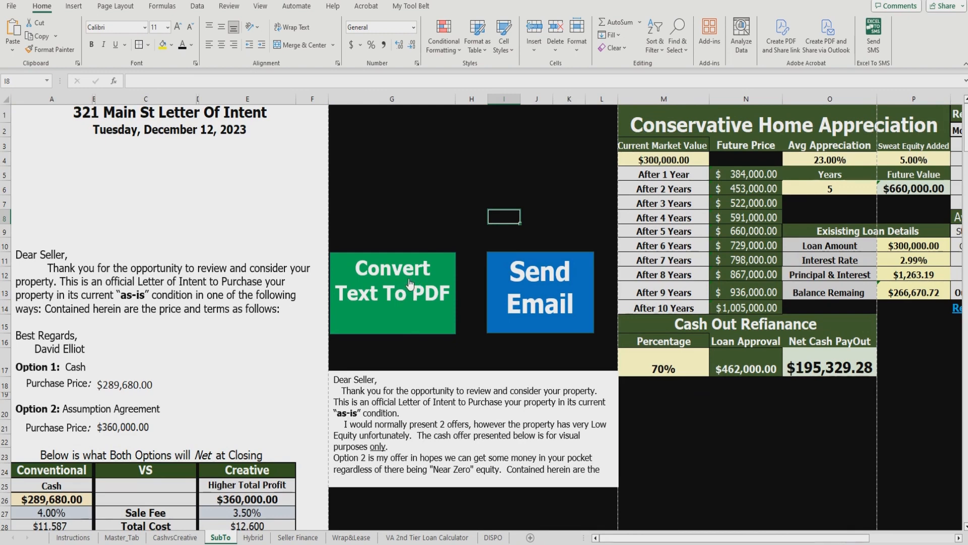
click(435, 313)
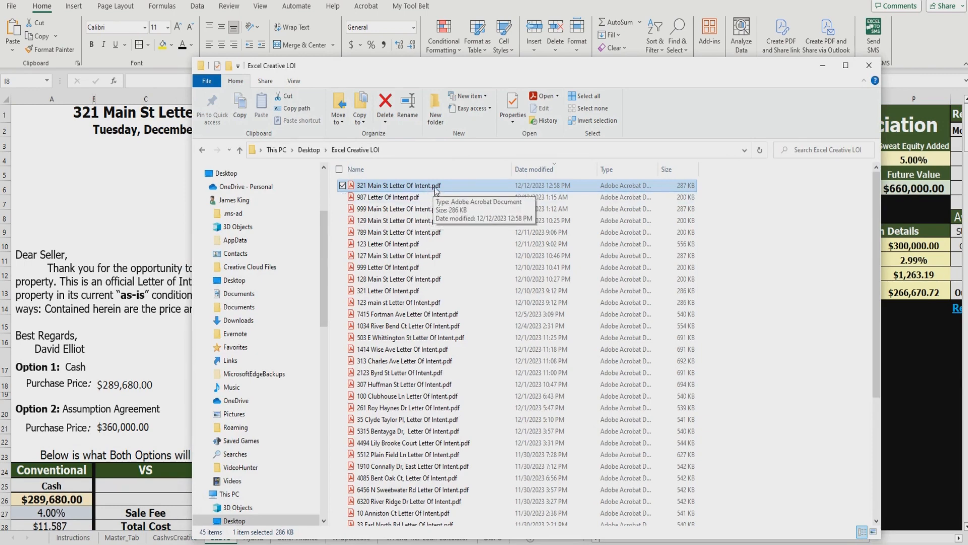
Step: Clear the 321 Main St LOI file's name, then regenerate the SubTo letter PDF
click(456, 188)
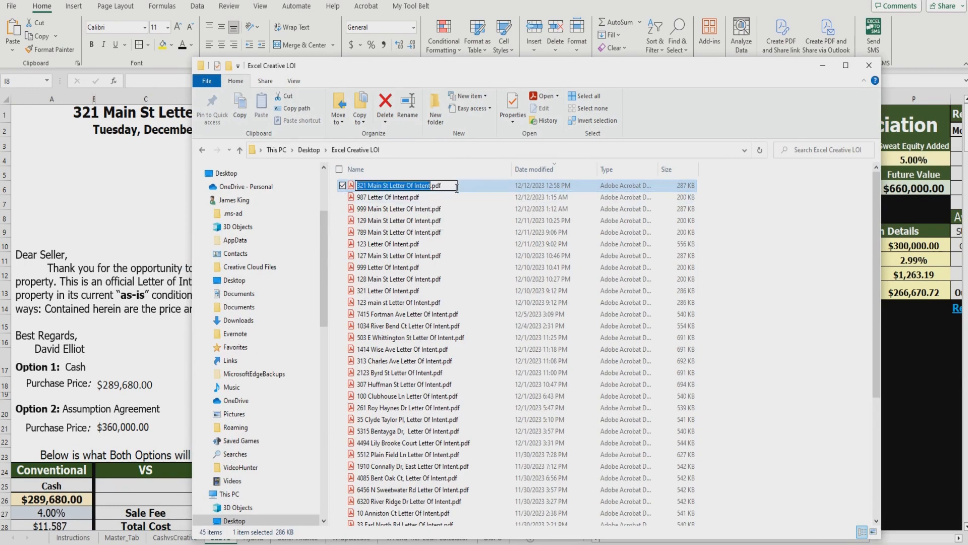
key(BackSpace)
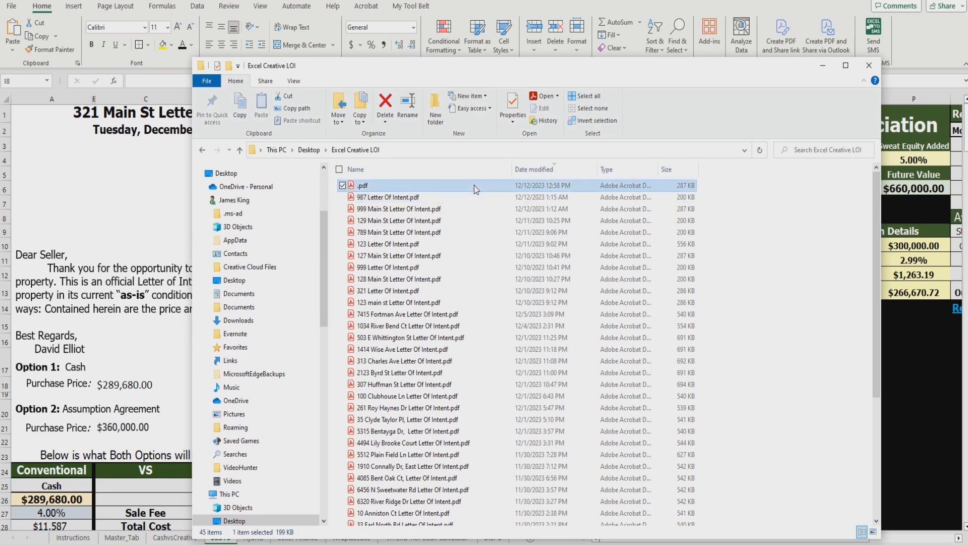
click(822, 66)
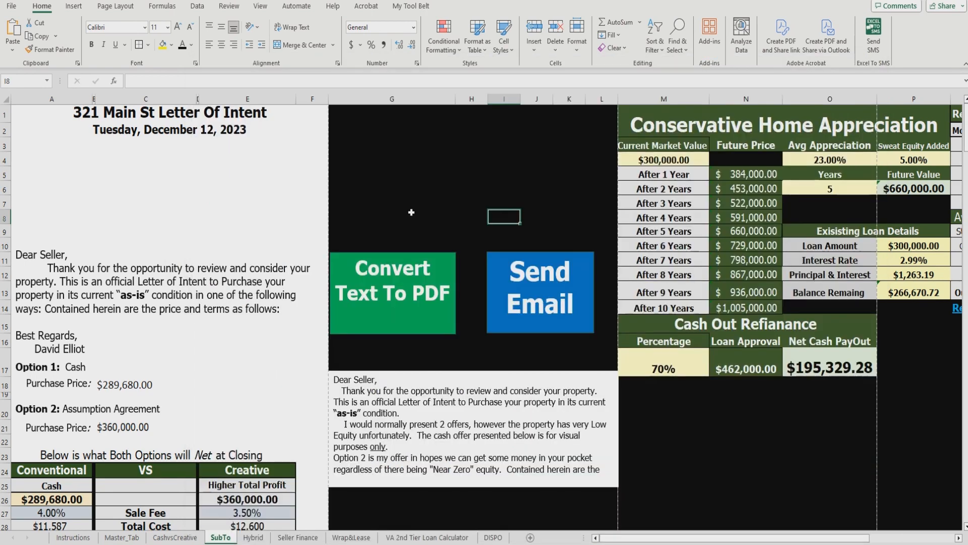
click(412, 213)
click(413, 274)
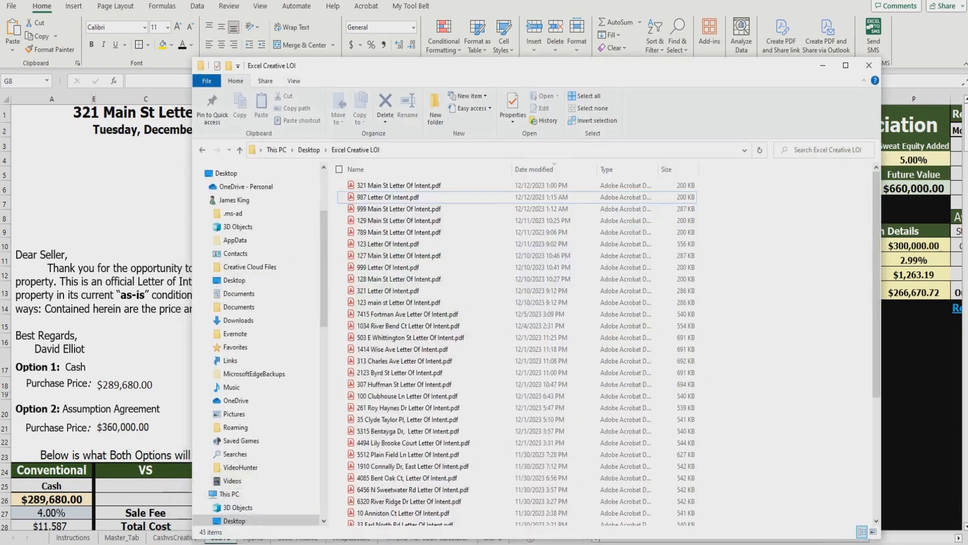
Step: Confirm the regenerated 321 Main St PDF and create a new offer email attaching it
click(420, 190)
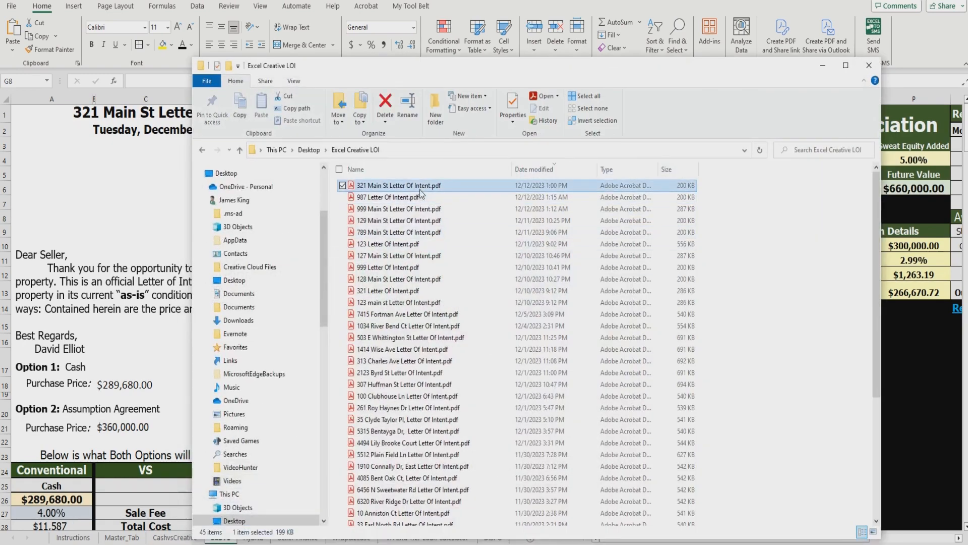
click(836, 71)
click(547, 217)
click(547, 301)
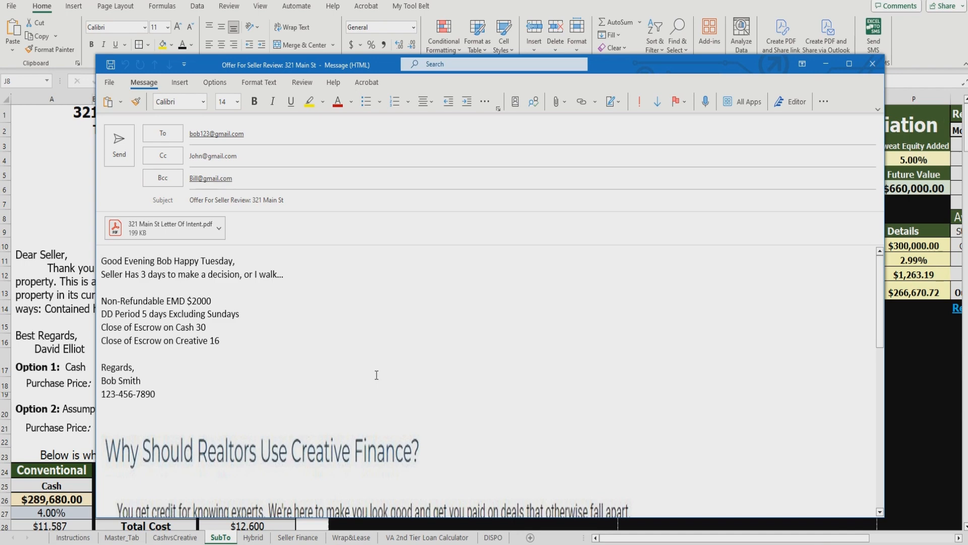
Step: Set the single-email Body B6 to the 'Hope all is well' paragraph and show the SubTo sheet
click(828, 65)
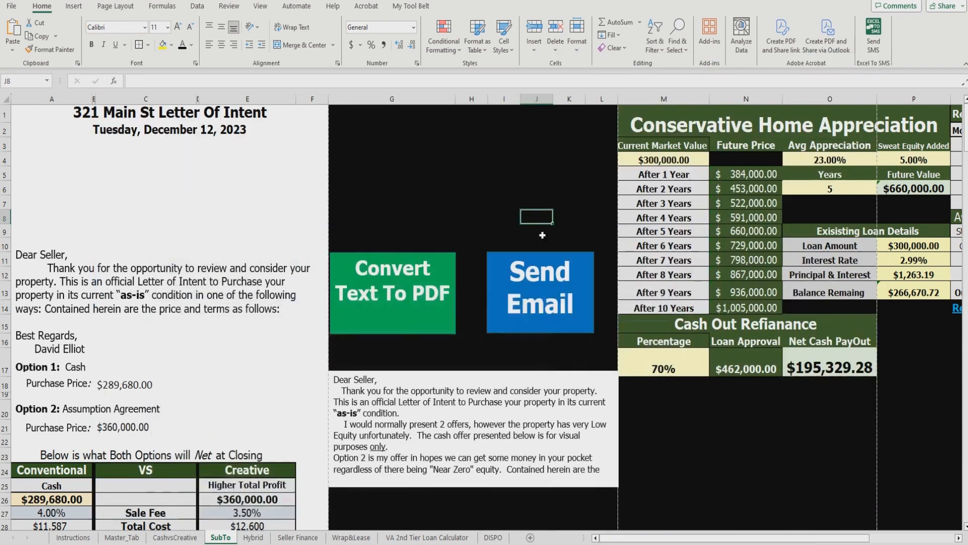
click(122, 537)
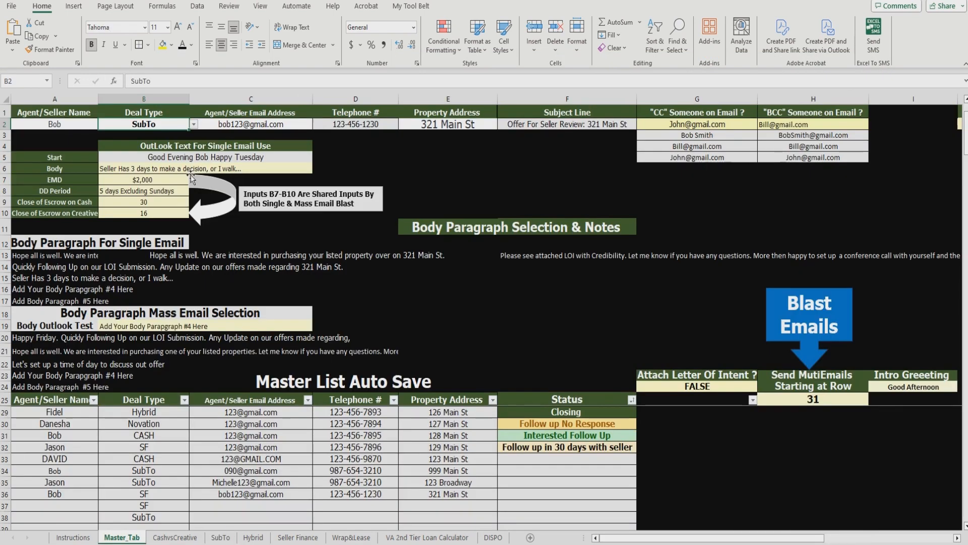
click(257, 169)
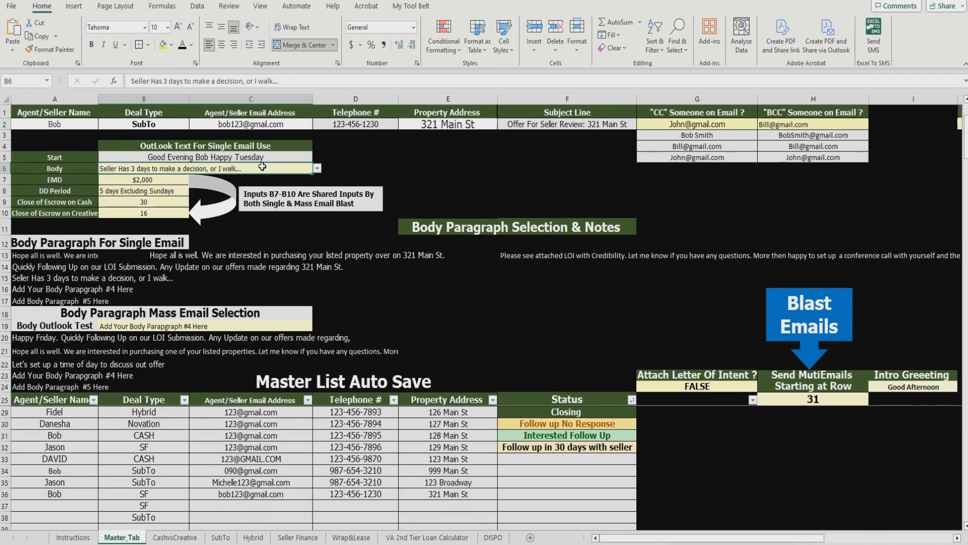
click(318, 168)
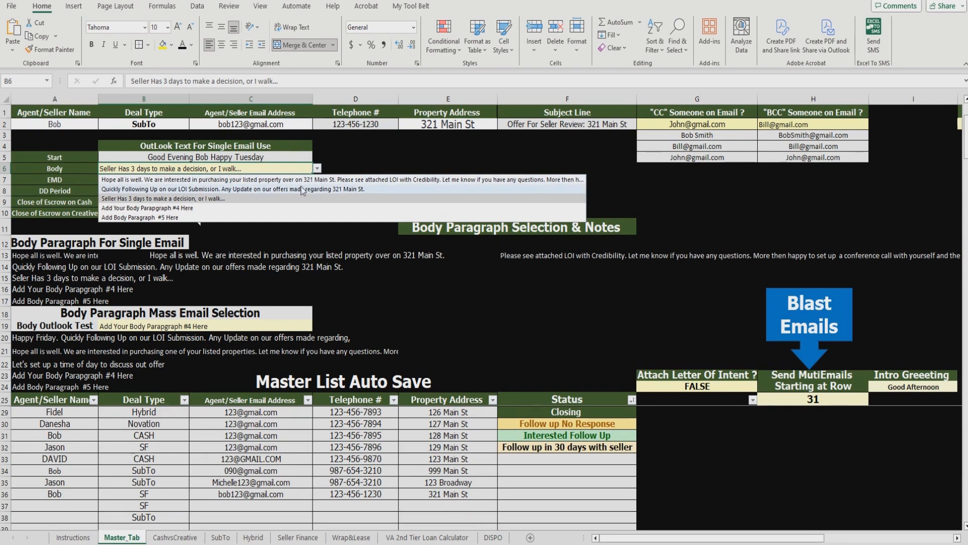
click(302, 179)
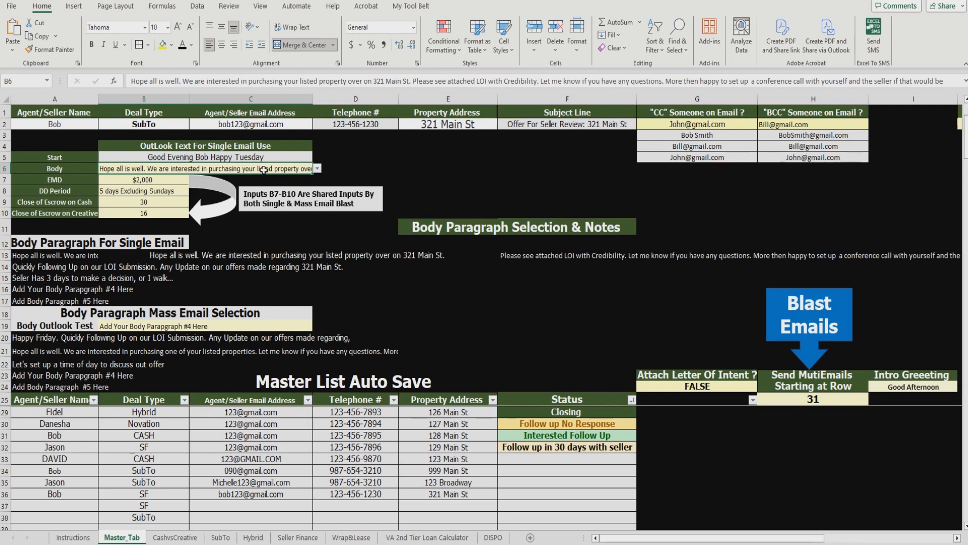
click(221, 537)
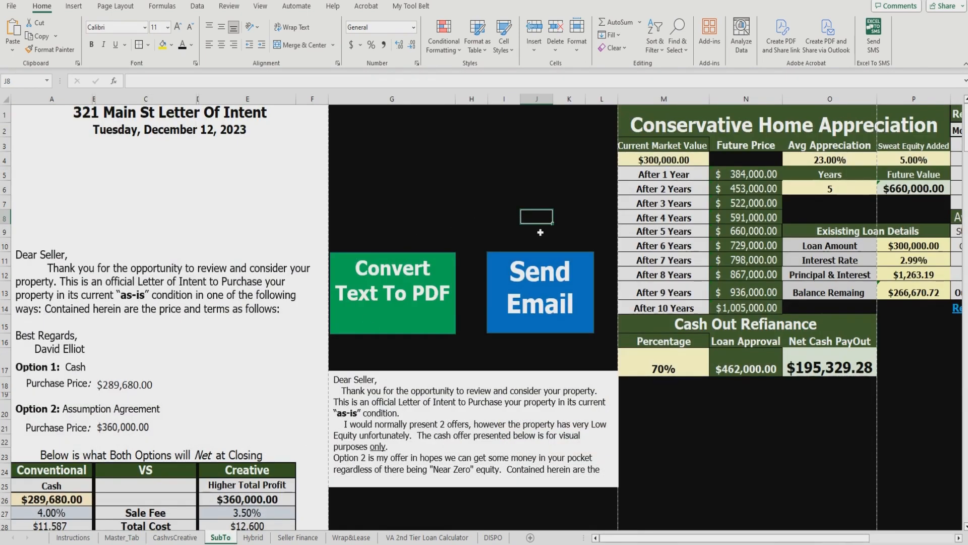
Step: Generate the seller email with the LOI PDF and check its body paragraph and 321 Main St address
click(531, 275)
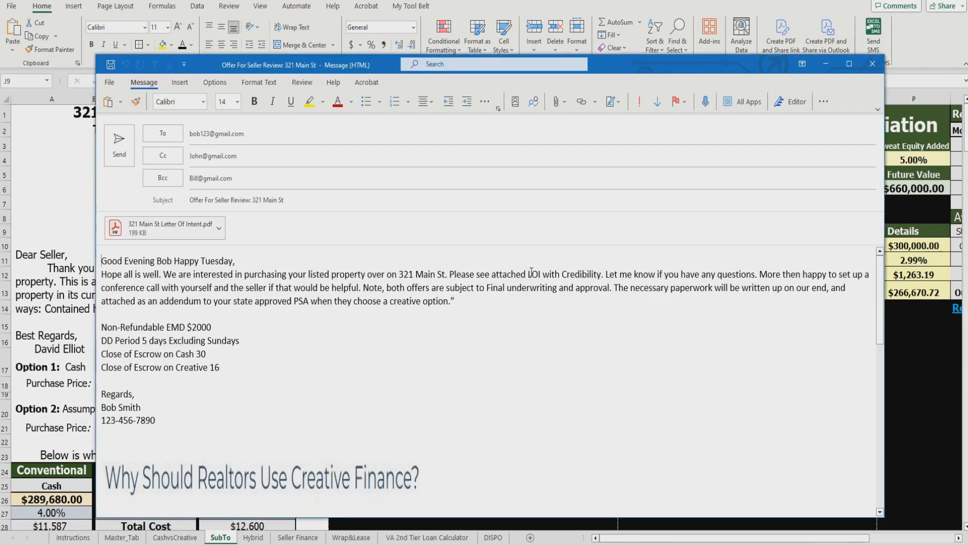
drag(457, 302, 63, 278)
click(398, 326)
drag(411, 275, 445, 275)
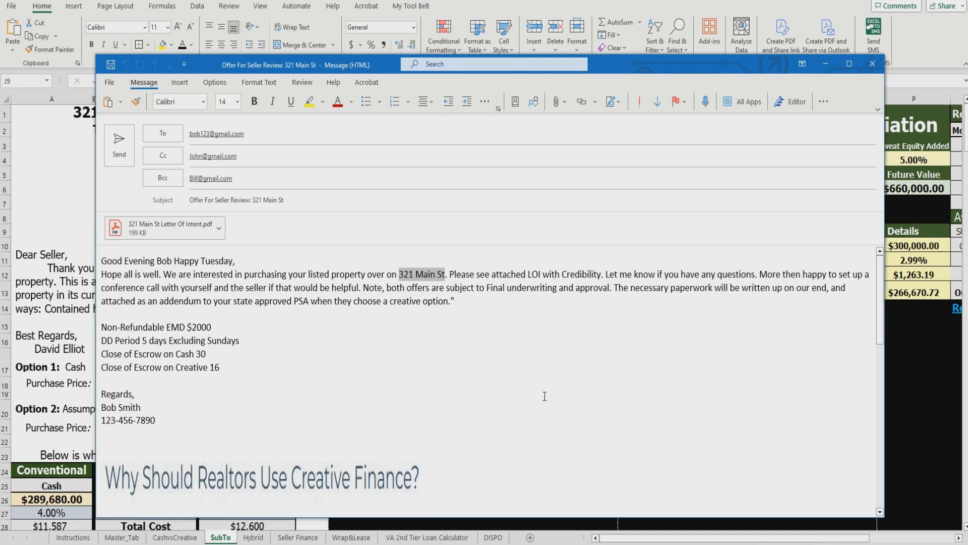
Step: Discard the email draft without saving and return to the Master_Tab sheet
click(877, 68)
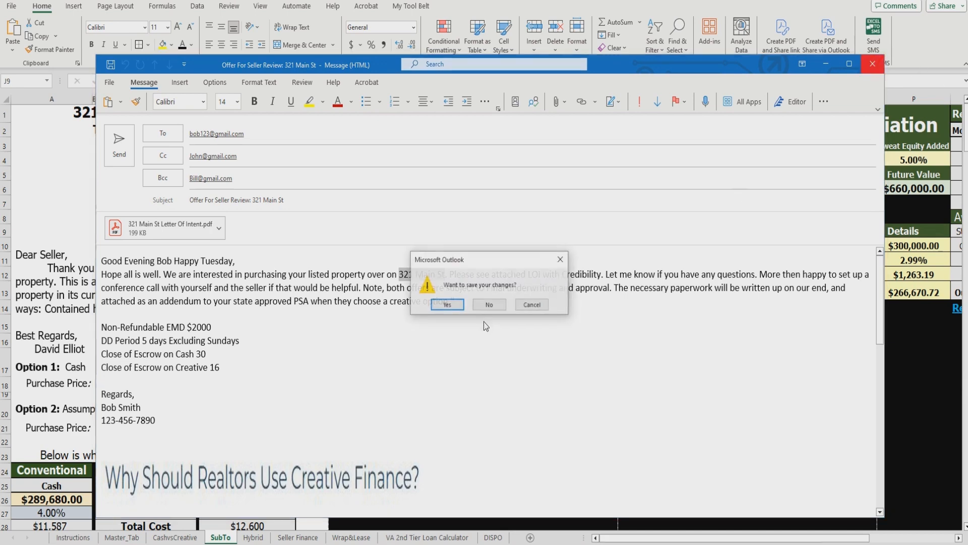
click(489, 306)
click(472, 204)
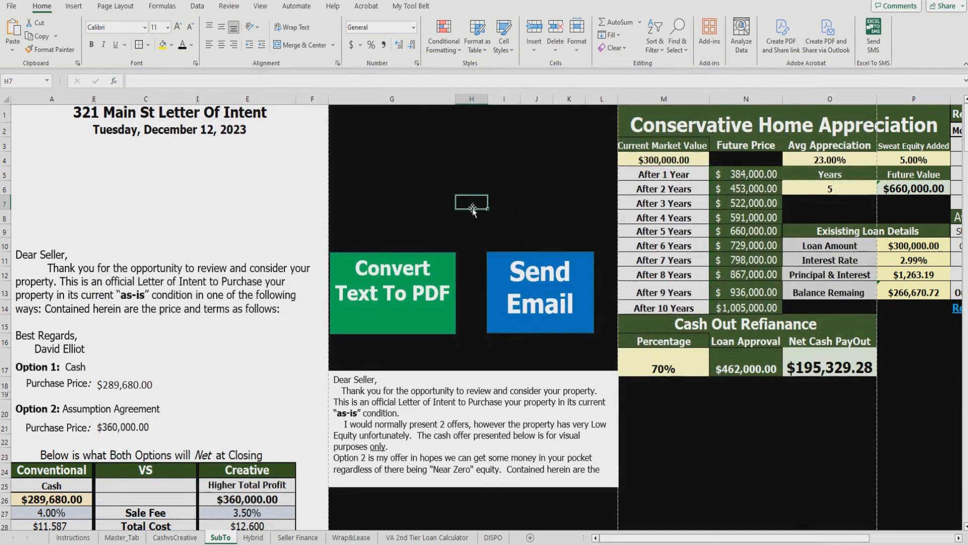
click(126, 537)
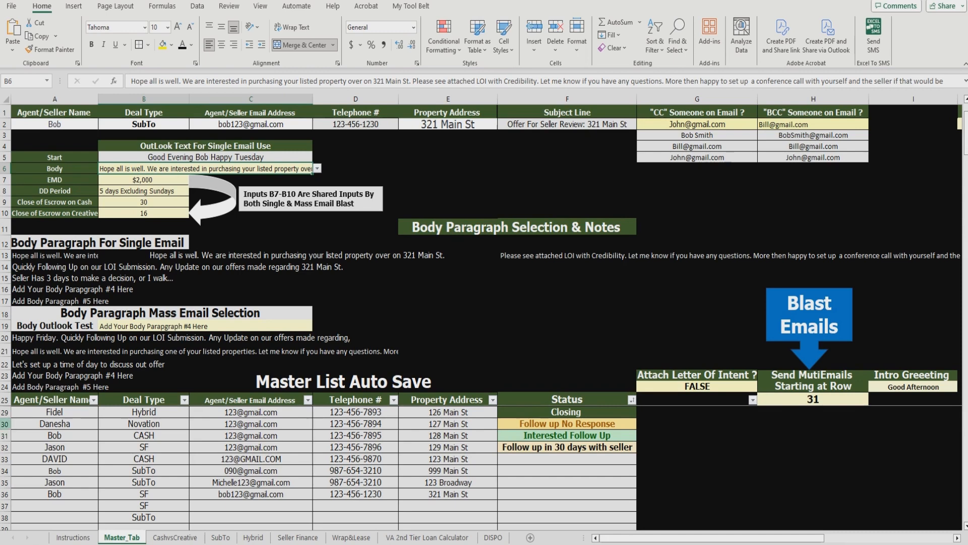
Step: Delete the stray SF and SubTo entries in B37:B38 below the master list
click(5, 424)
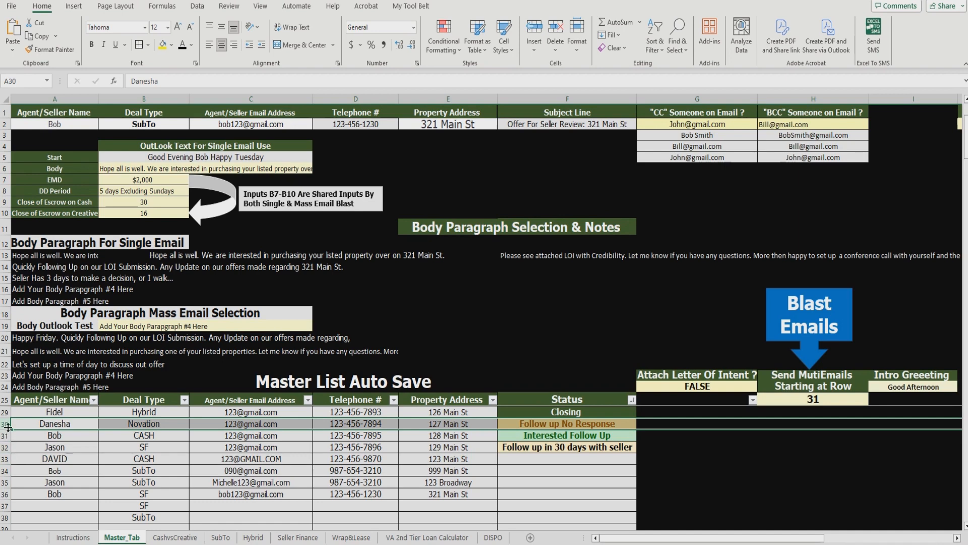
click(62, 437)
click(71, 425)
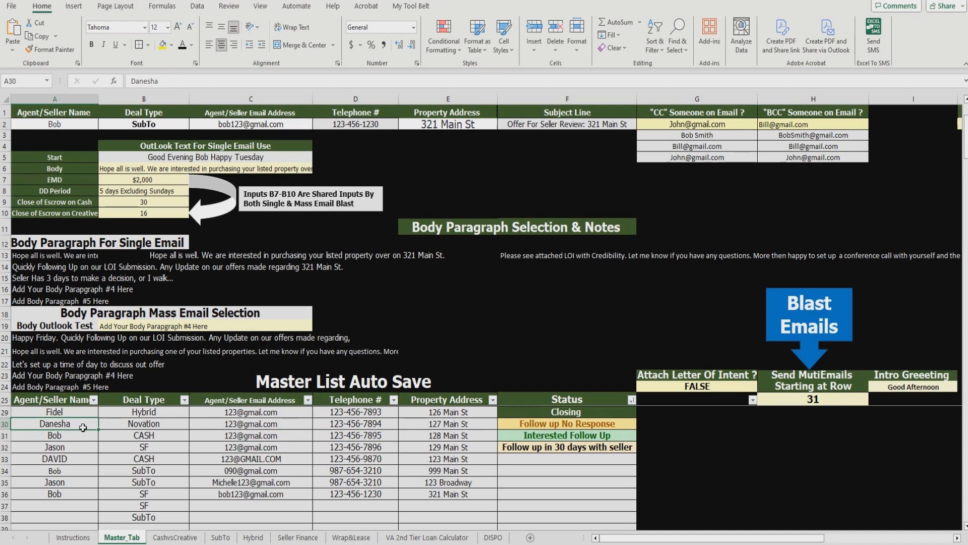
click(70, 494)
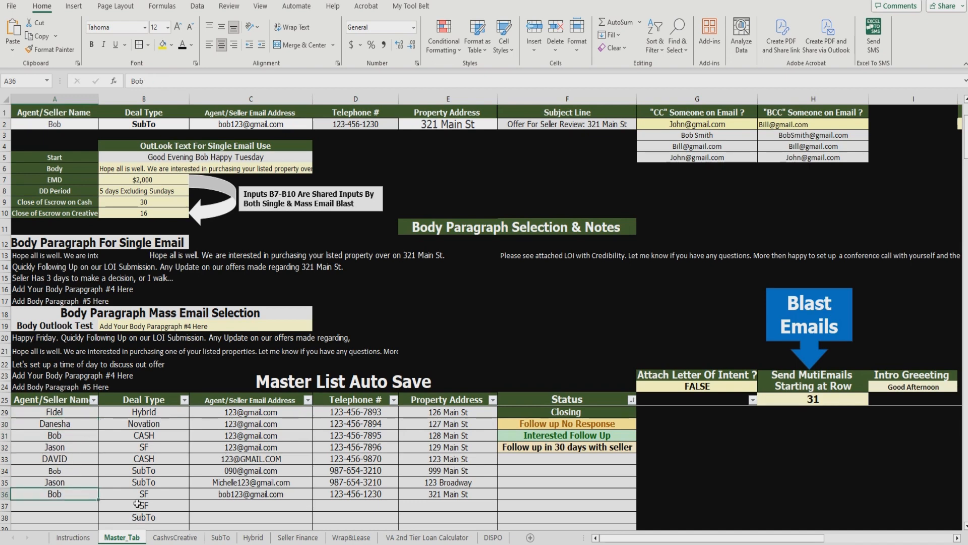
drag(137, 504, 137, 517)
key(Delete)
Step: Select the master list entries A30:F36
click(86, 509)
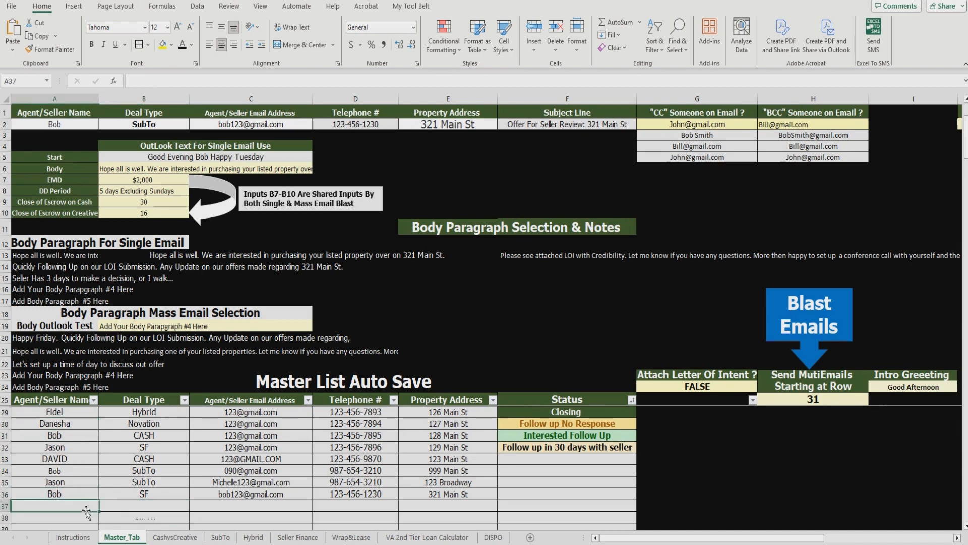
click(46, 424)
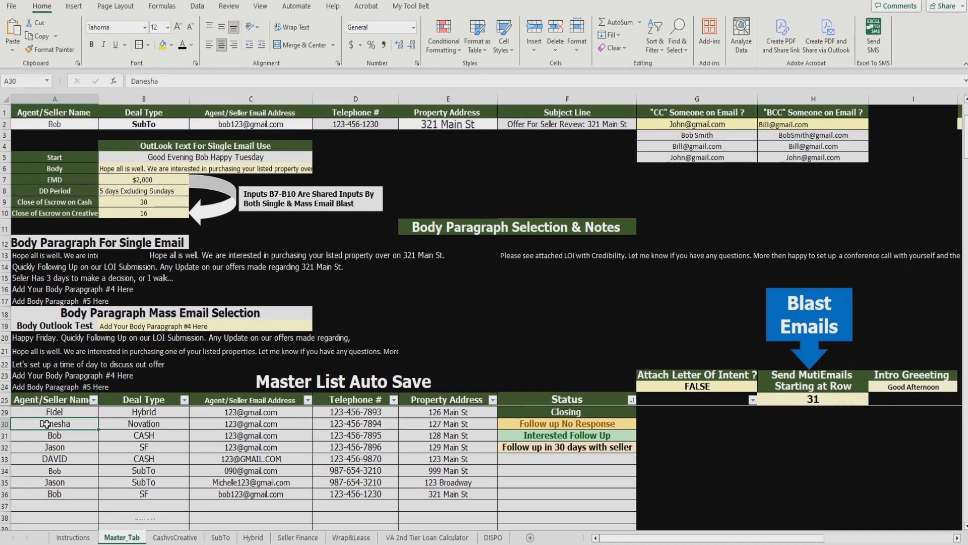
click(46, 494)
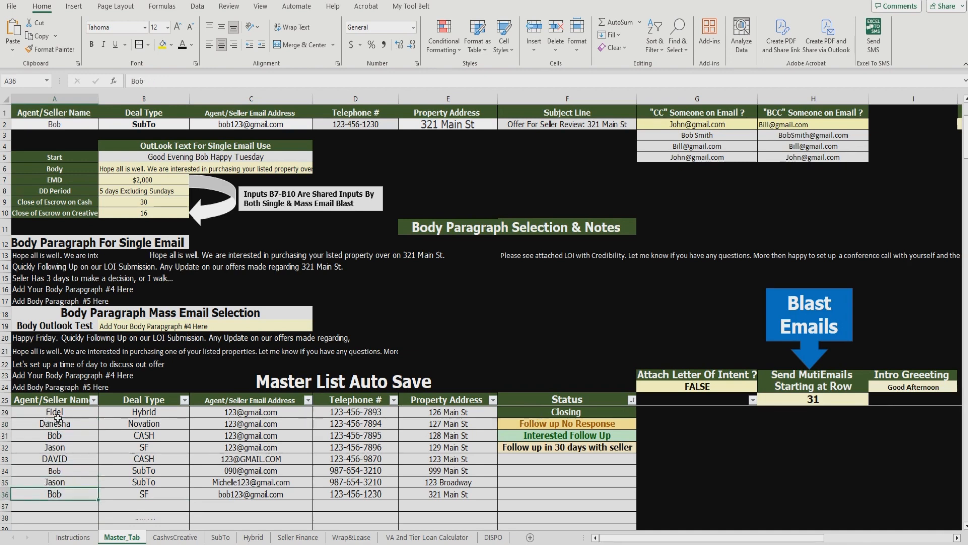
drag(47, 427, 560, 501)
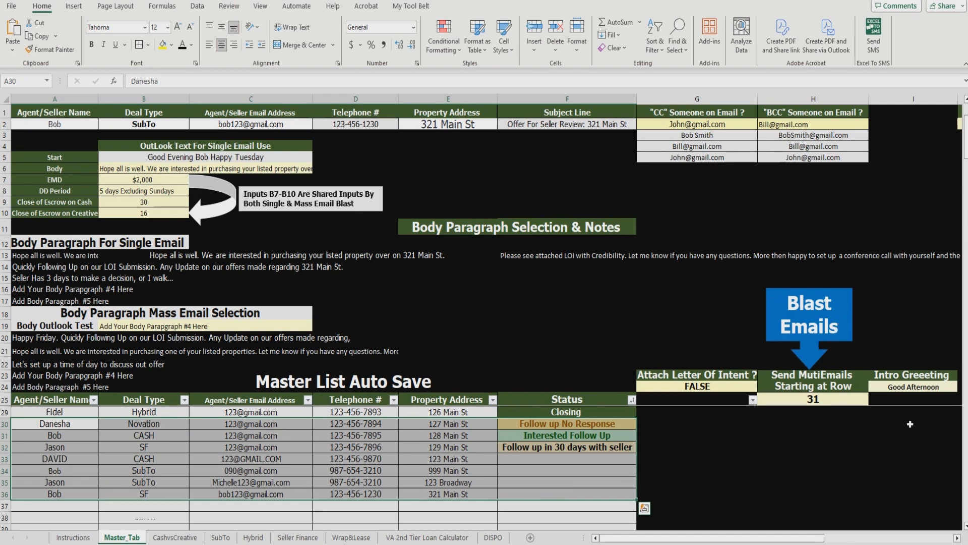
Step: Set Body Outlook Test B19 to the 'Hope all is well… one of your listed properties' paragraph
click(283, 326)
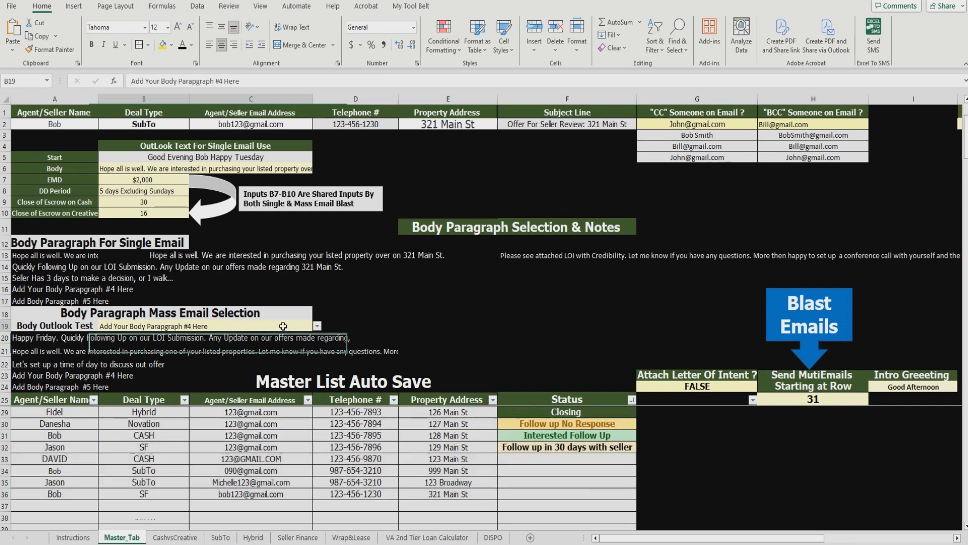
click(317, 326)
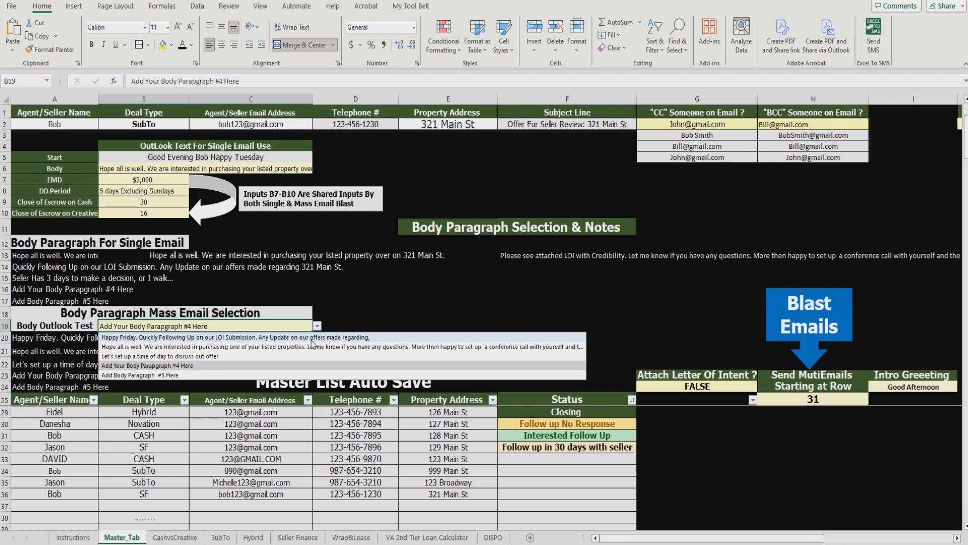
click(312, 338)
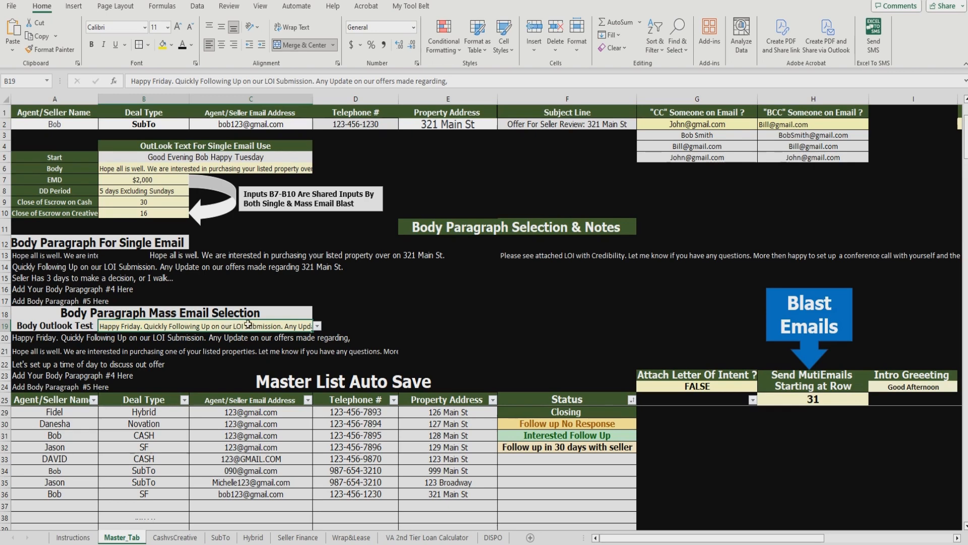
click(317, 326)
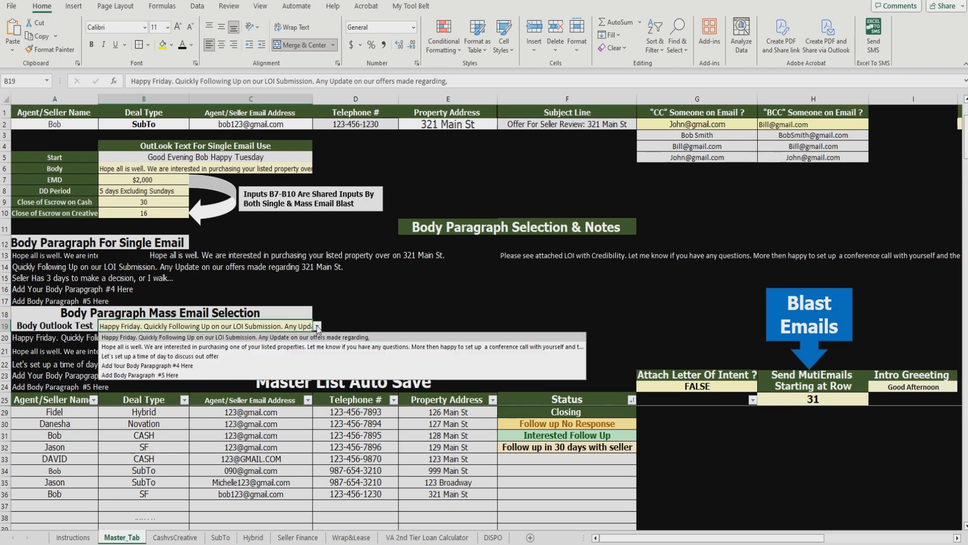
click(298, 348)
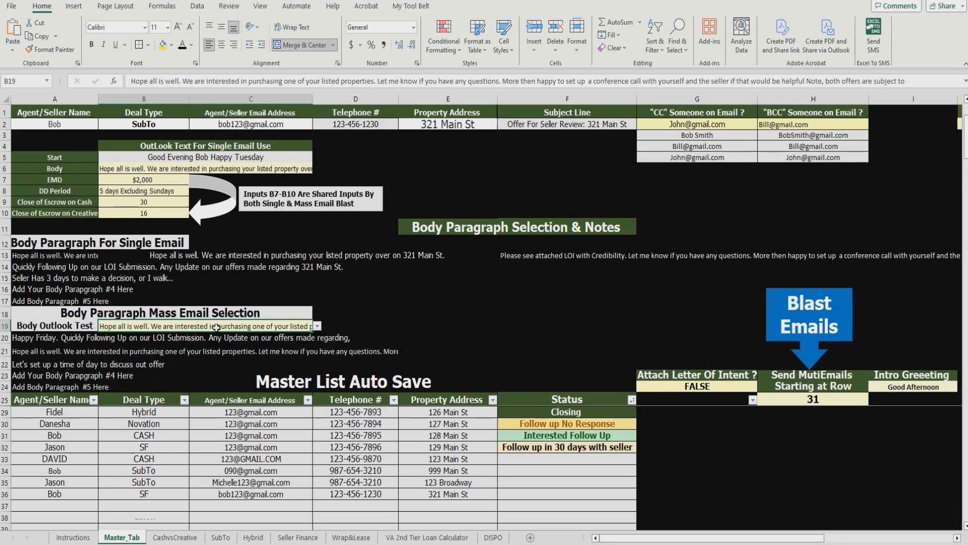
Step: Read the full paragraph in cell A21 without changing it
click(18, 351)
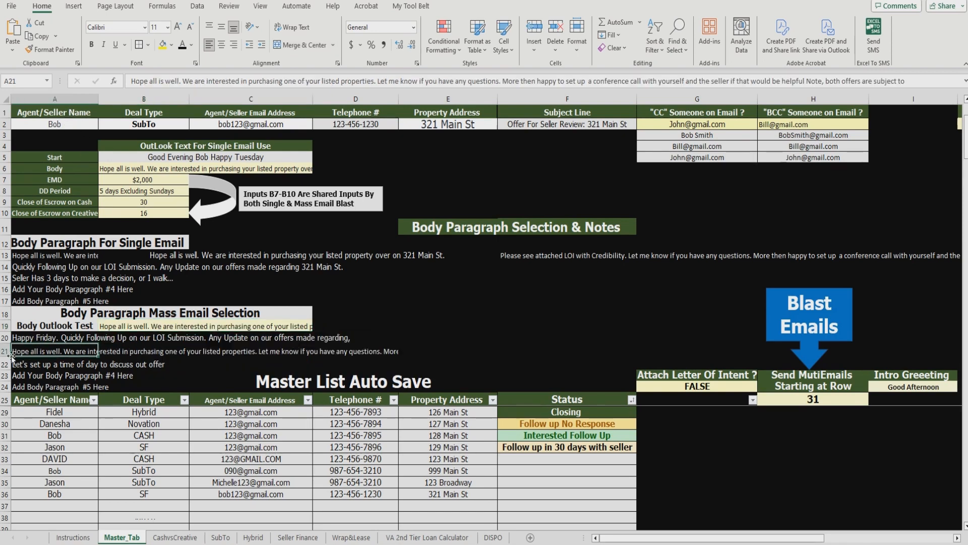
double_click(23, 353)
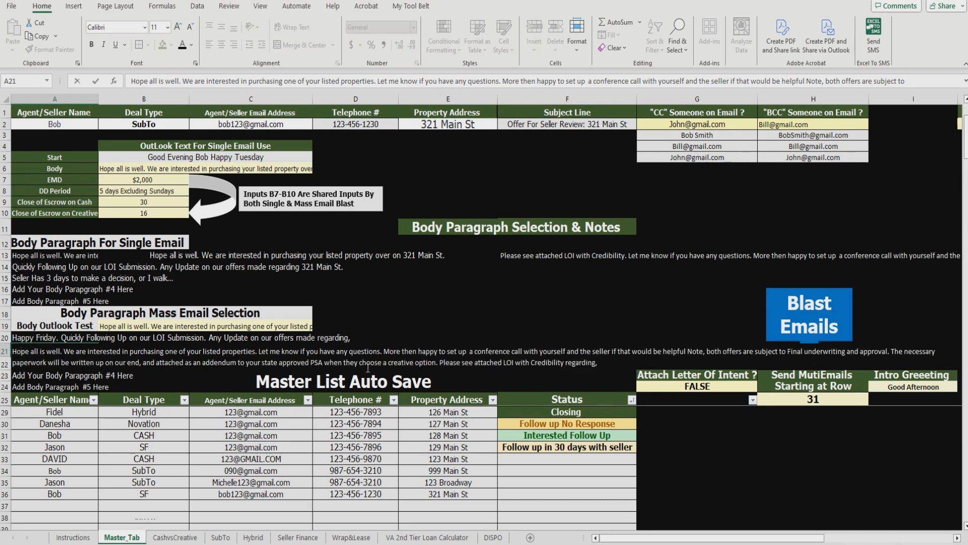
drag(598, 362, 13, 355)
click(411, 317)
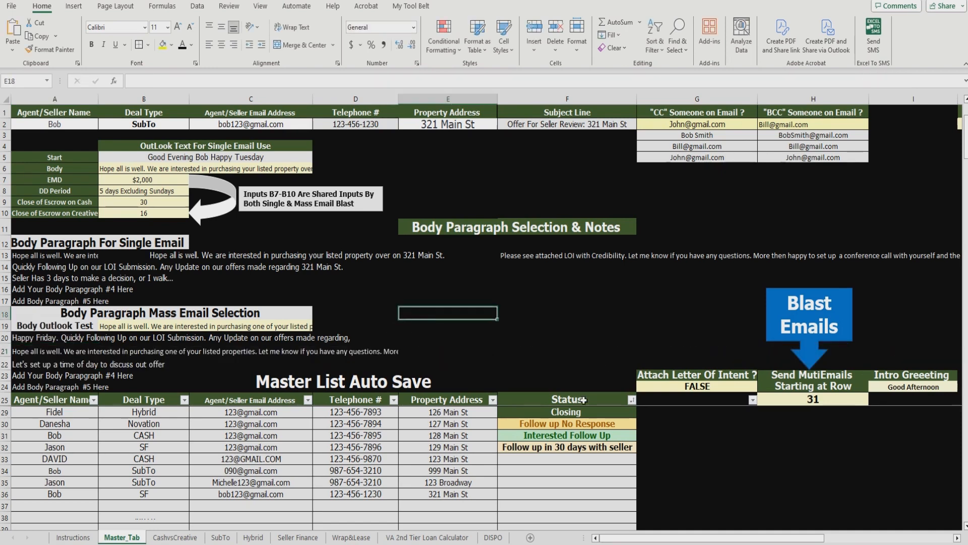
Step: Set the blast's starting row to 30 and select master list rows 30–36
click(850, 398)
text(30)
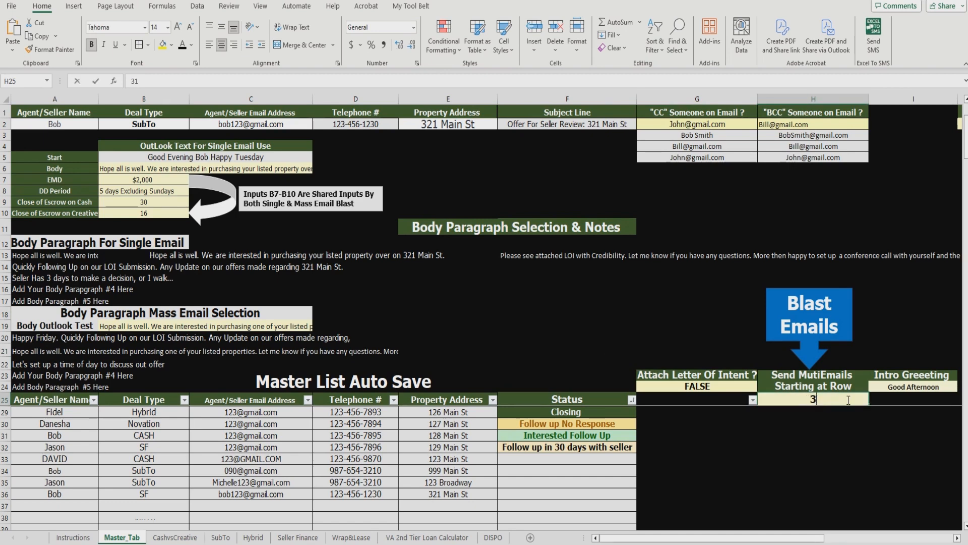
click(695, 324)
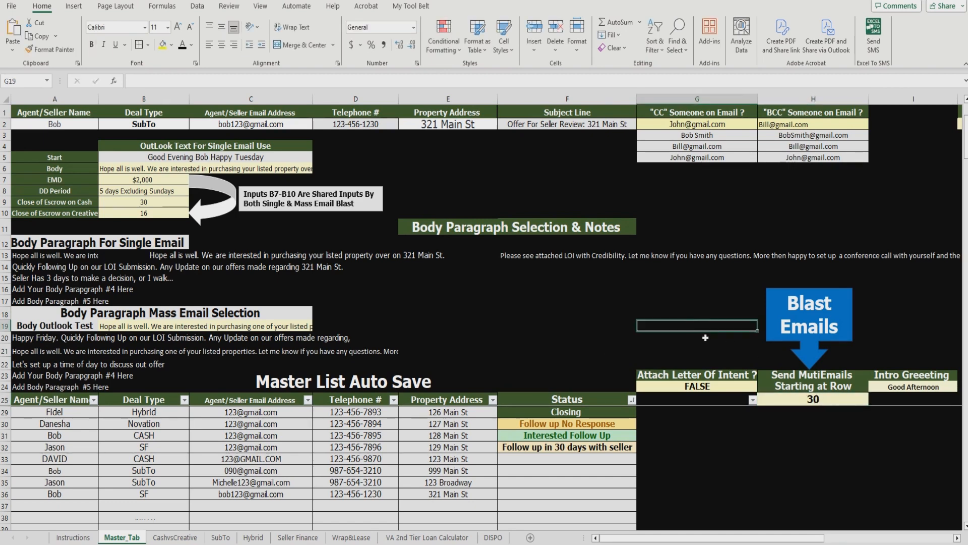
click(794, 397)
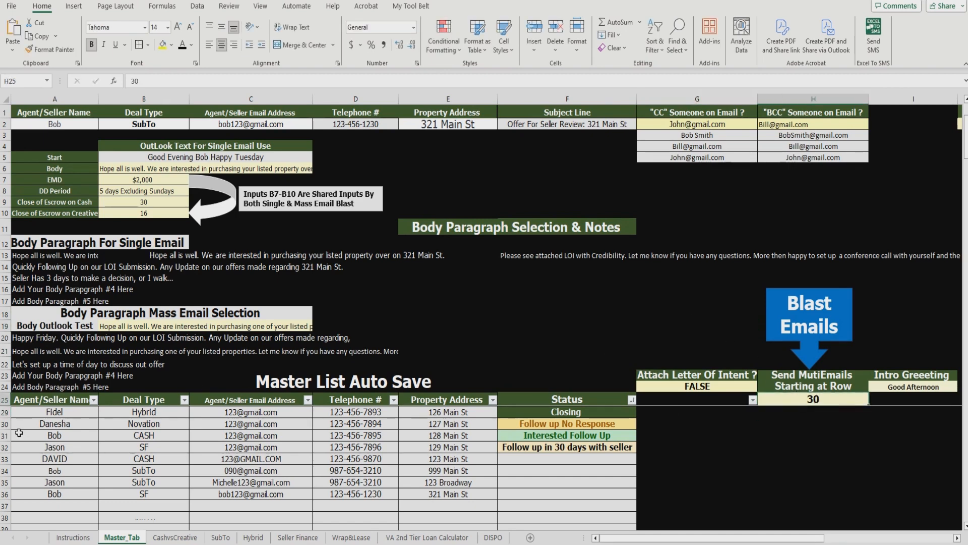
click(6, 424)
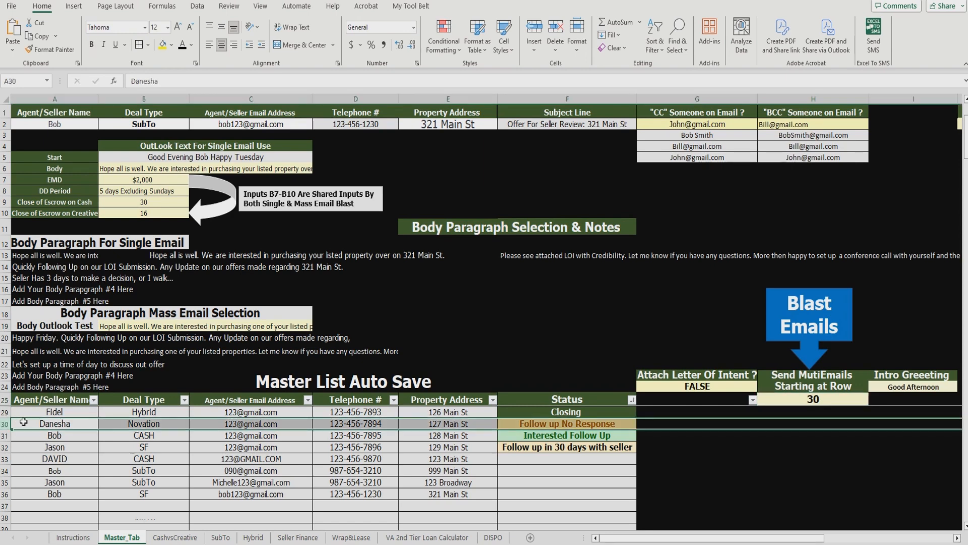
drag(25, 422, 429, 491)
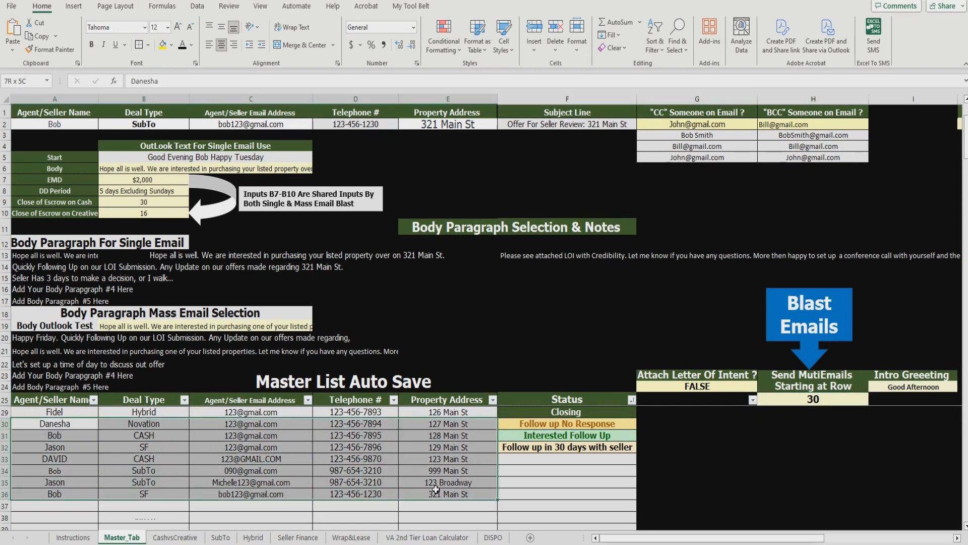
drag(818, 538, 859, 539)
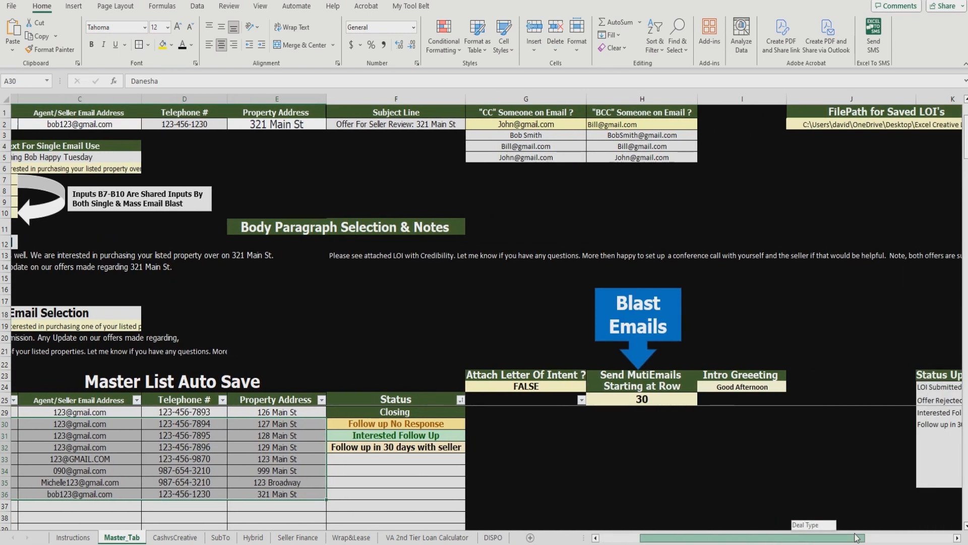
Step: Set Intro Greeting to Good Evening and Attach Letter Of Intent to TRUE
click(780, 389)
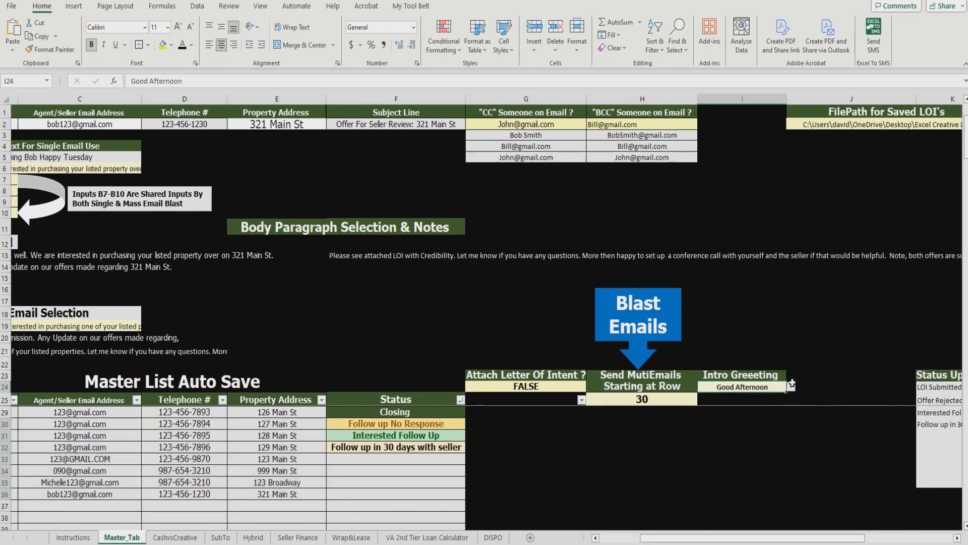
click(790, 386)
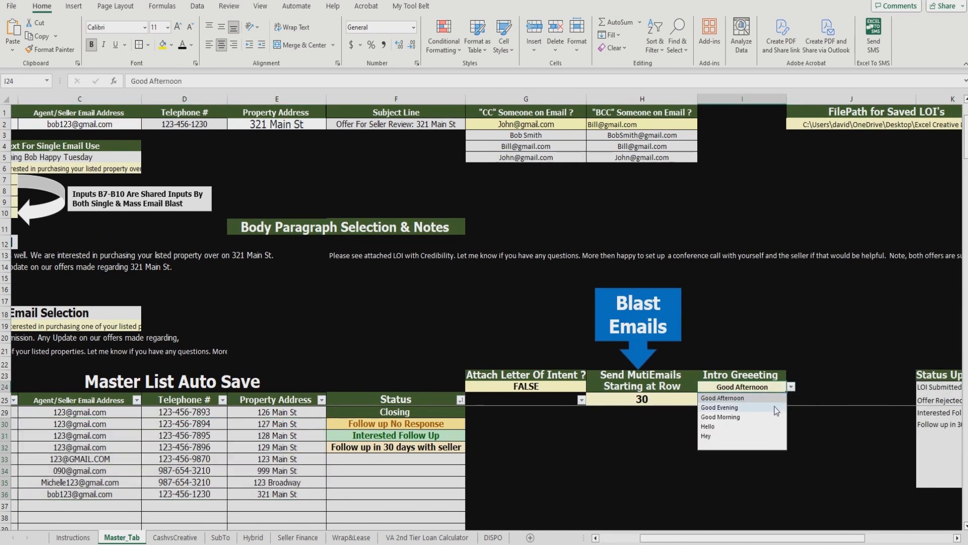
click(720, 407)
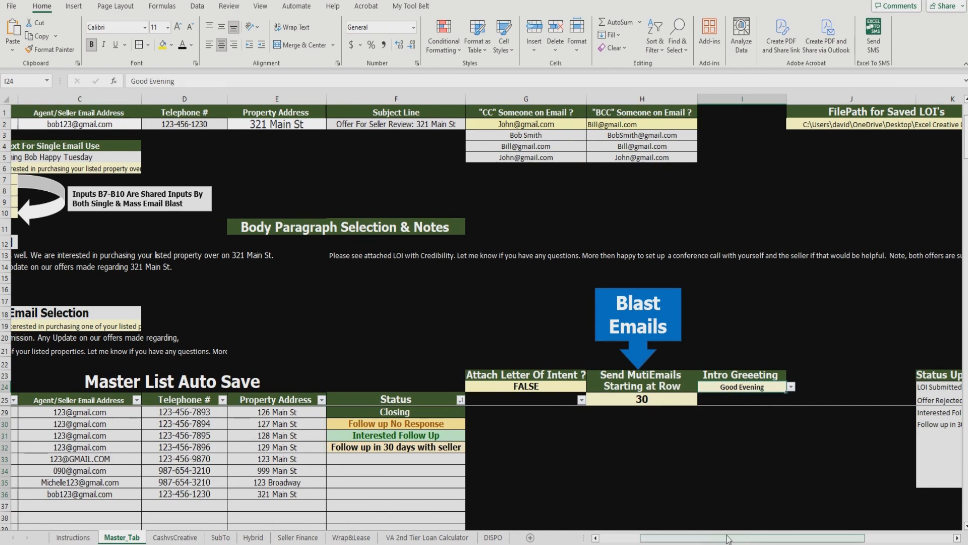
scroll(747, 469, left, 2)
click(713, 388)
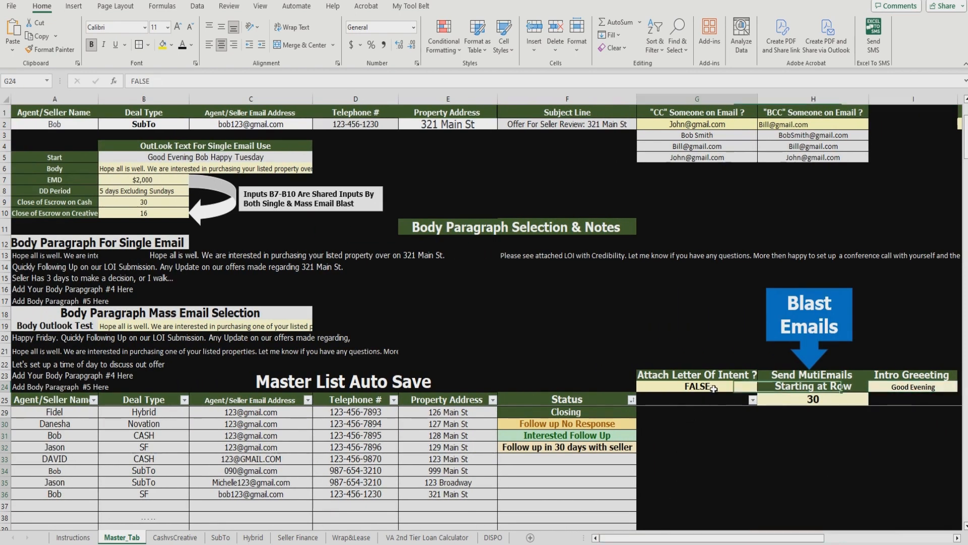
text(Tru)
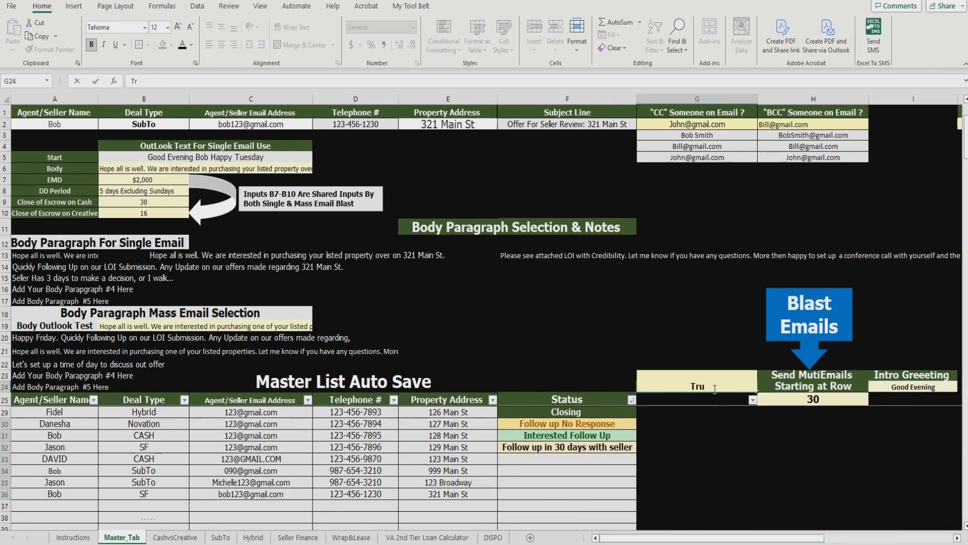
text(e)
click(706, 339)
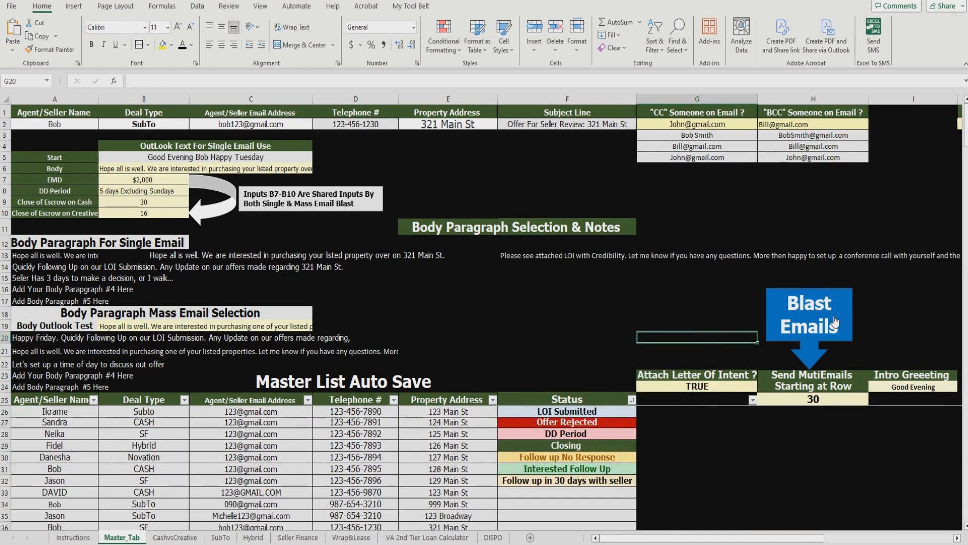
Step: Step through master list rows 30–36, check the 127 Main St address, and bring up the LOI folder
scroll(202, 418, down, 1)
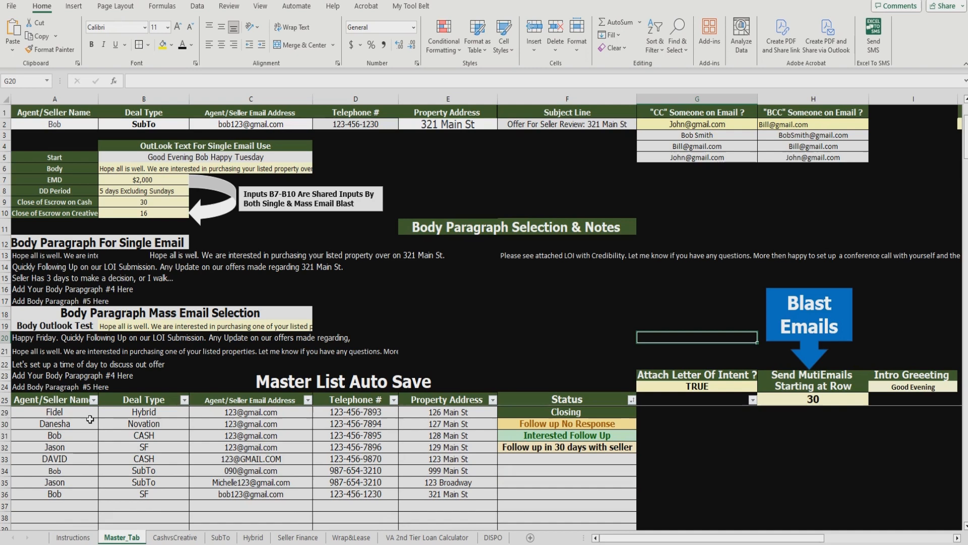
click(39, 425)
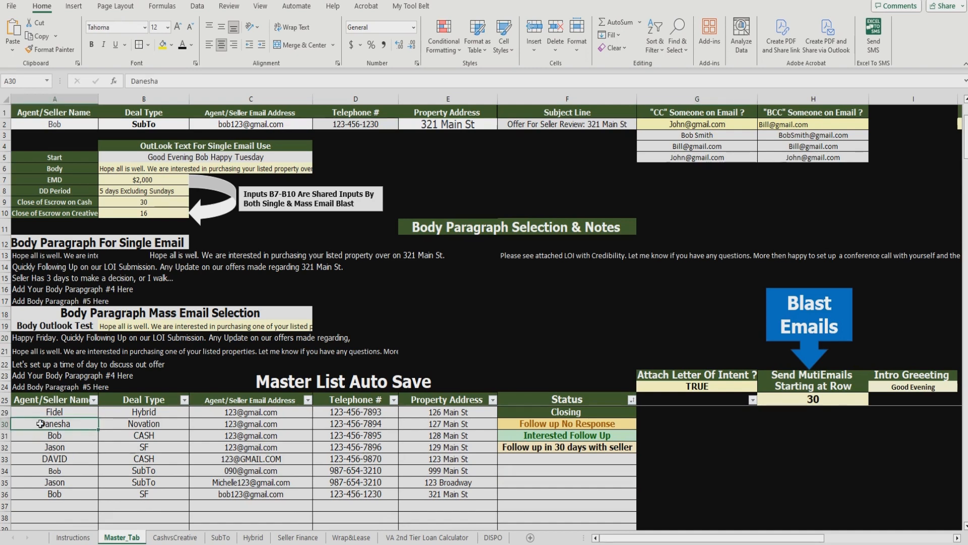
key(Down)
key(Down)
key(Down)
key(Down)
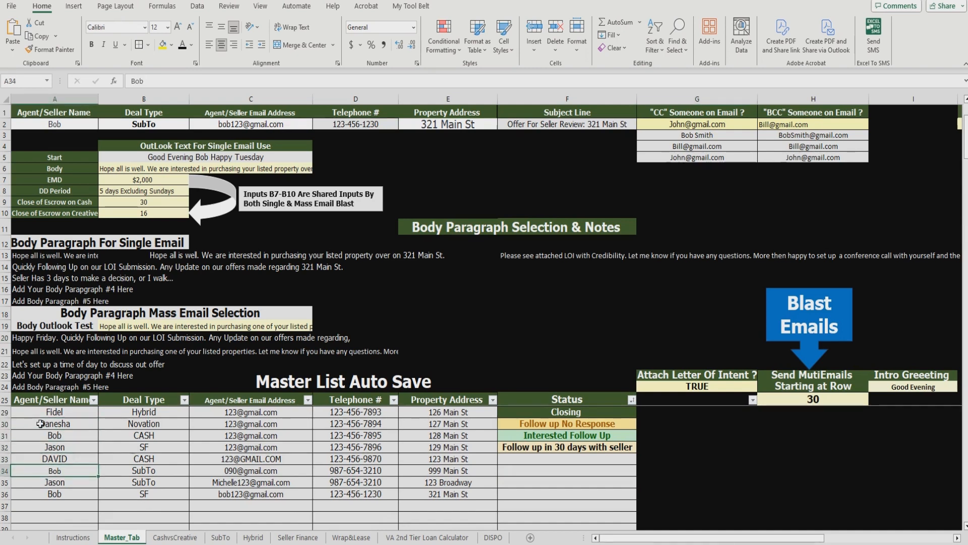
key(Down)
key(Down)
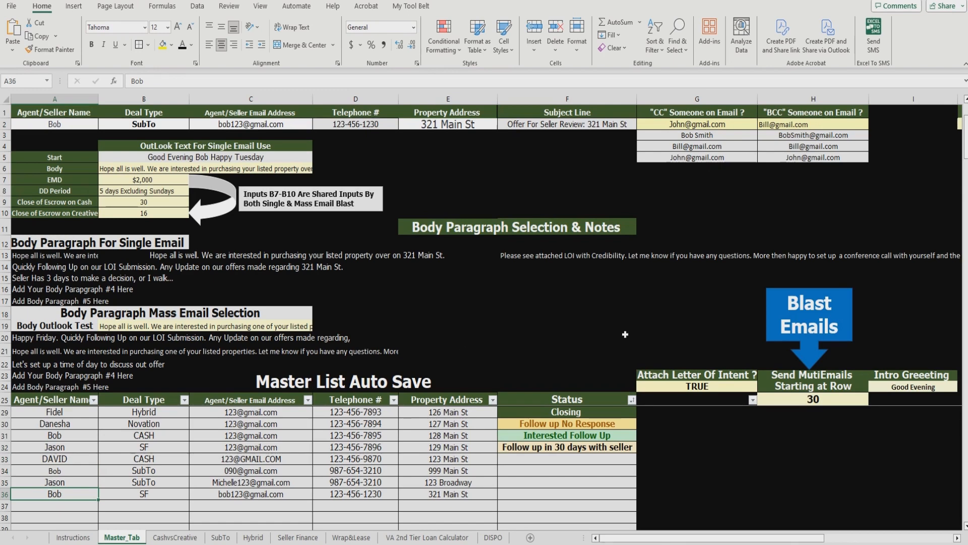
click(625, 334)
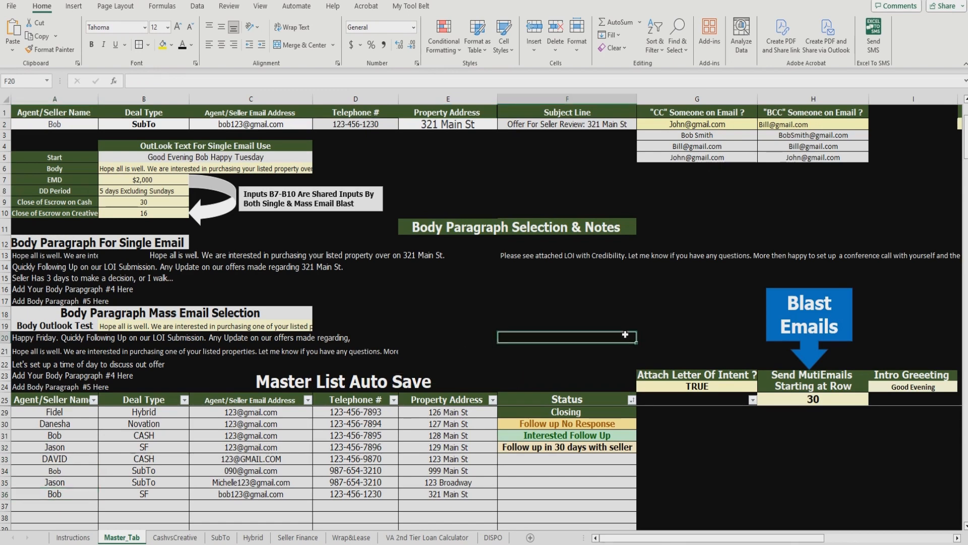
click(469, 424)
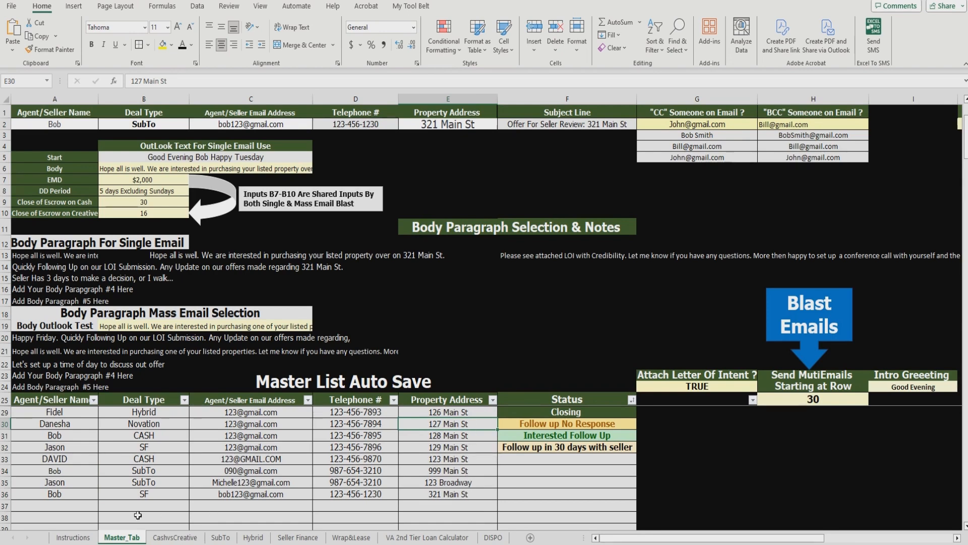
click(84, 544)
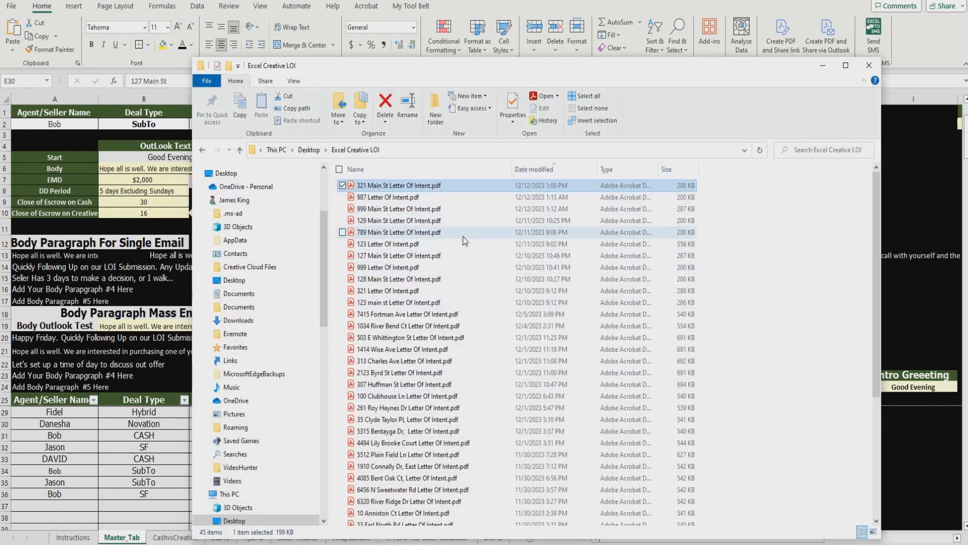
Step: Minimize the Excel Creative LOI folder window to reveal Excel's Master_Tab sheet
click(825, 69)
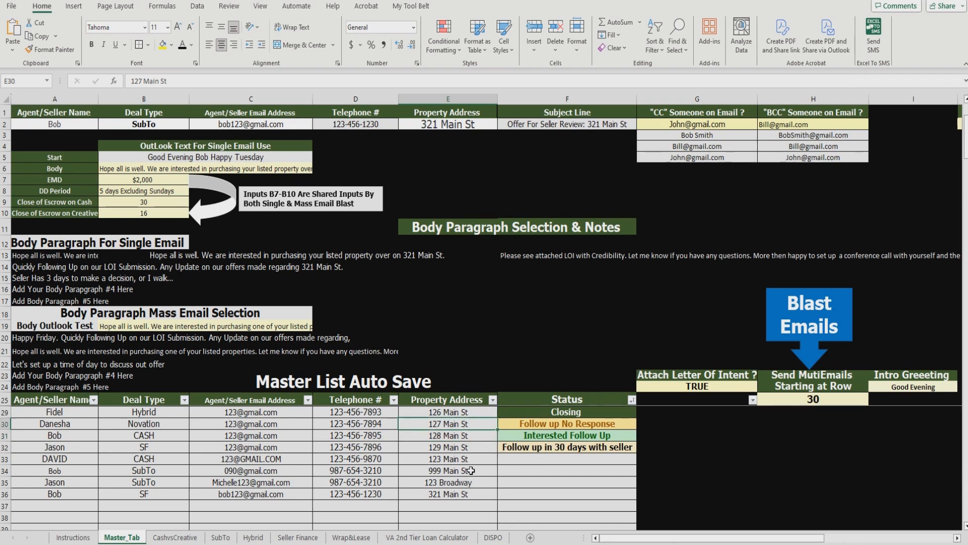
Step: Run Blast Emails to create Offer to seller drafts with their LOI PDFs attached
click(670, 315)
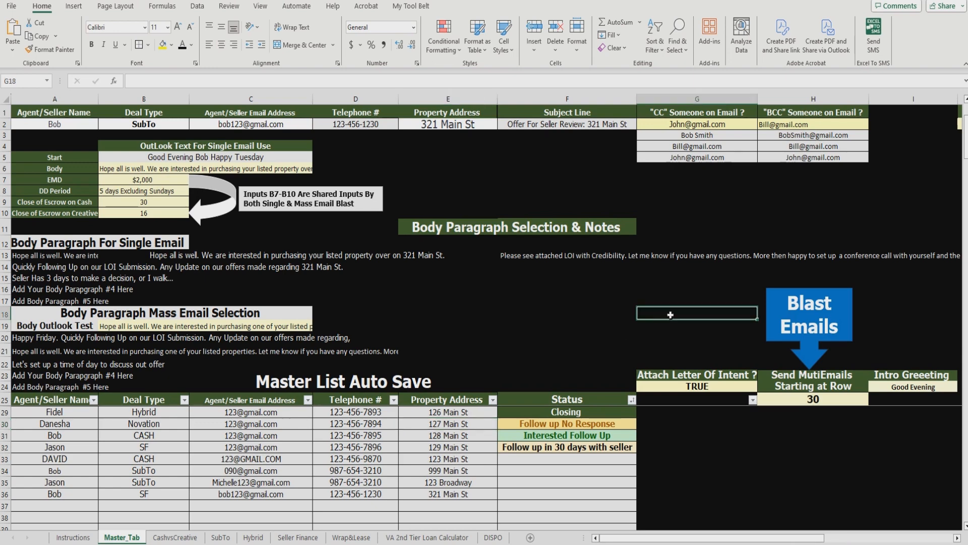
click(882, 315)
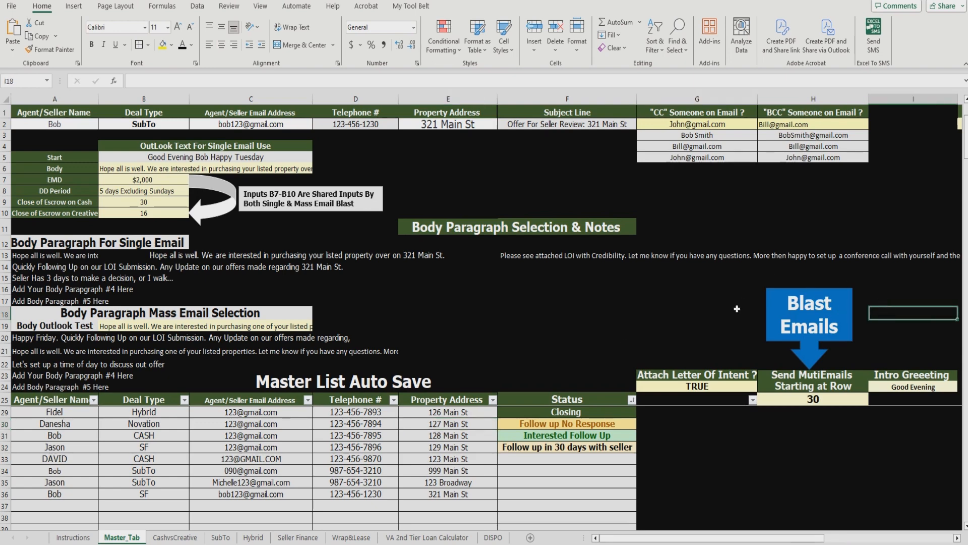
click(798, 323)
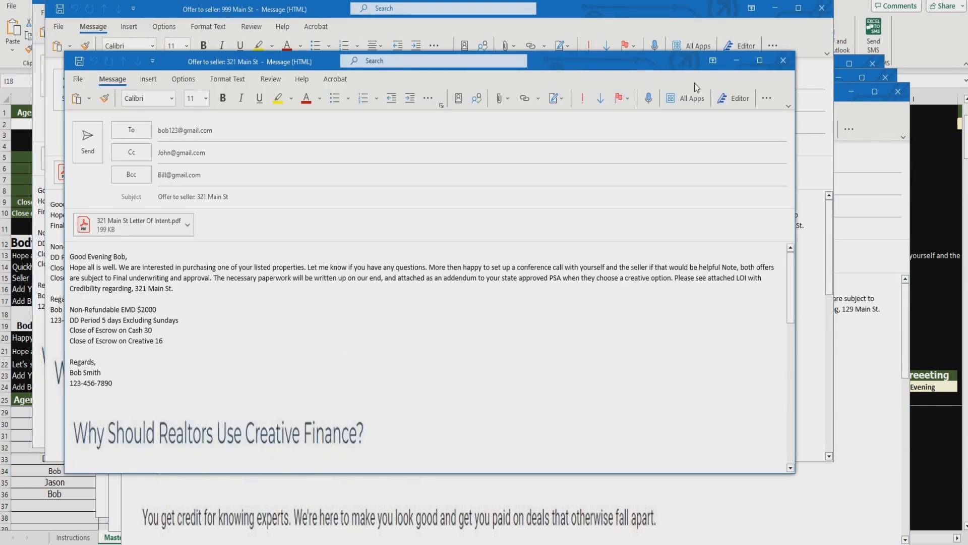
Step: Minimize the generated Offer to seller message windows, from 321 Main St through 127 Main St
drag(656, 71, 720, 74)
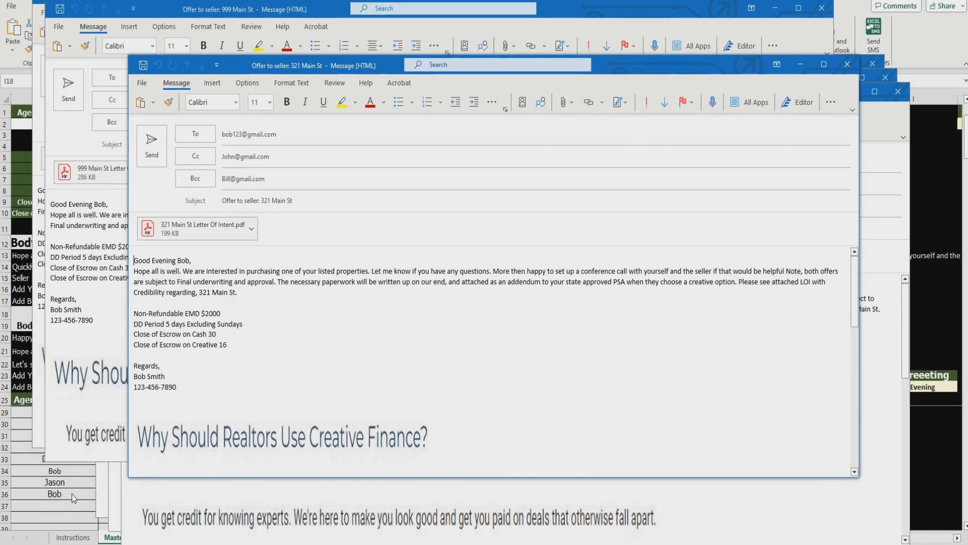
click(775, 10)
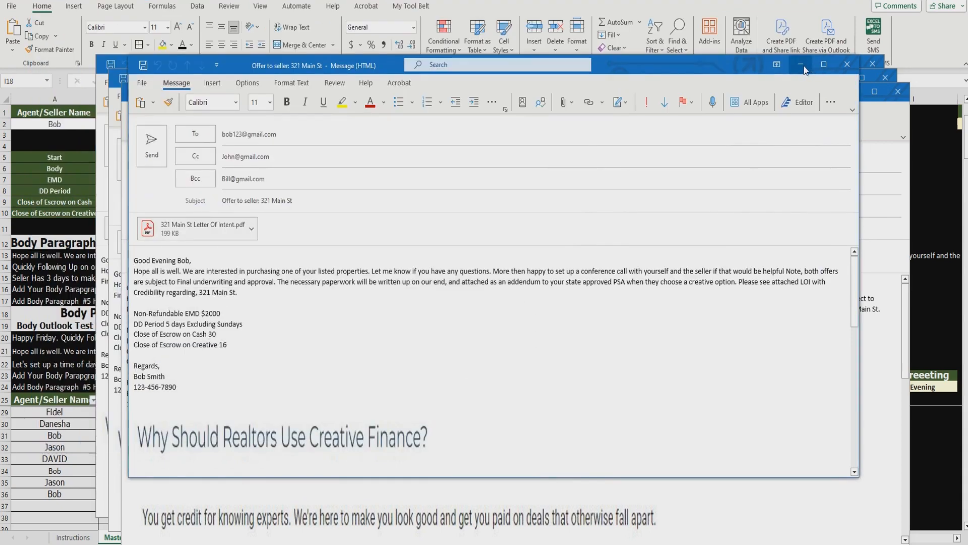
click(804, 66)
click(856, 89)
click(839, 78)
click(825, 65)
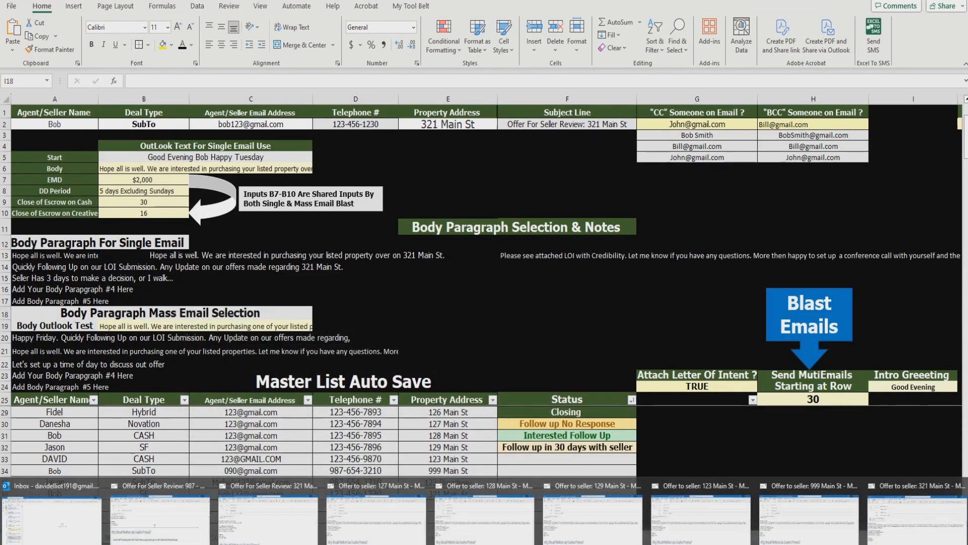
mouse_move(703, 522)
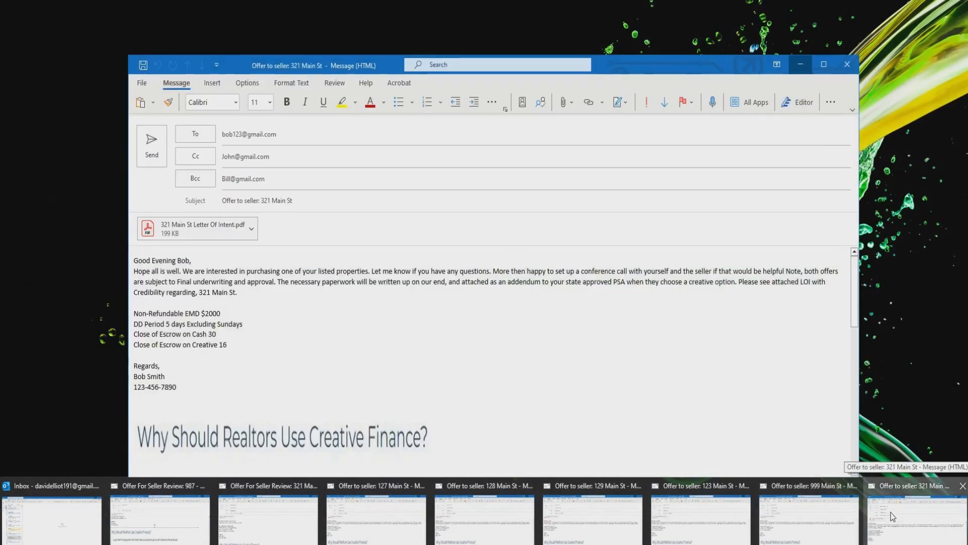
click(890, 512)
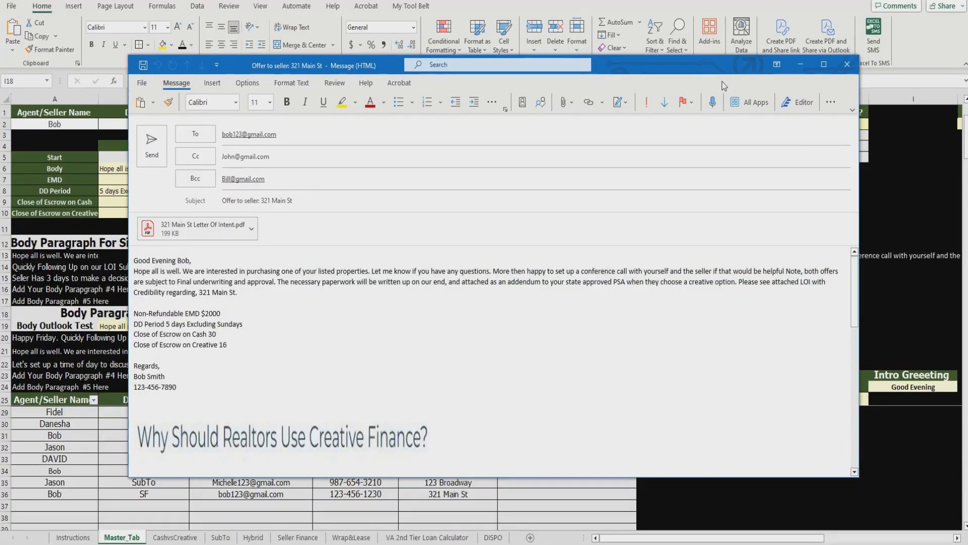
drag(724, 68, 668, 523)
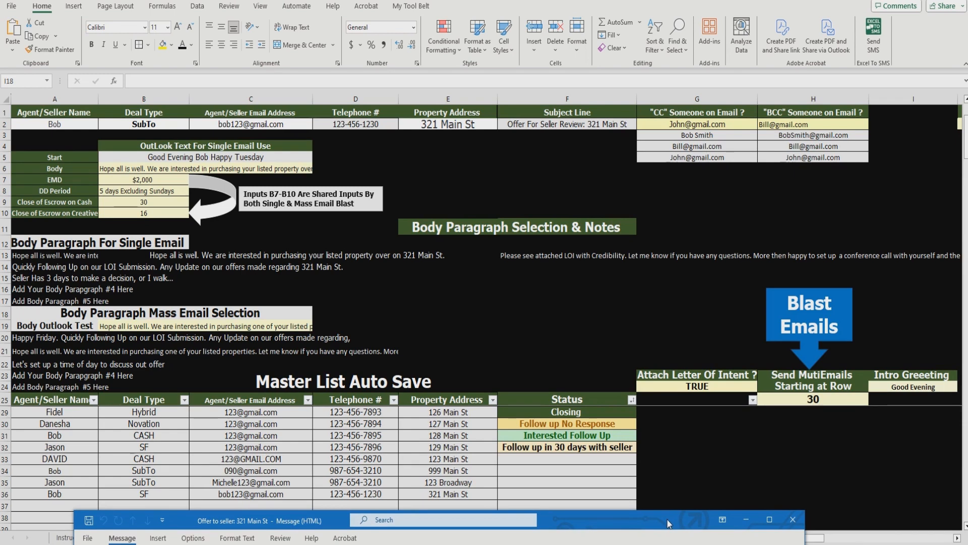
drag(668, 524, 758, 59)
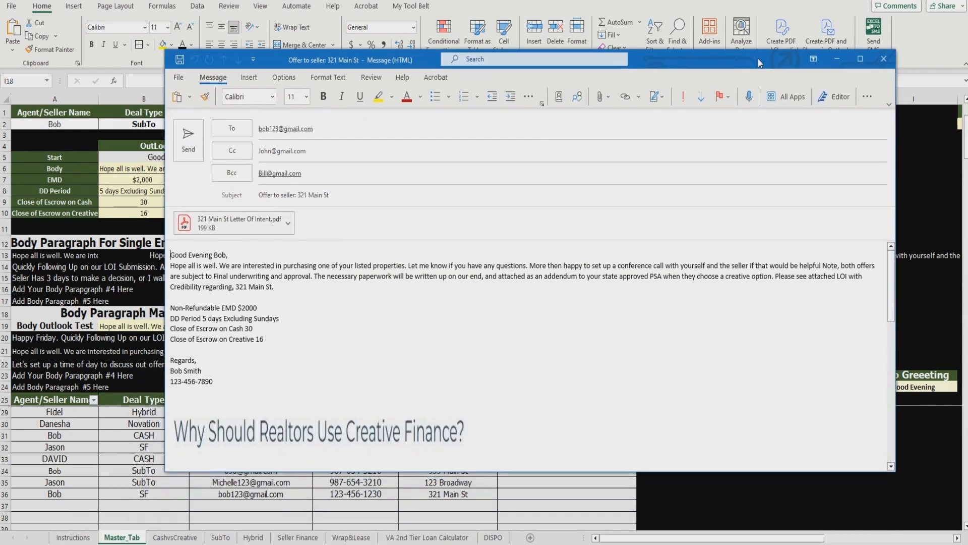
click(280, 127)
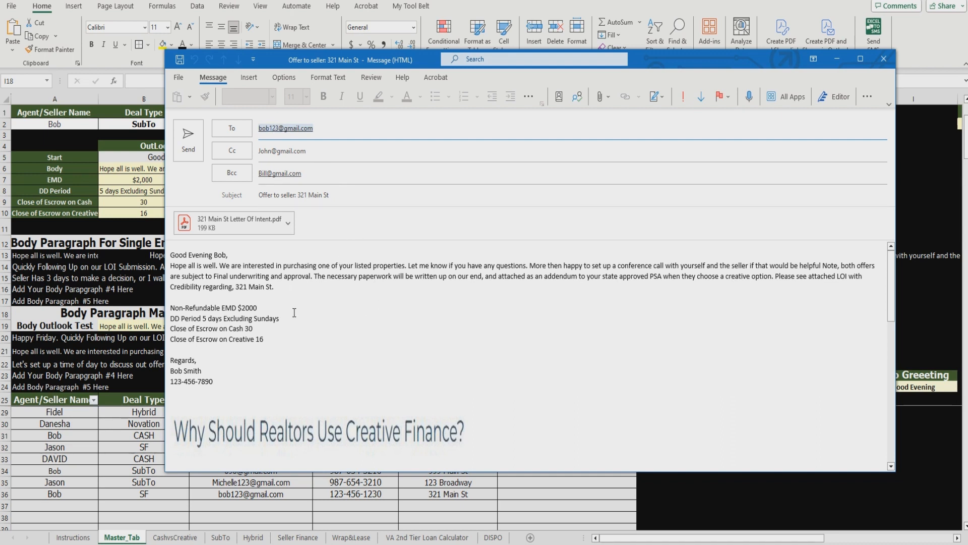
drag(284, 289, 172, 270)
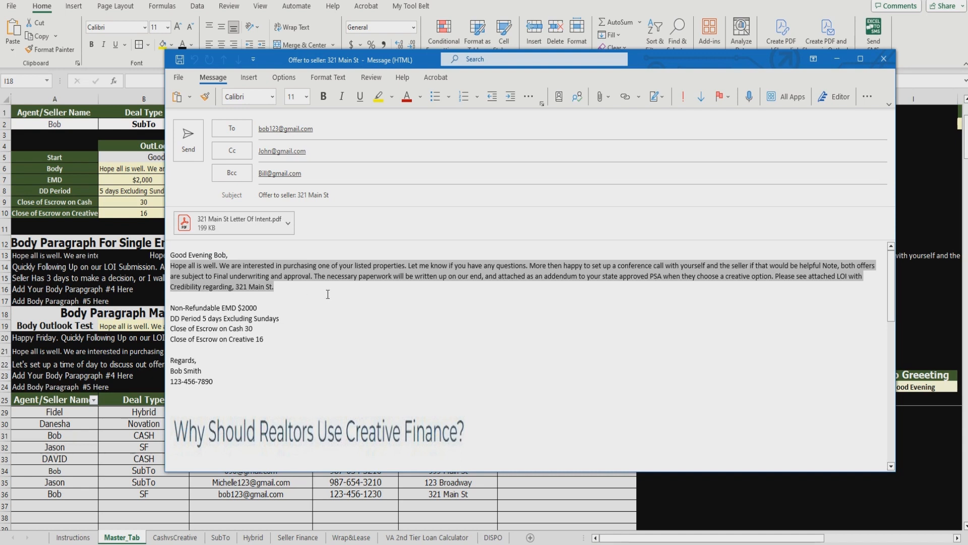
click(319, 278)
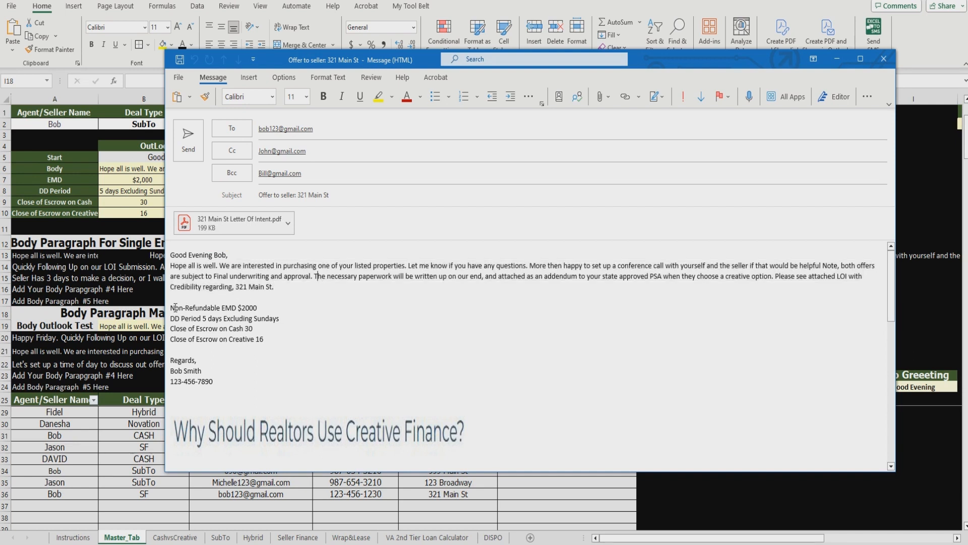
drag(171, 307, 273, 343)
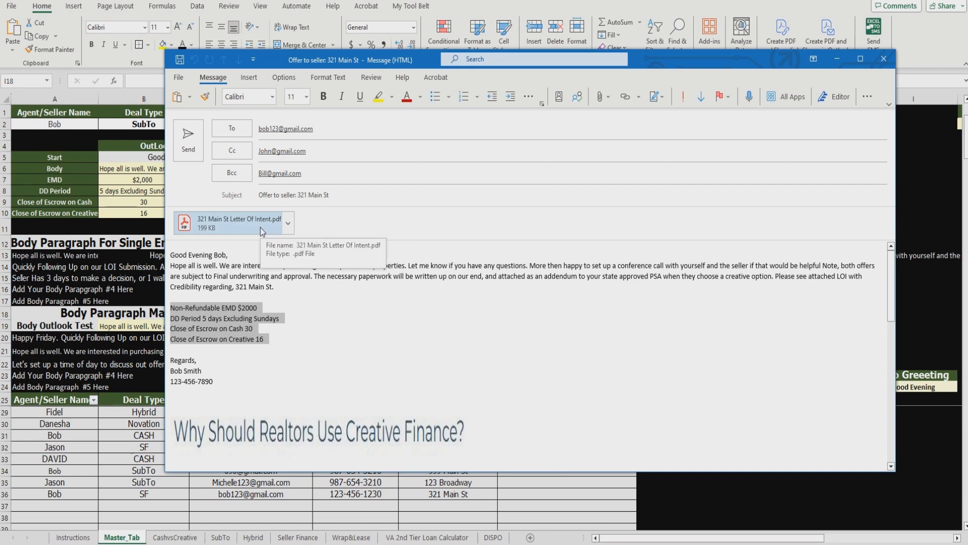
click(834, 57)
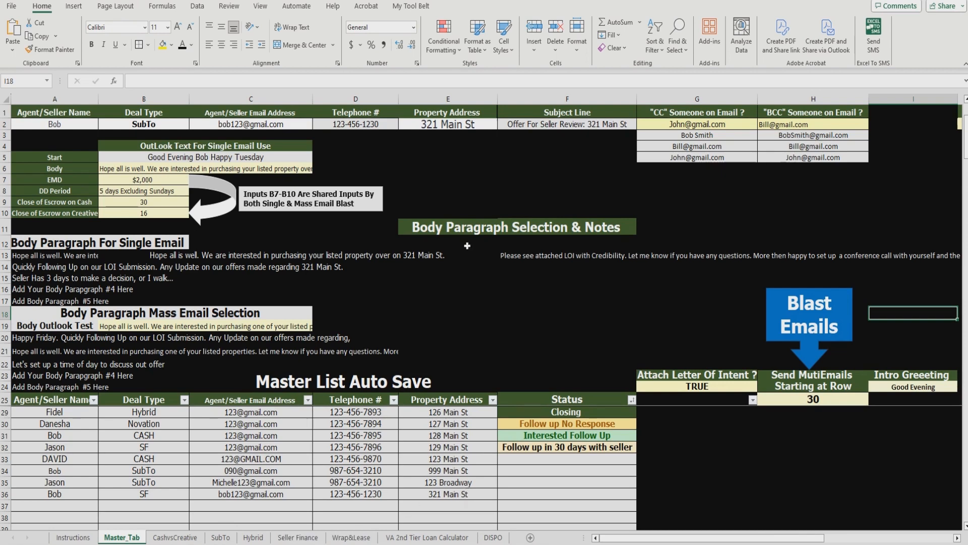
Step: Check the 321 Main St address in E2, then review the CashvsCreative and SubTo sheets, ending on SubTo
click(470, 125)
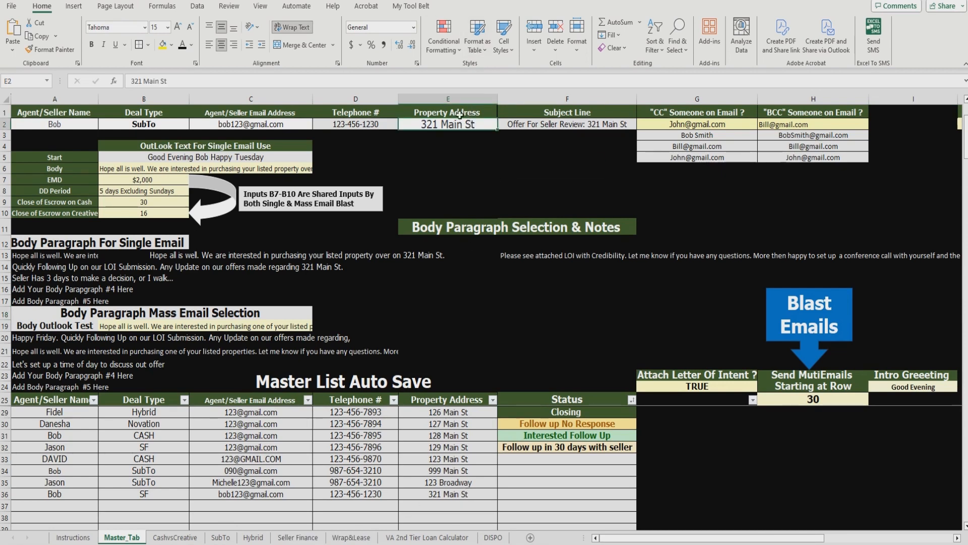
click(225, 539)
click(175, 538)
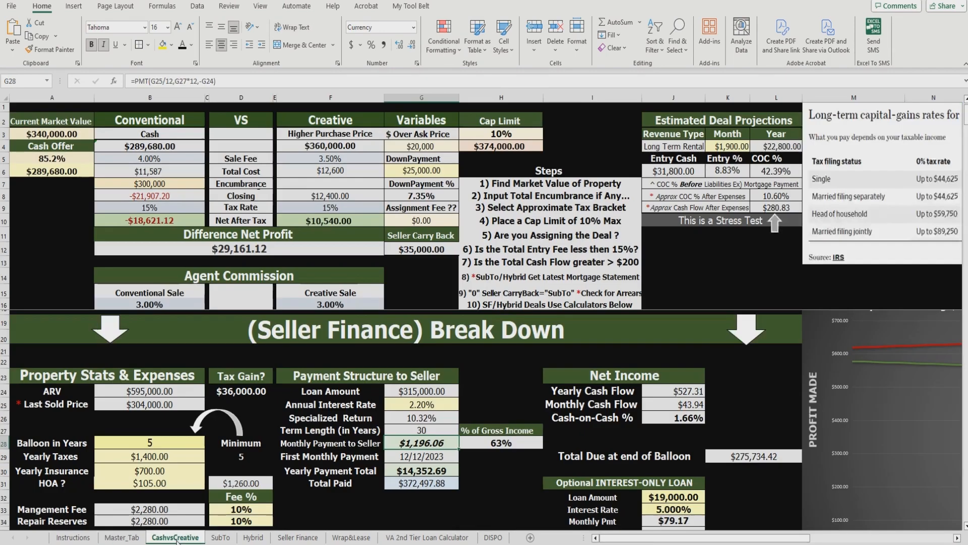
click(224, 539)
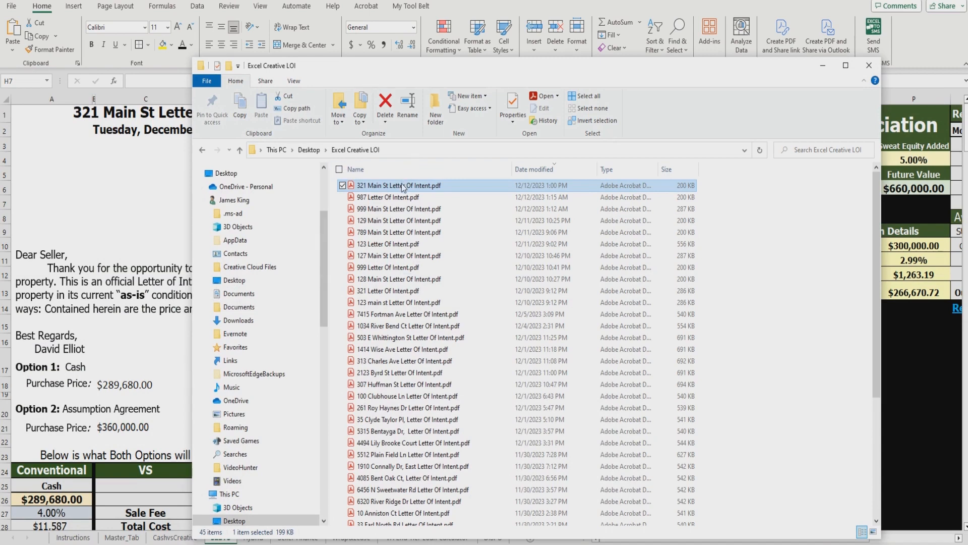
Step: Start renaming the 321 Main St Letter Of Intent PDF, then abandon it and hide the folder
click(403, 186)
key(BackSpace)
click(496, 207)
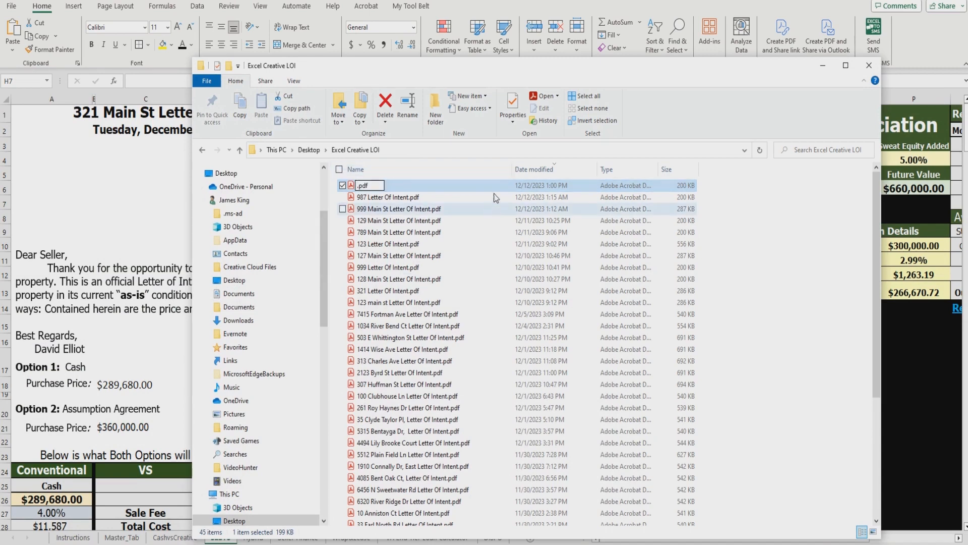
click(822, 65)
Step: Reopen and minimize the Excel Creative LOI folder, then show the Instructions sheet
click(418, 242)
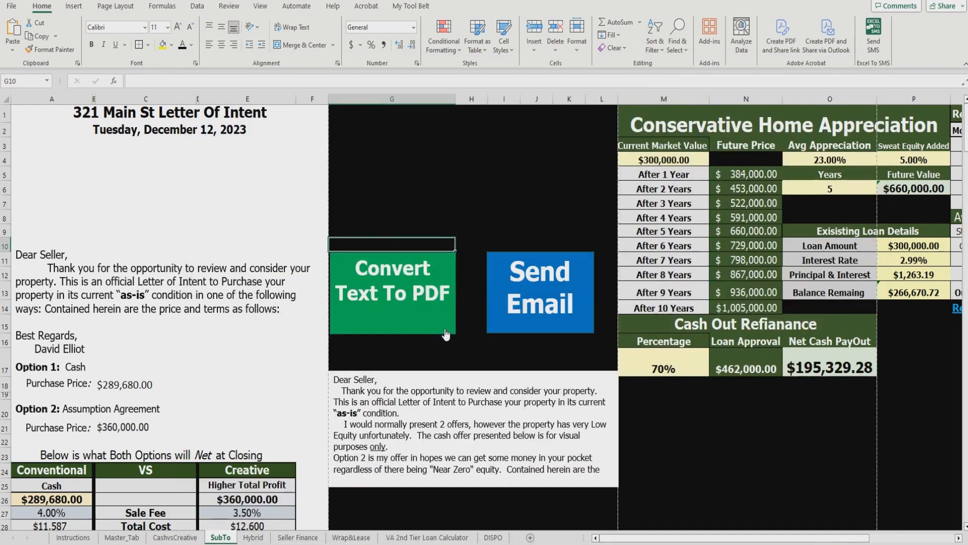
click(146, 544)
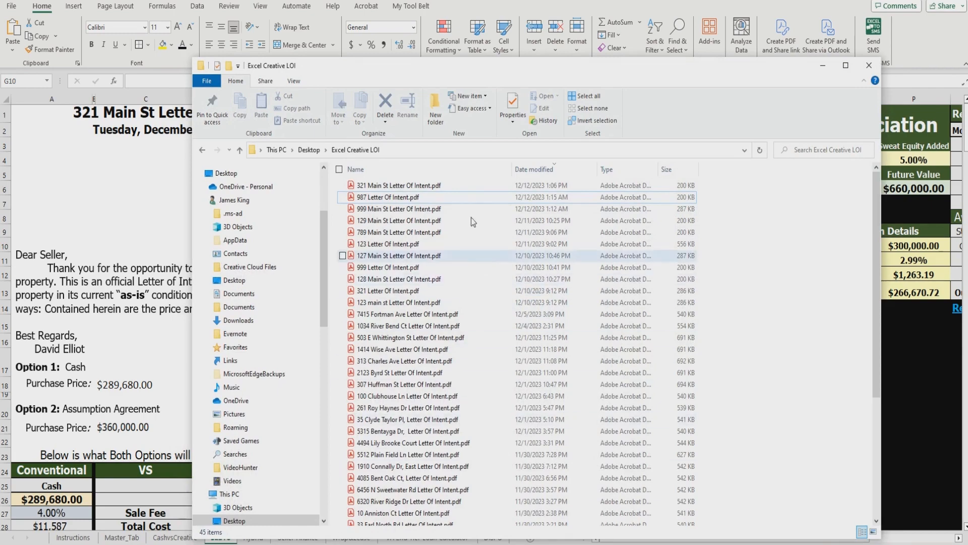
click(824, 69)
click(73, 537)
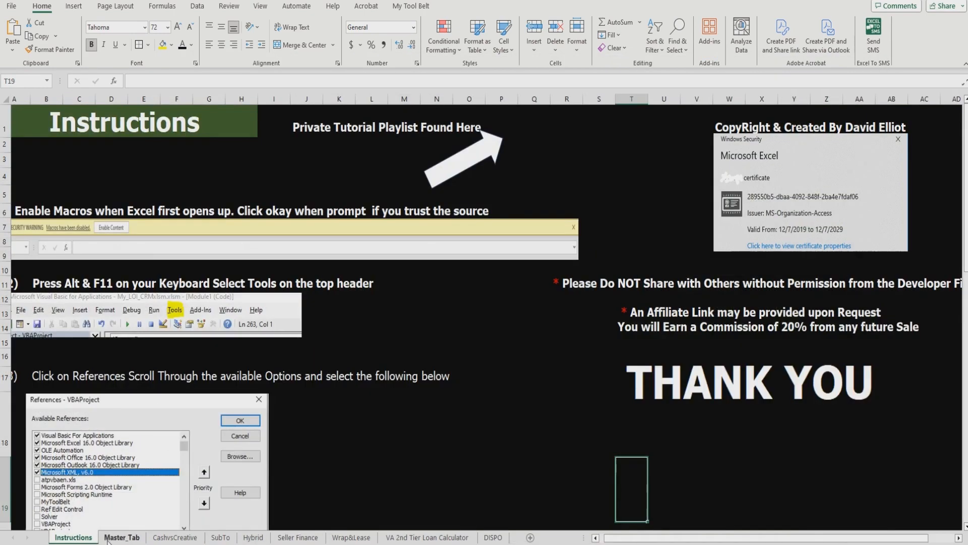
Step: Review the Master_Tab, CashvsCreative and SubTo sheets, then return to Master_Tab
click(113, 538)
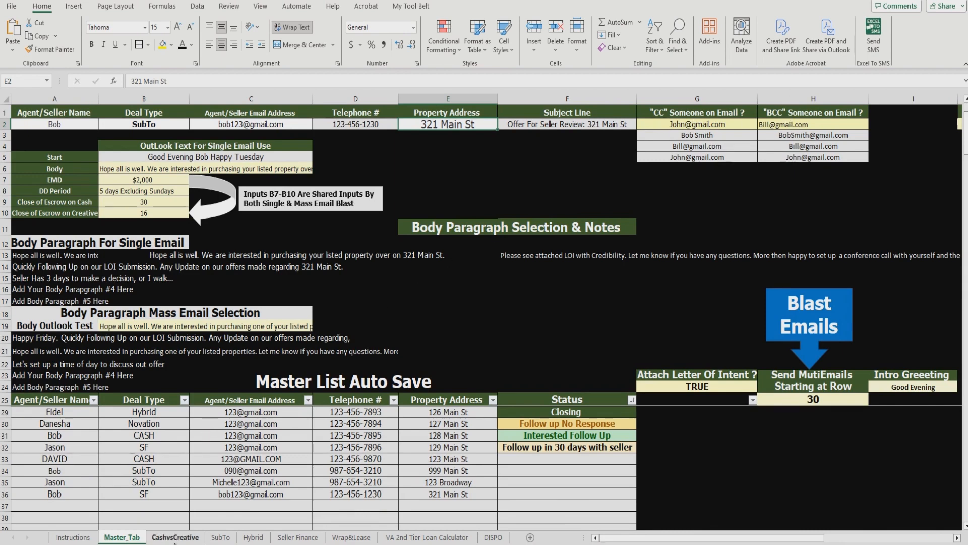
click(175, 537)
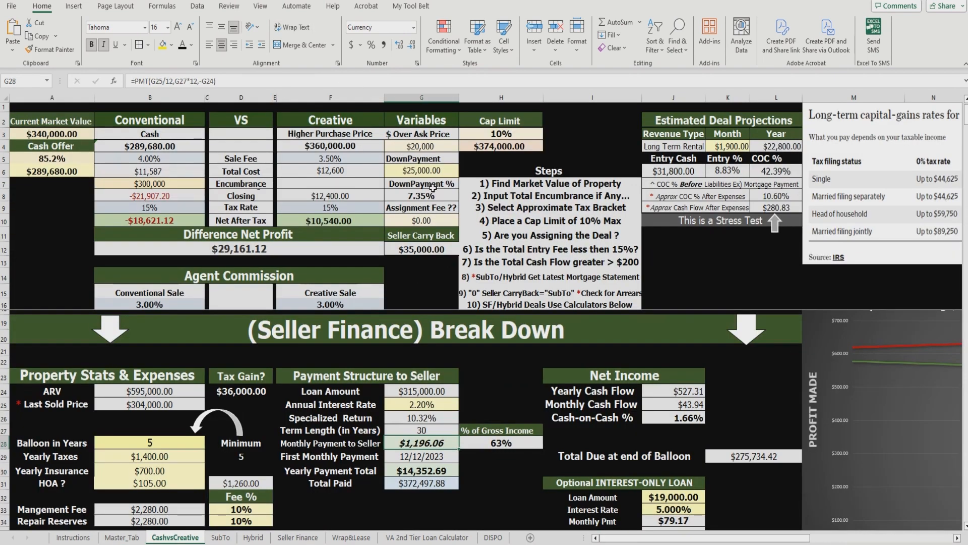
click(220, 537)
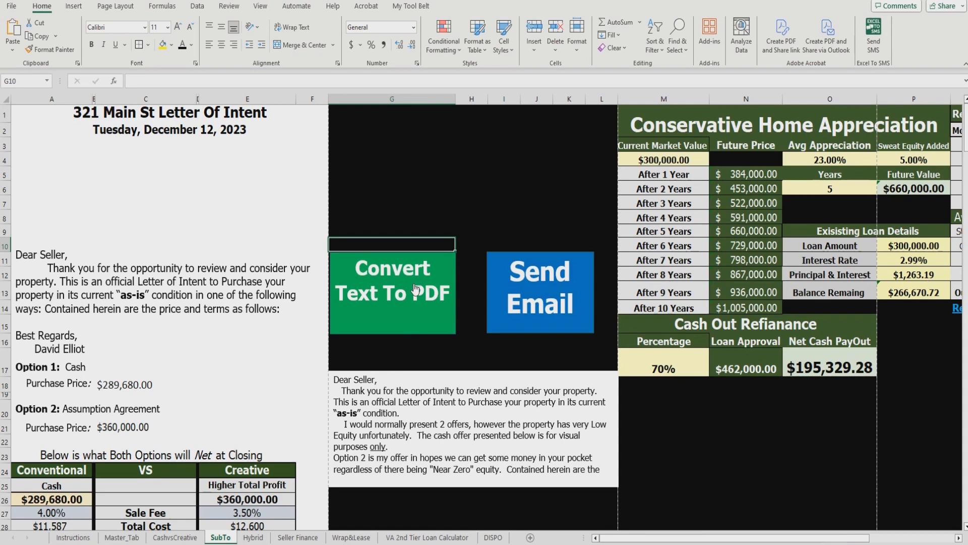
click(121, 537)
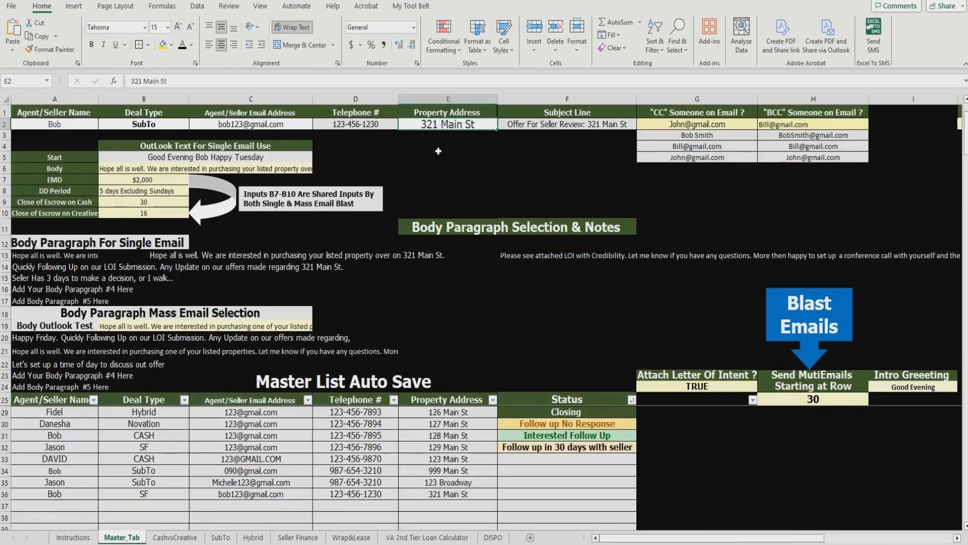
Step: Enter a new agent name, deal type Hybrid and address 456 Main St in row 2, then view SubTo
click(79, 124)
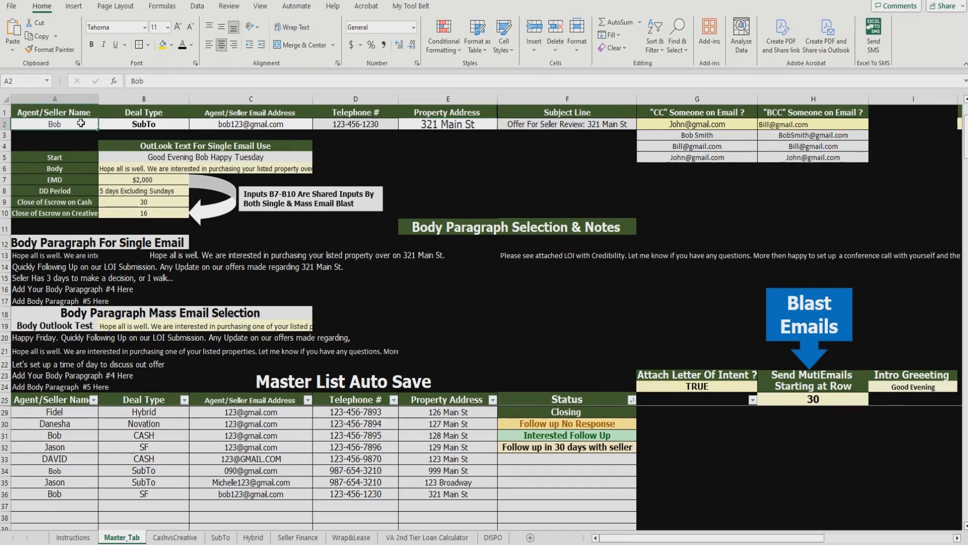
text(David)
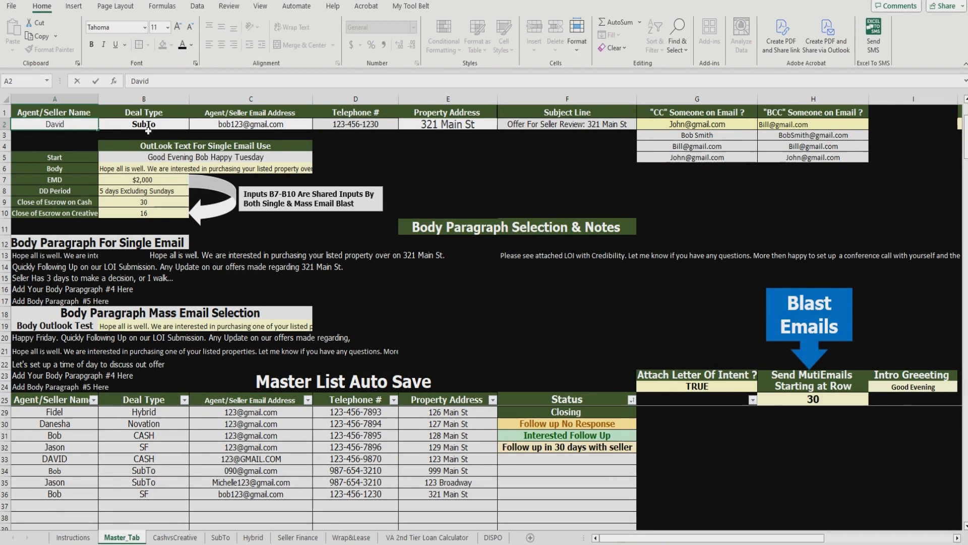
click(185, 129)
click(193, 124)
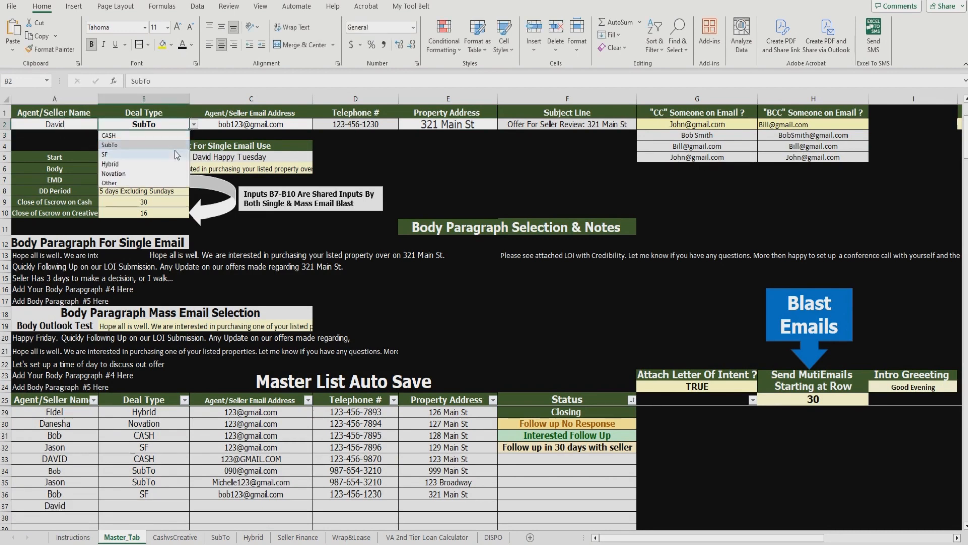
click(171, 161)
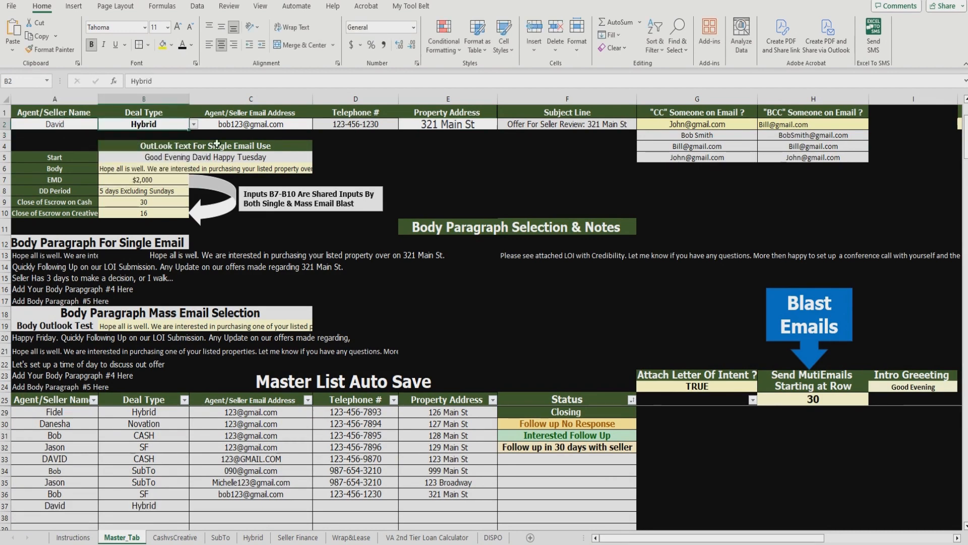
click(454, 123)
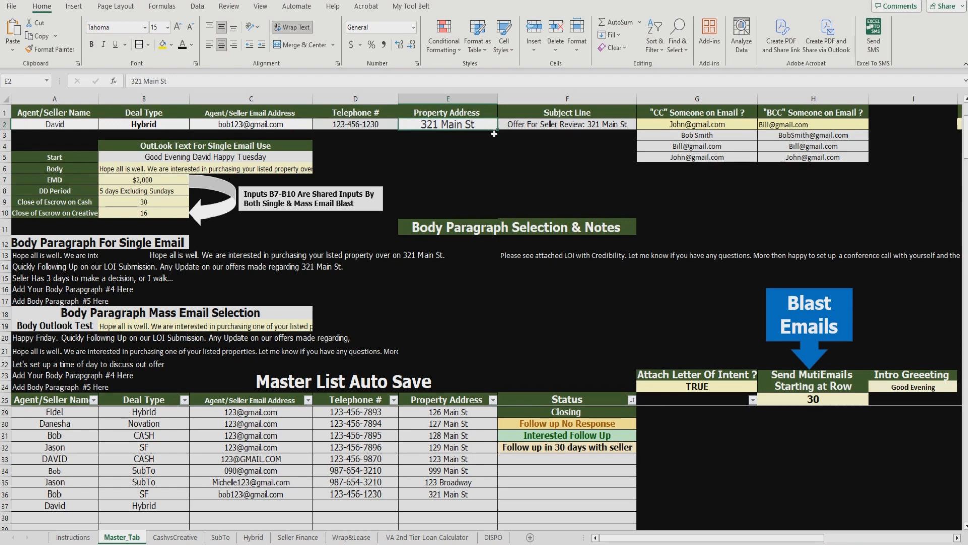
text(456 Main)
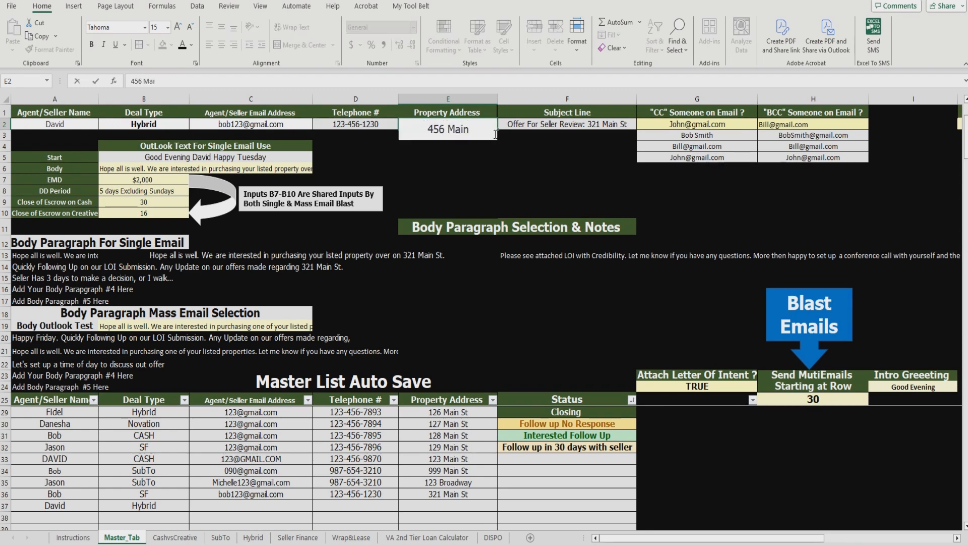
text( St)
click(564, 166)
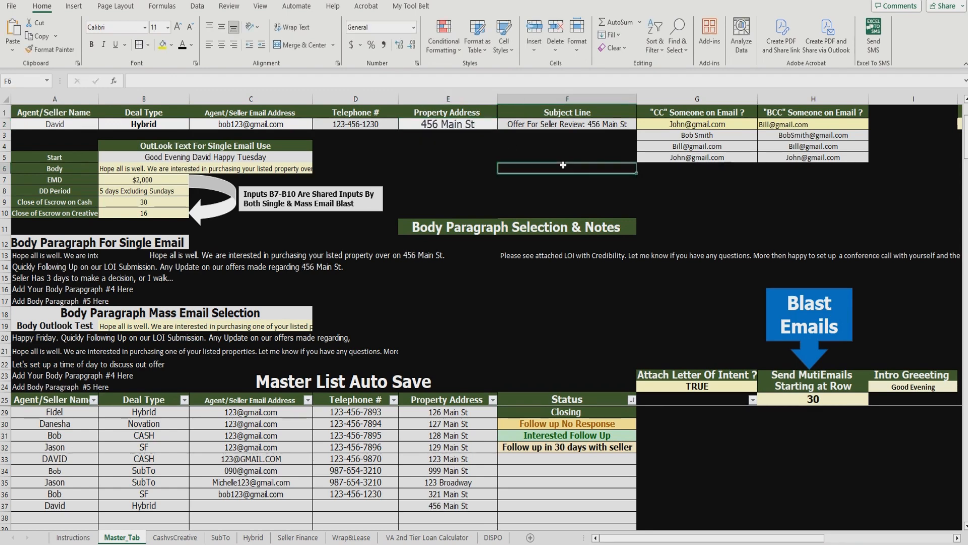
click(221, 537)
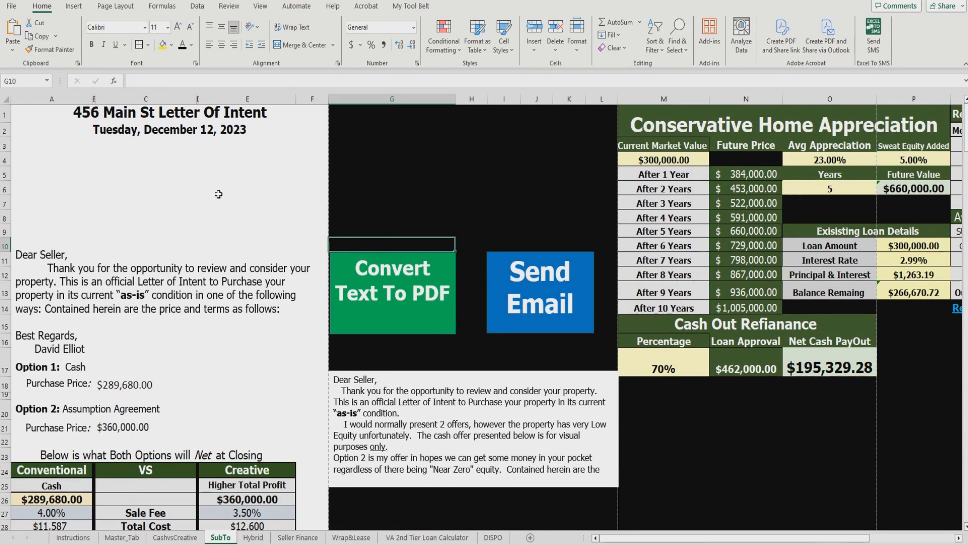
Step: Check the CashvsCreative figures and SubTo letter for 456 Main St, then return to Master_Tab
click(121, 537)
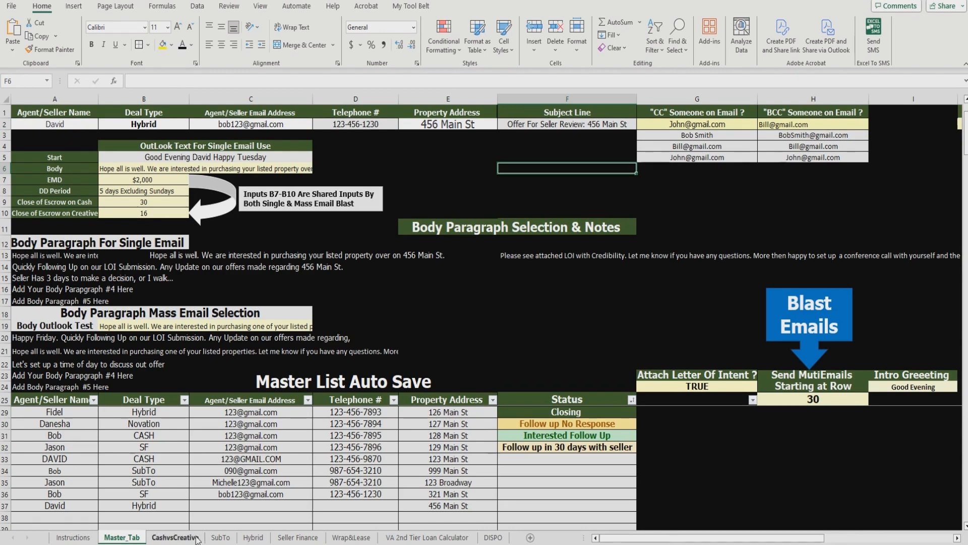
click(175, 537)
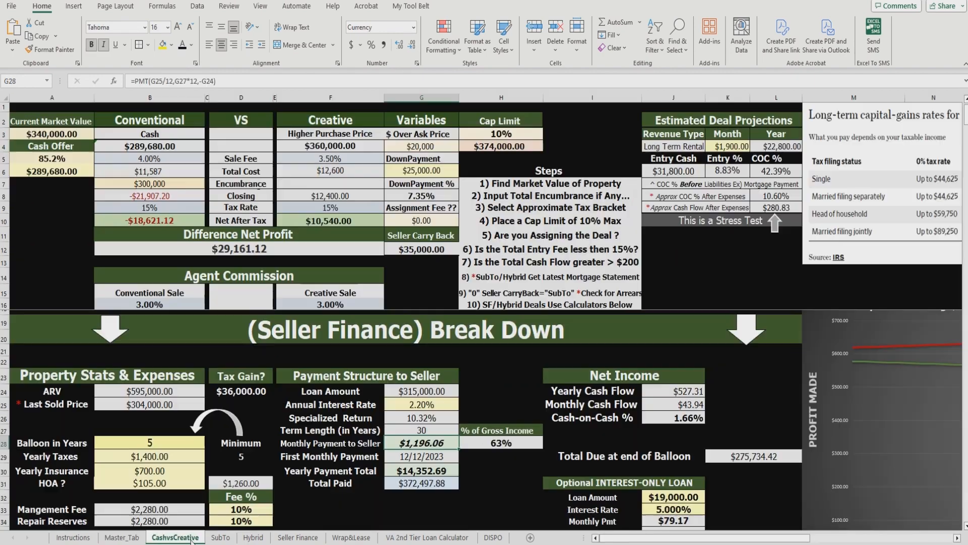
click(220, 538)
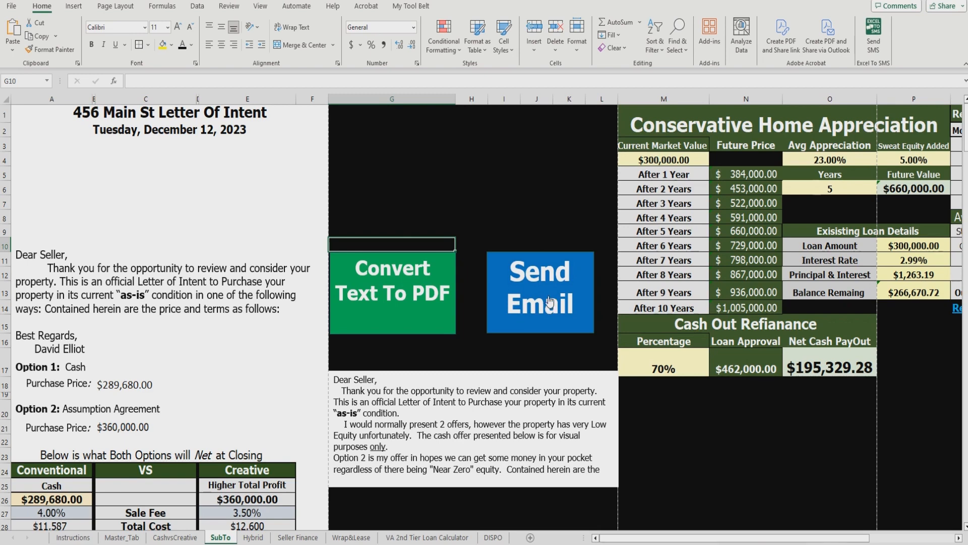
click(126, 537)
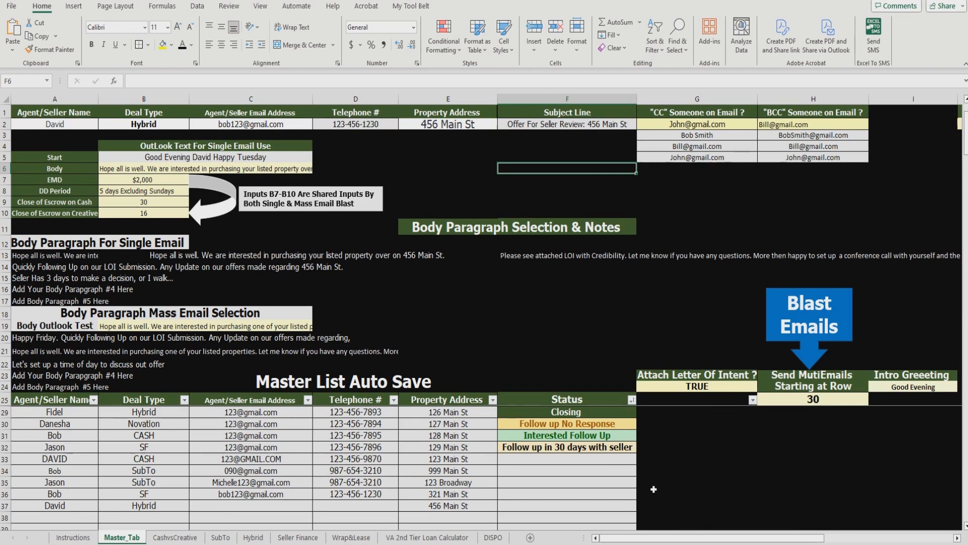
Step: Select the 321 Main St entry A36:E36, then undo an accidental certificate picture move
click(481, 495)
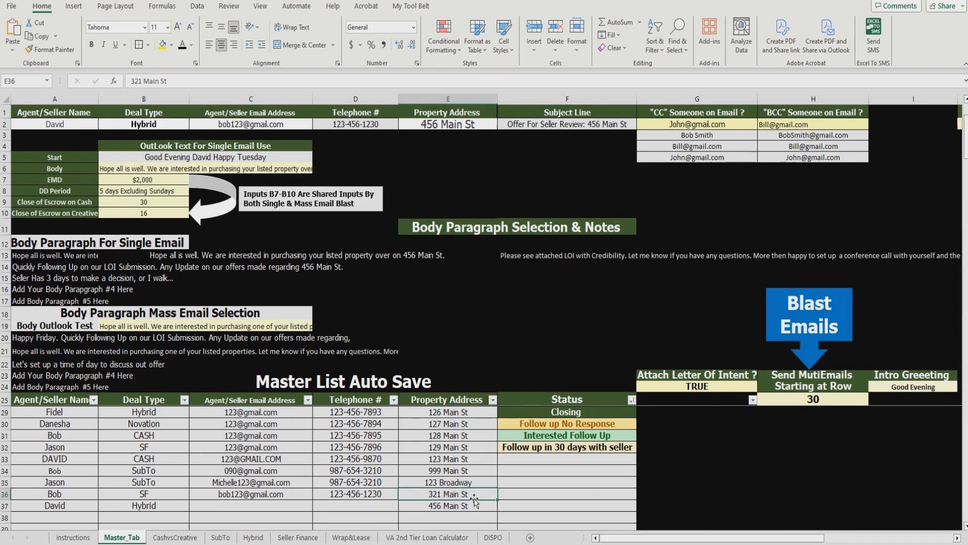
drag(76, 493, 449, 492)
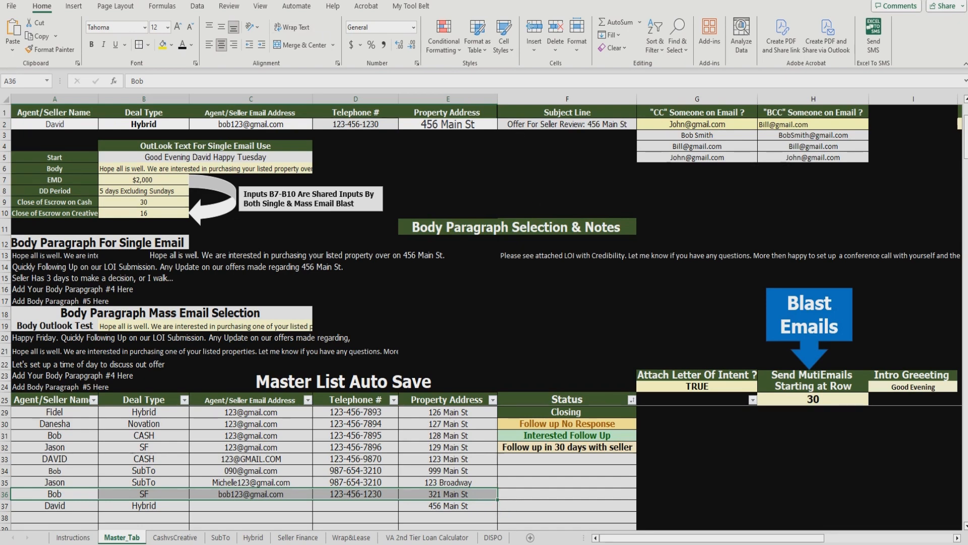
key(ctrl+Page_Up)
click(771, 145)
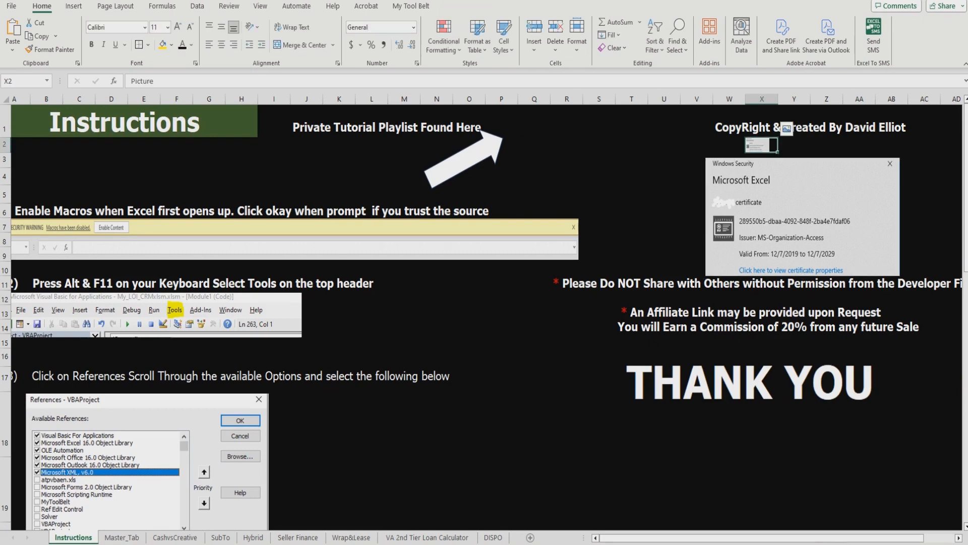
key(ctrl+z)
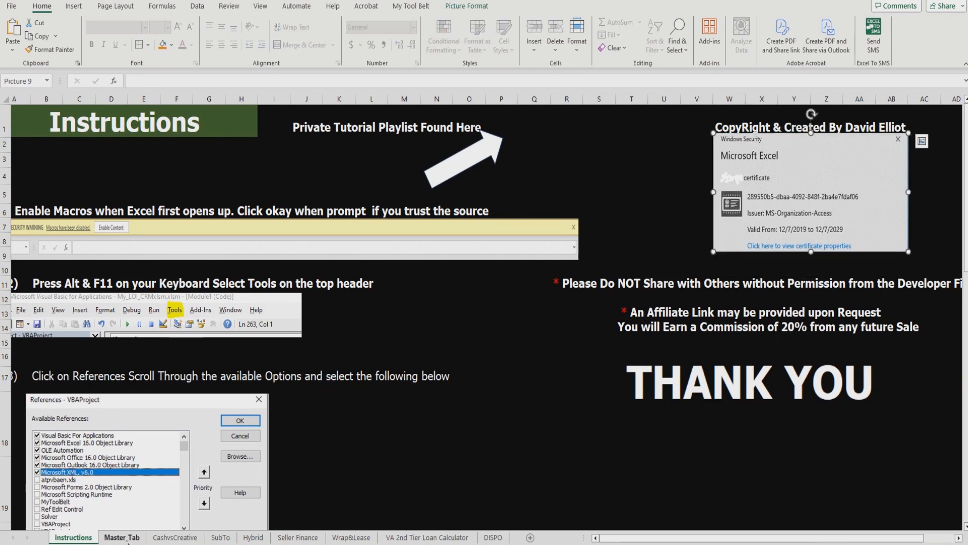
Step: Clear the Hybrid 456 Main St test entry from A37:E37 on Master_Tab
click(122, 537)
click(667, 455)
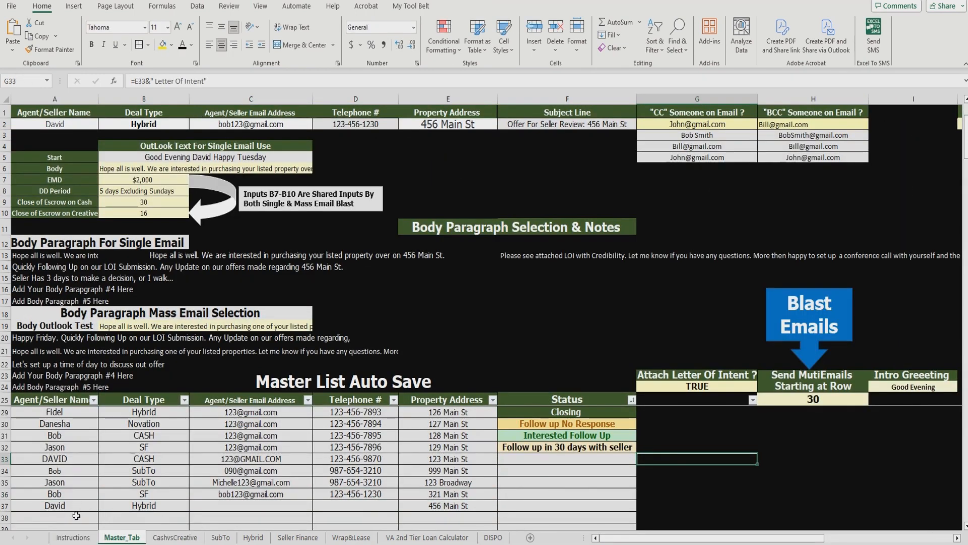
drag(70, 506, 407, 503)
key(Delete)
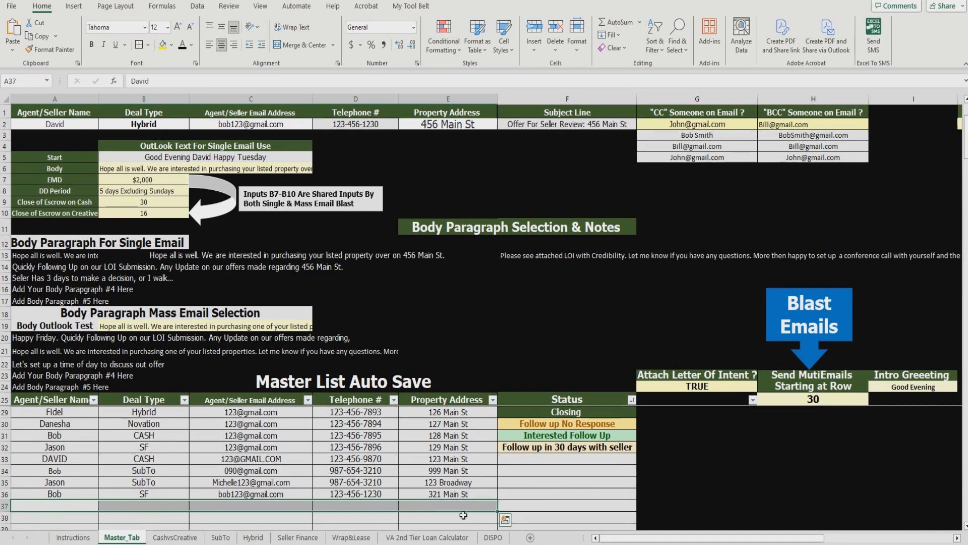
click(696, 493)
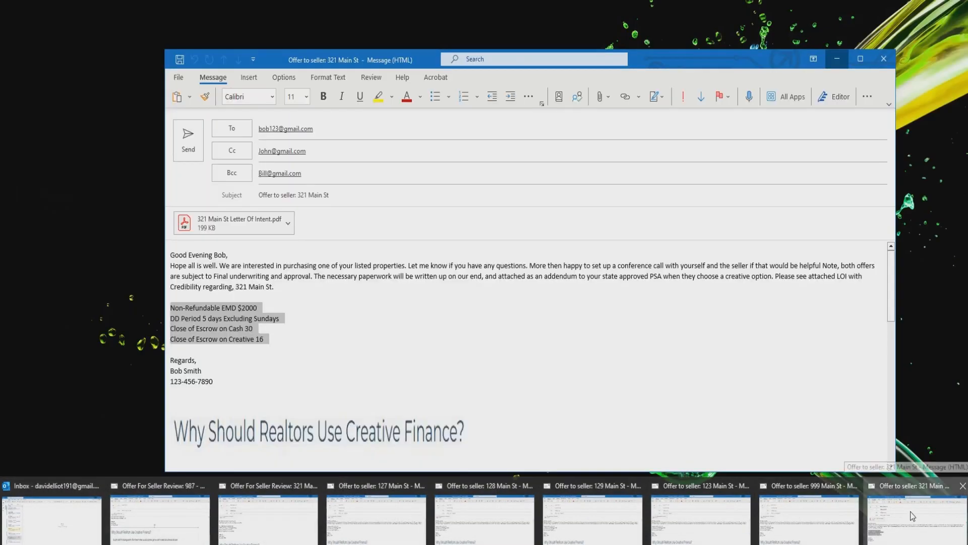
Step: Close the 321 Main St offer draft and open the 999 Main St draft with its LOI PDF
click(910, 512)
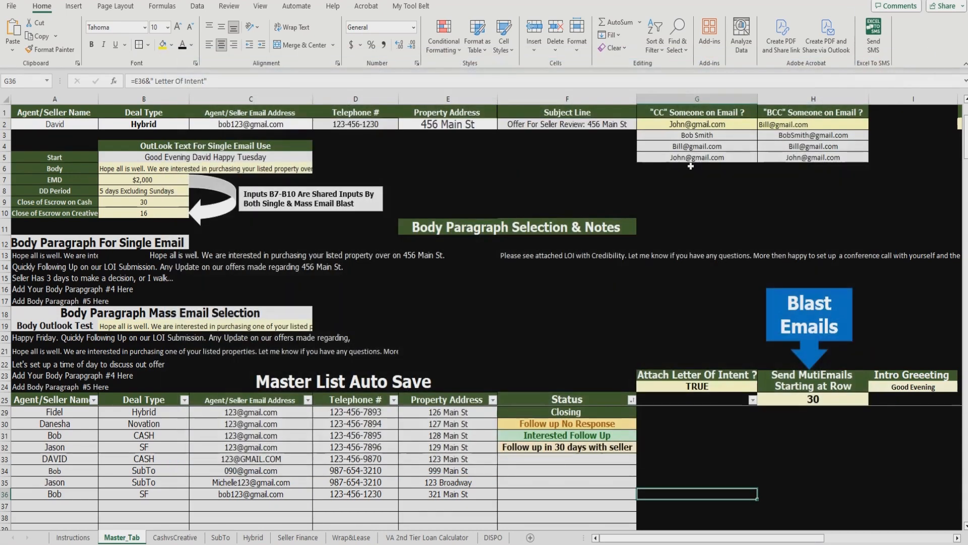
click(884, 59)
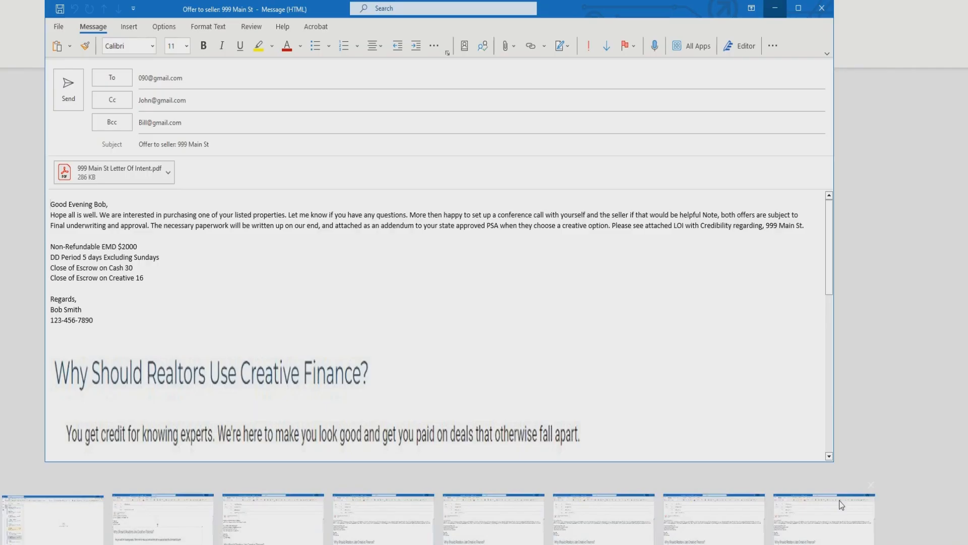
click(840, 507)
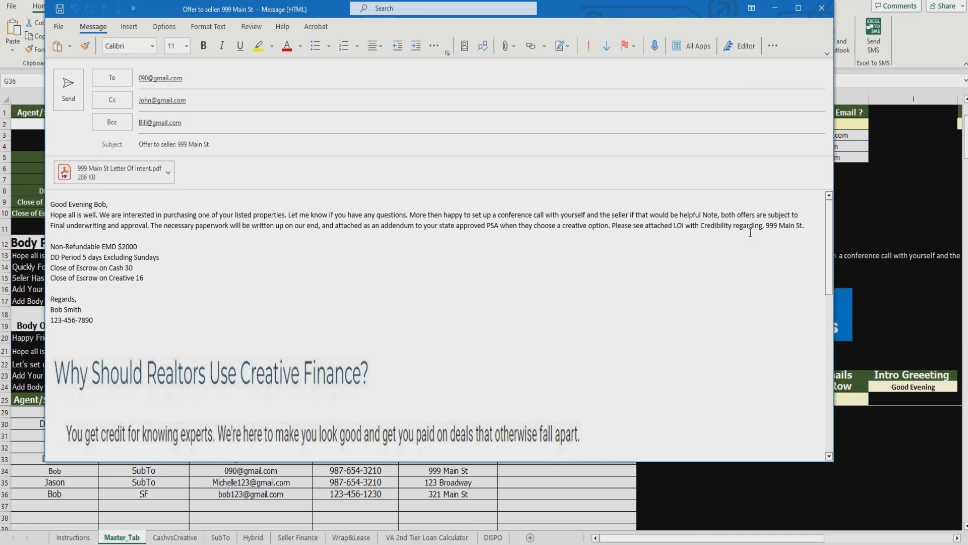
Step: Close the 999 Main St draft, then review and close the 123 Main St draft
click(822, 8)
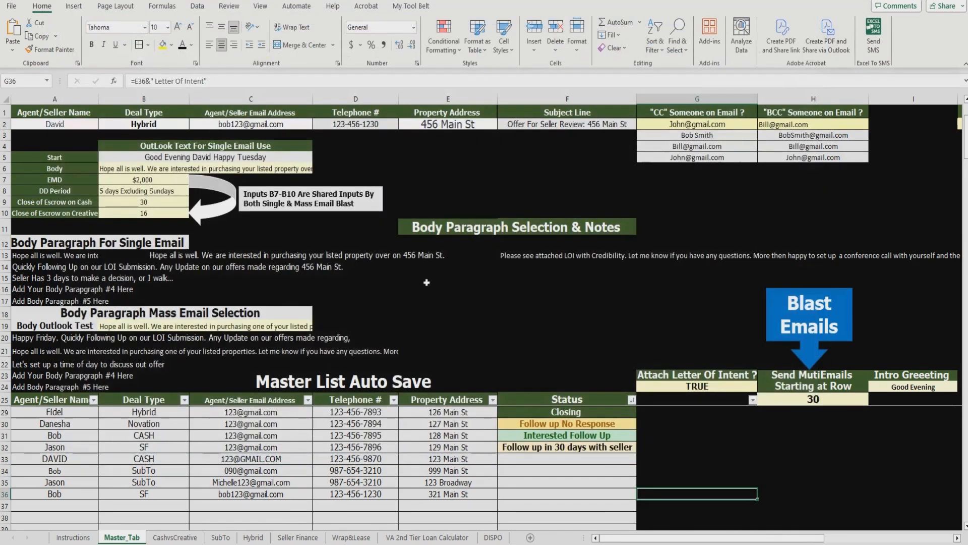
click(376, 544)
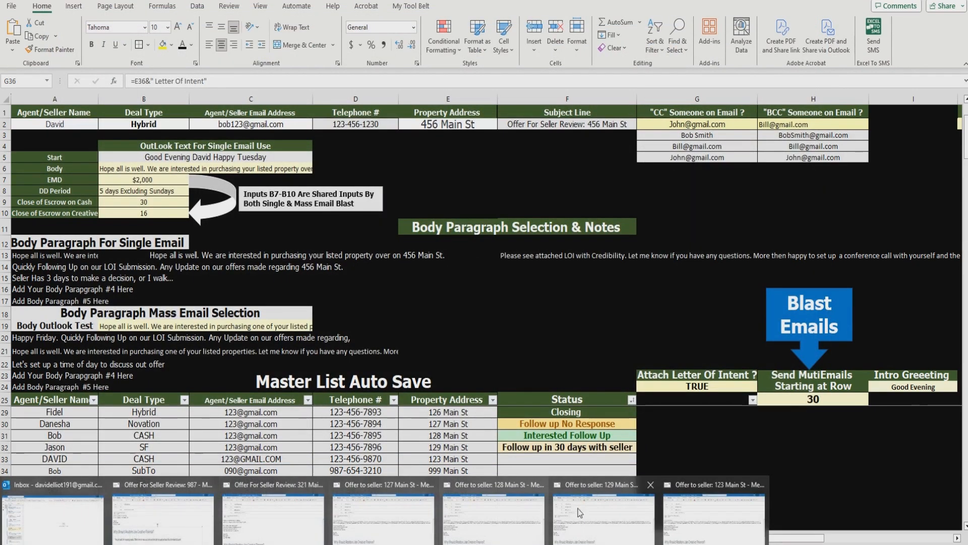
click(700, 524)
drag(569, 1, 668, 9)
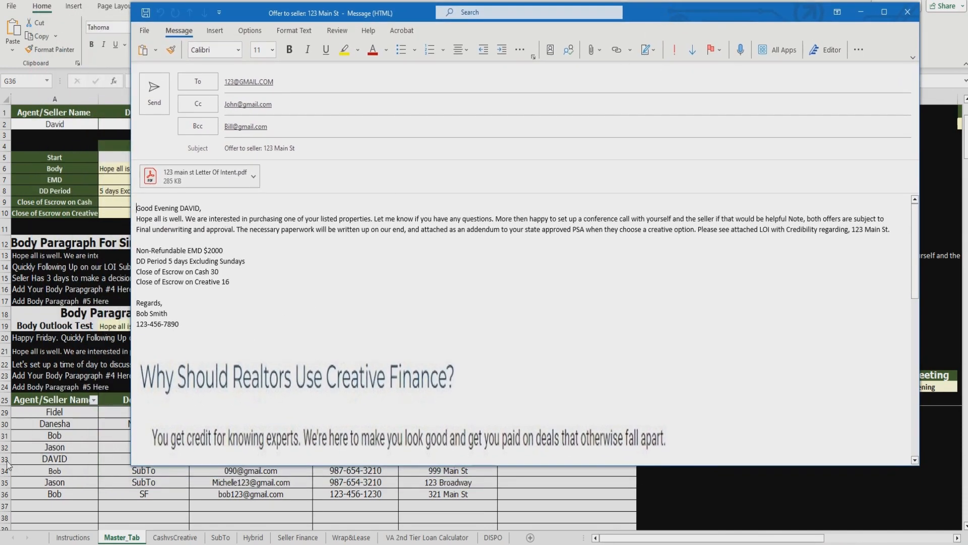
drag(703, 16, 710, 0)
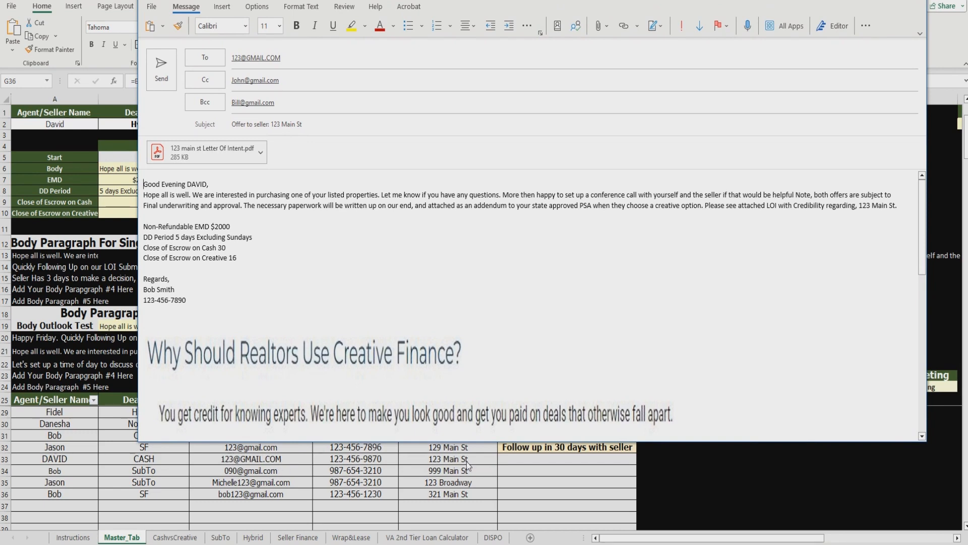
click(915, 0)
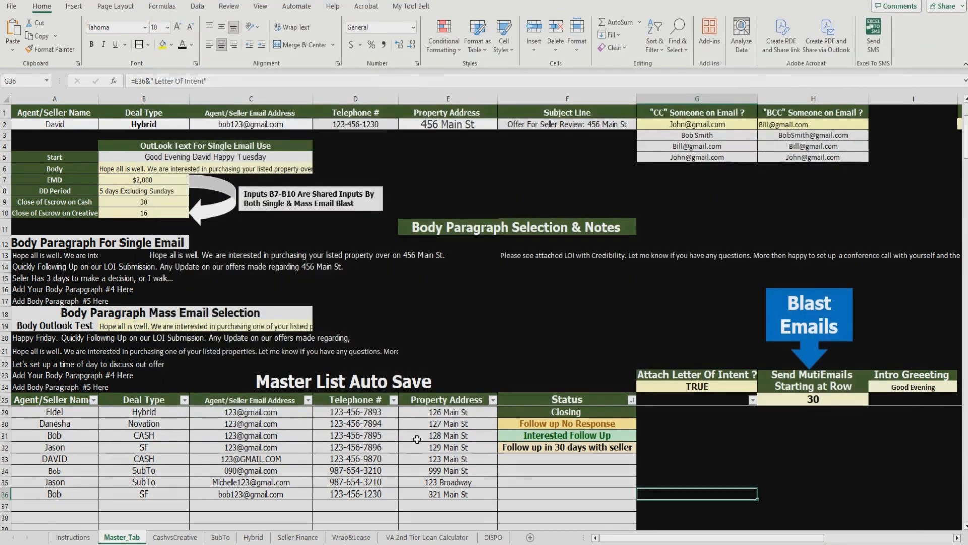
Step: Review and close the 129 Main St draft, then close the 128, 127 and 321 Main St drafts
click(318, 544)
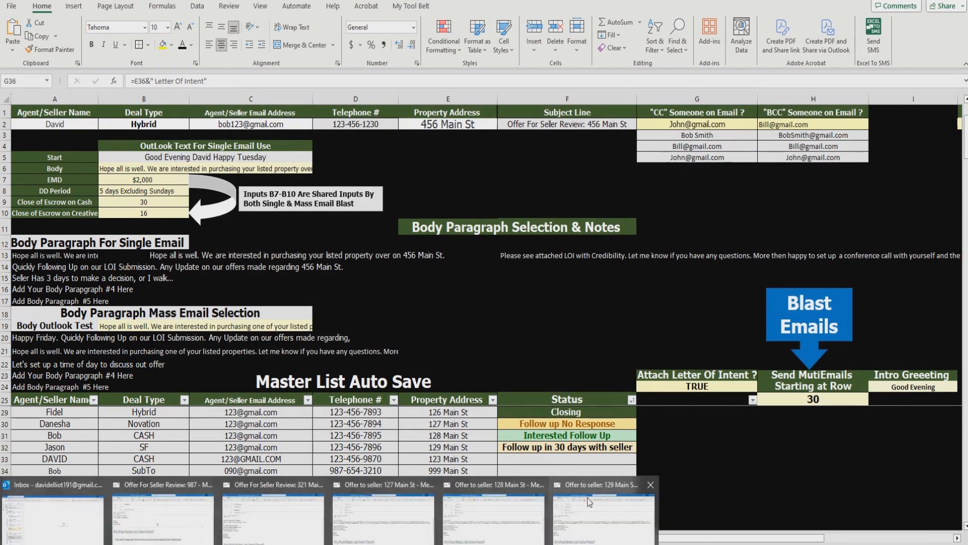
click(580, 492)
drag(685, 93, 712, 12)
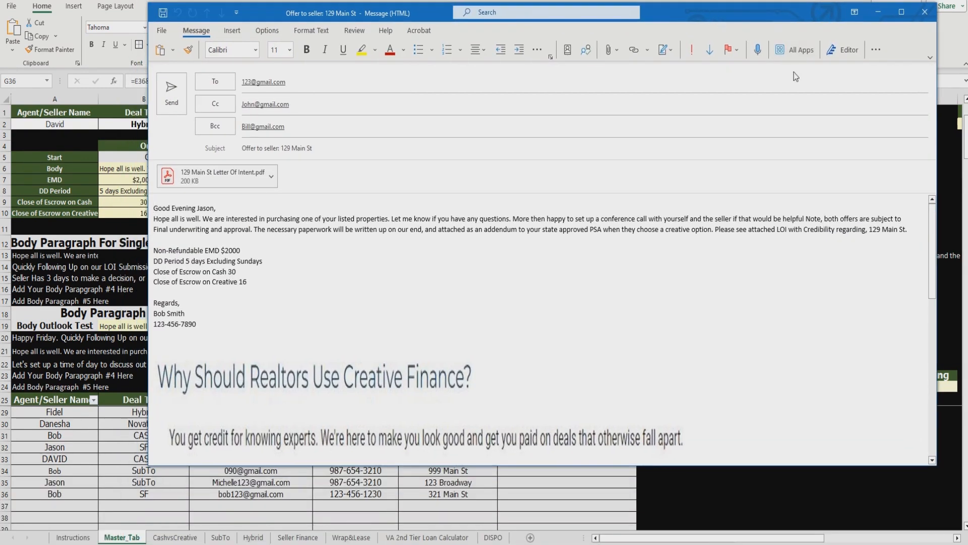
click(926, 13)
mouse_move(262, 544)
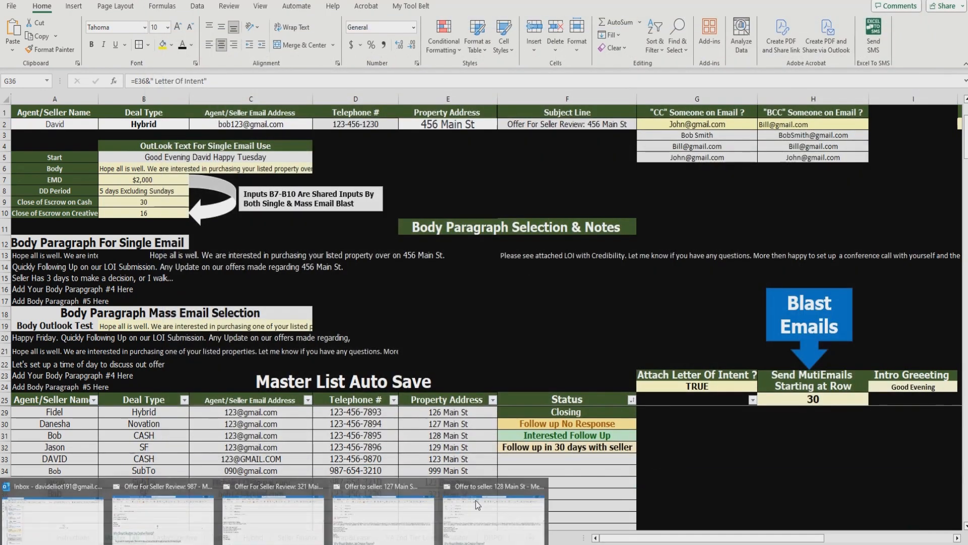
click(540, 487)
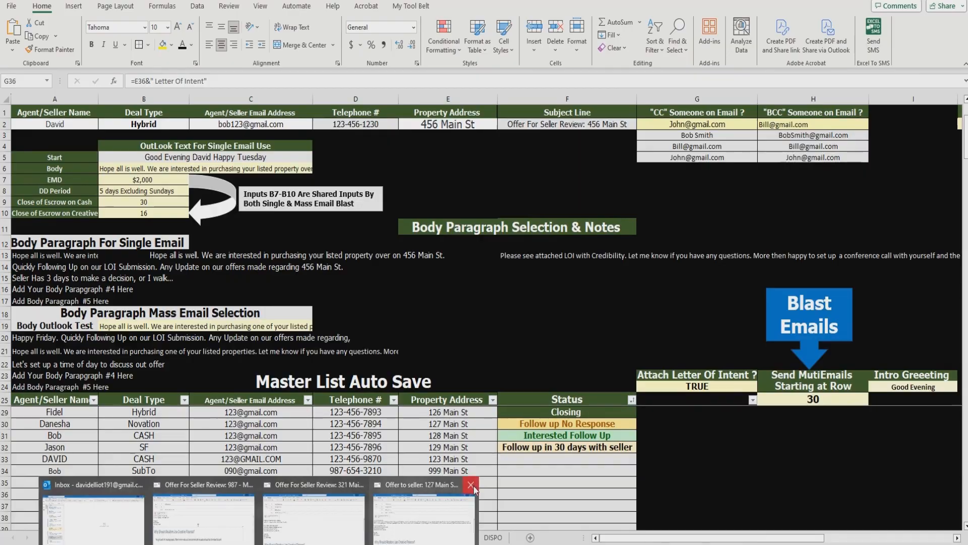
click(470, 485)
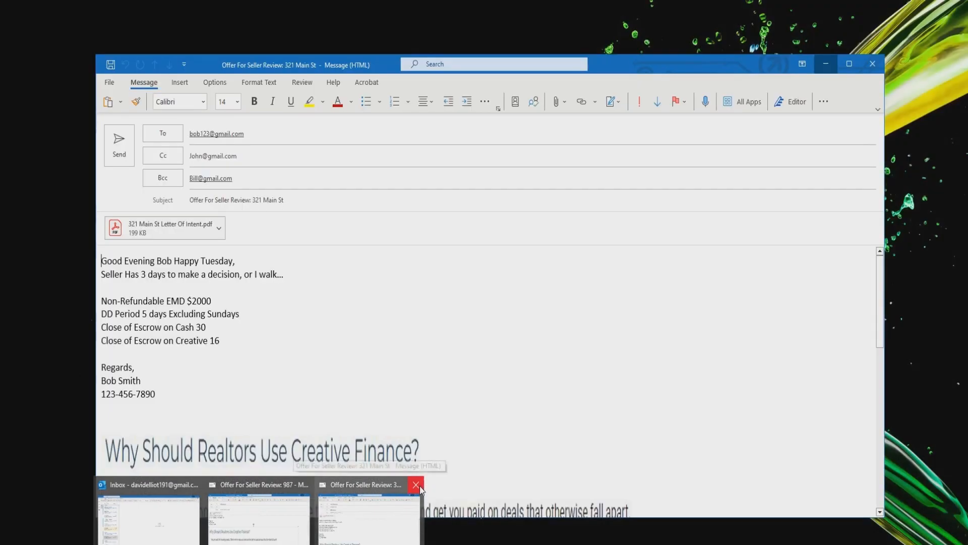
click(416, 484)
Step: Review the 'Offer For Seller Review: 987' draft and close it
click(328, 493)
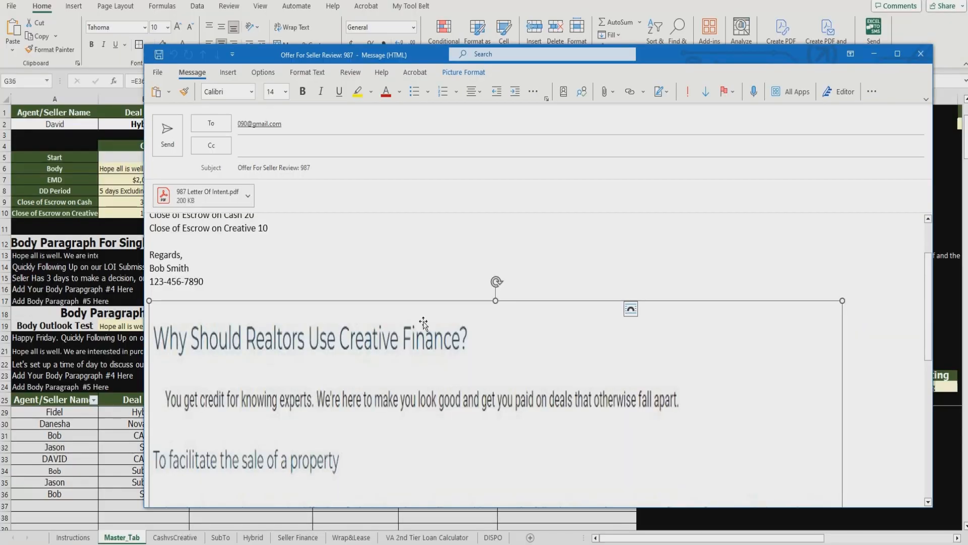
scroll(504, 328, up, 2)
click(504, 303)
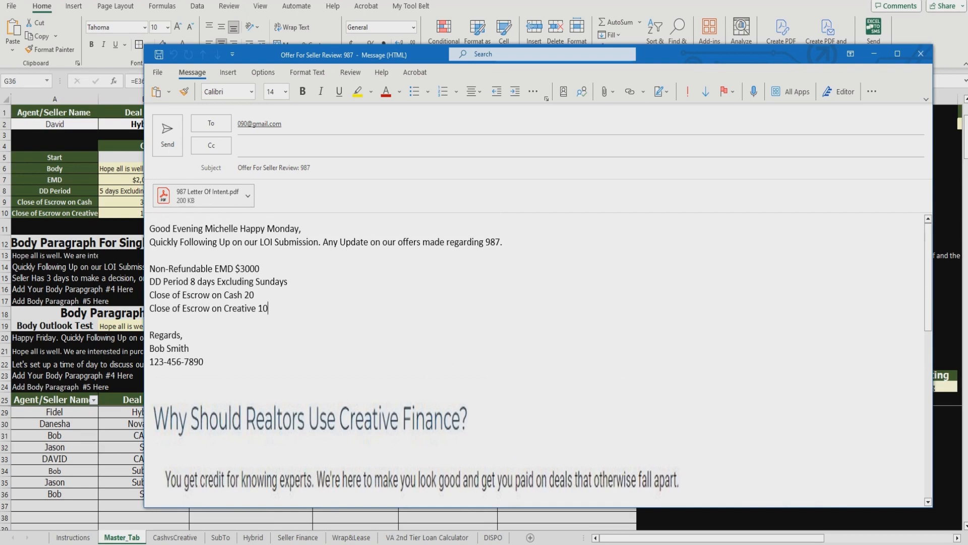
drag(681, 51, 695, 26)
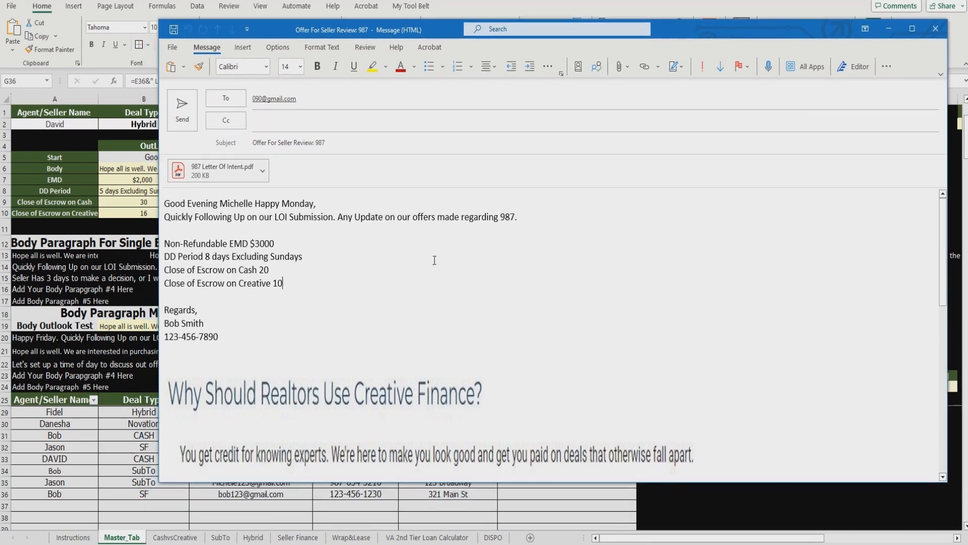
click(936, 29)
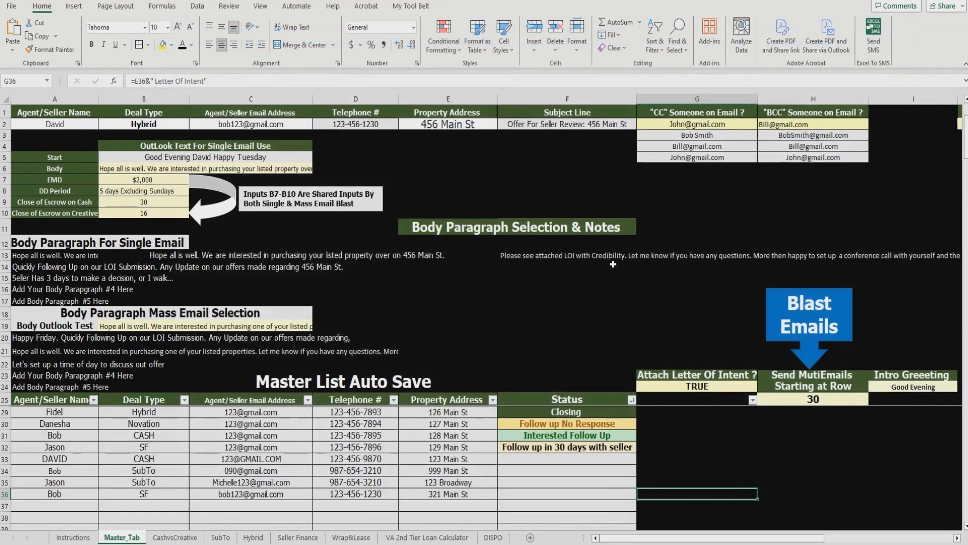
Step: Check rows 30 and 36, then set the starting row in H25 to 36
click(460, 339)
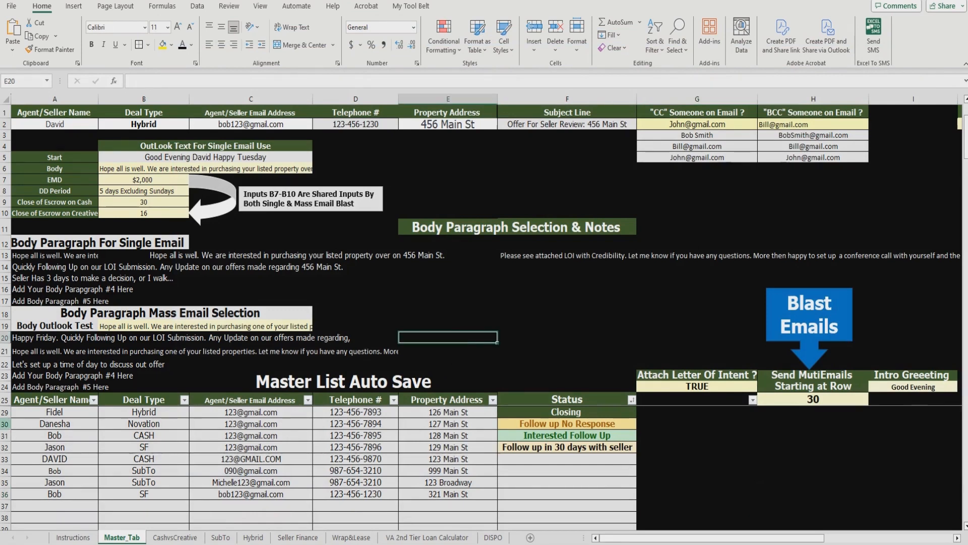
click(7, 424)
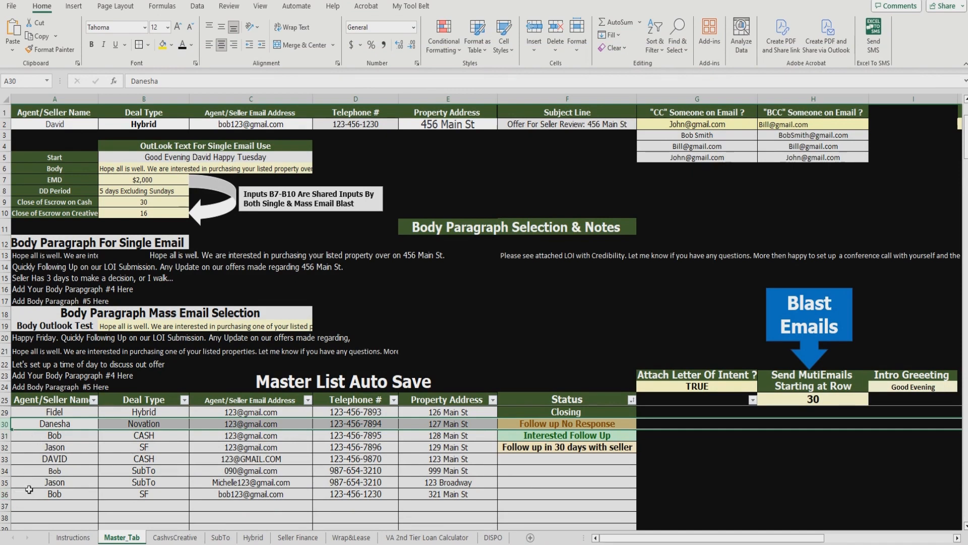
click(6, 493)
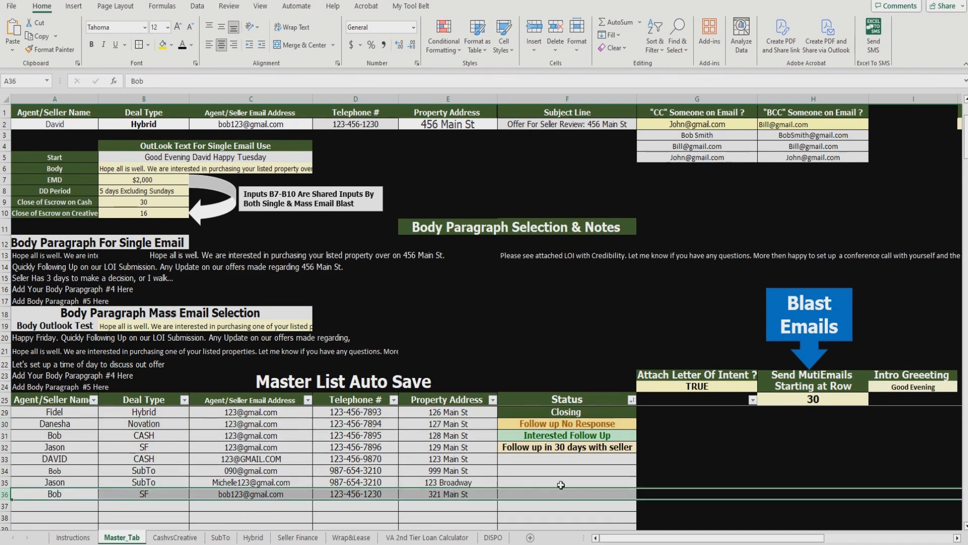
click(846, 398)
text(36)
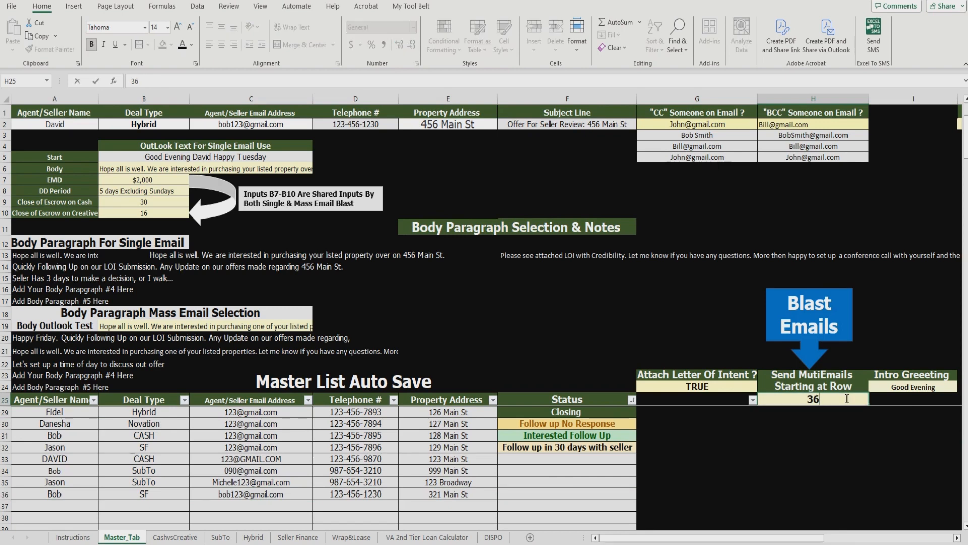
click(690, 298)
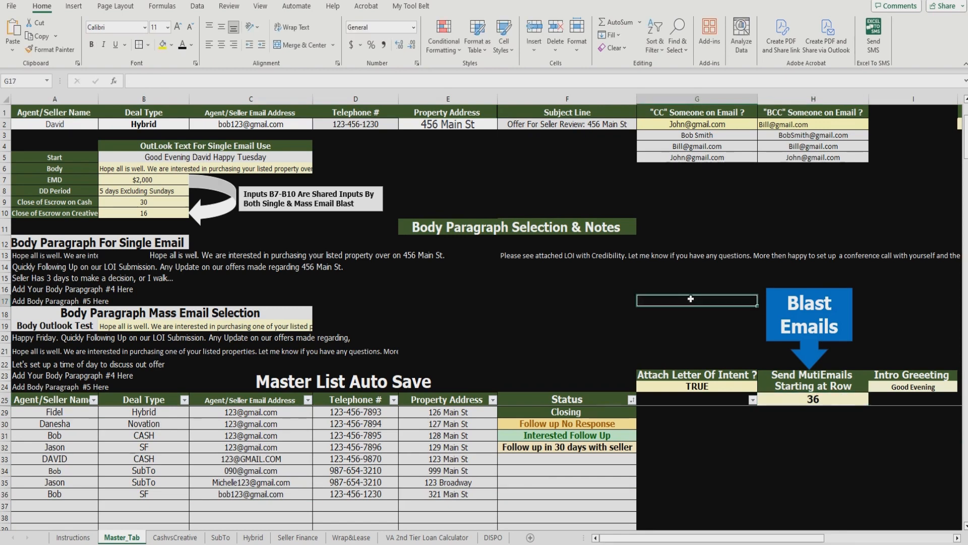
Step: Run Blast Emails and close the generated 321 Main St email without saving
click(778, 317)
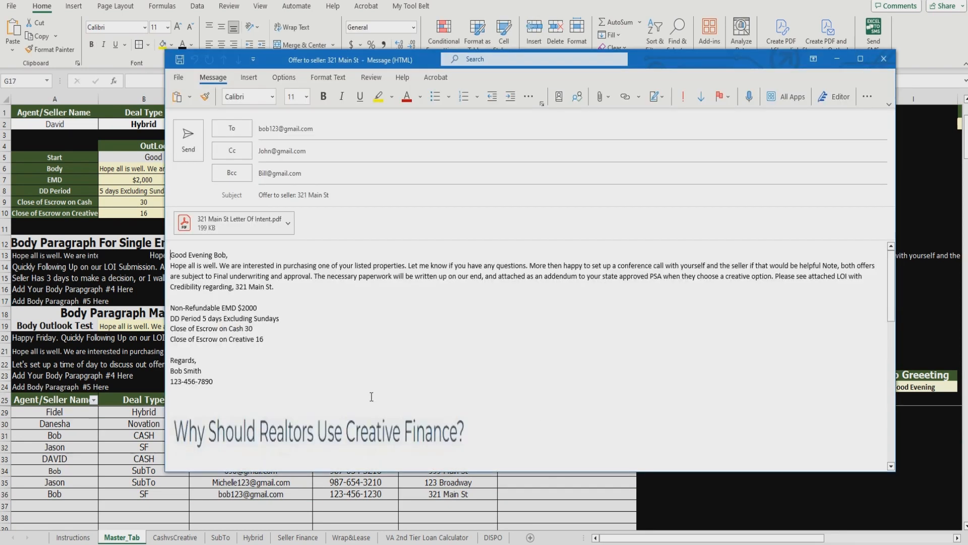
click(885, 61)
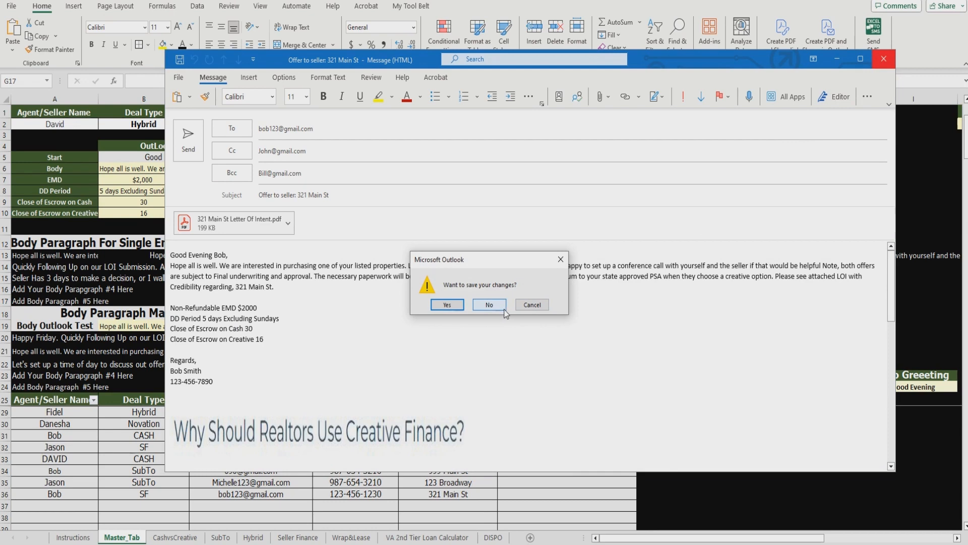
click(489, 305)
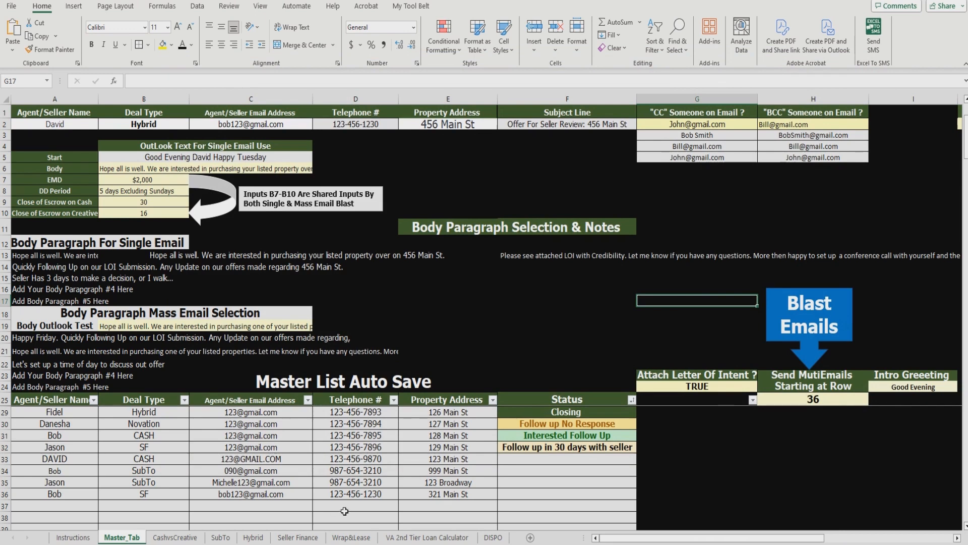
click(548, 344)
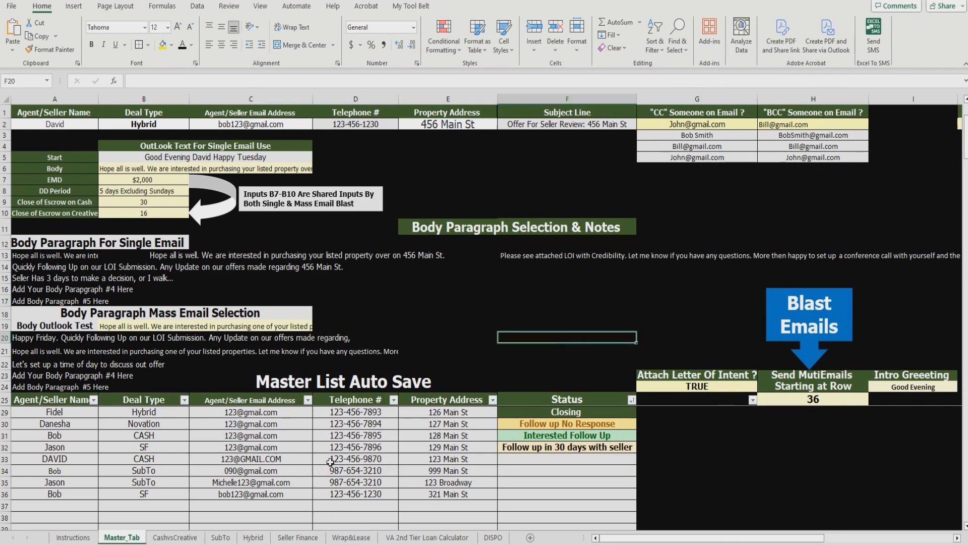
click(222, 537)
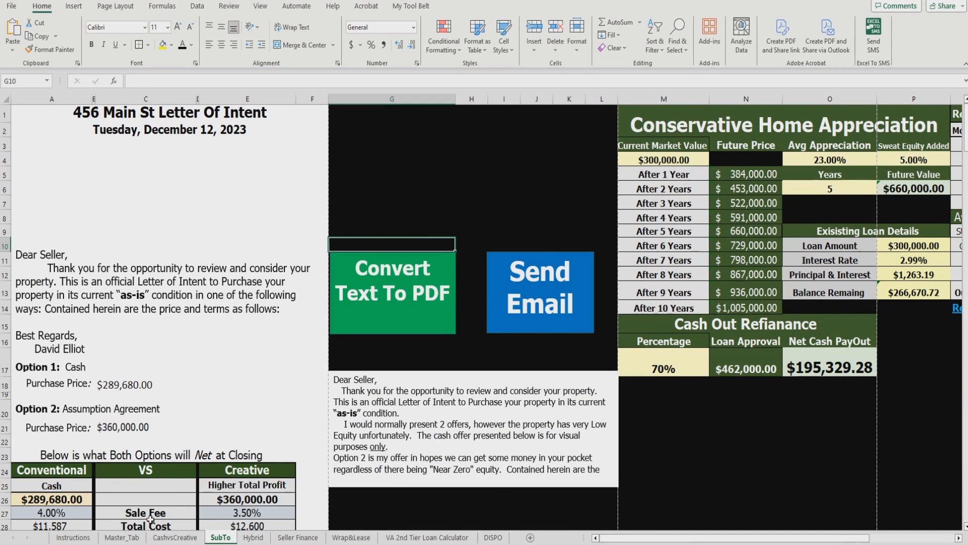
click(165, 538)
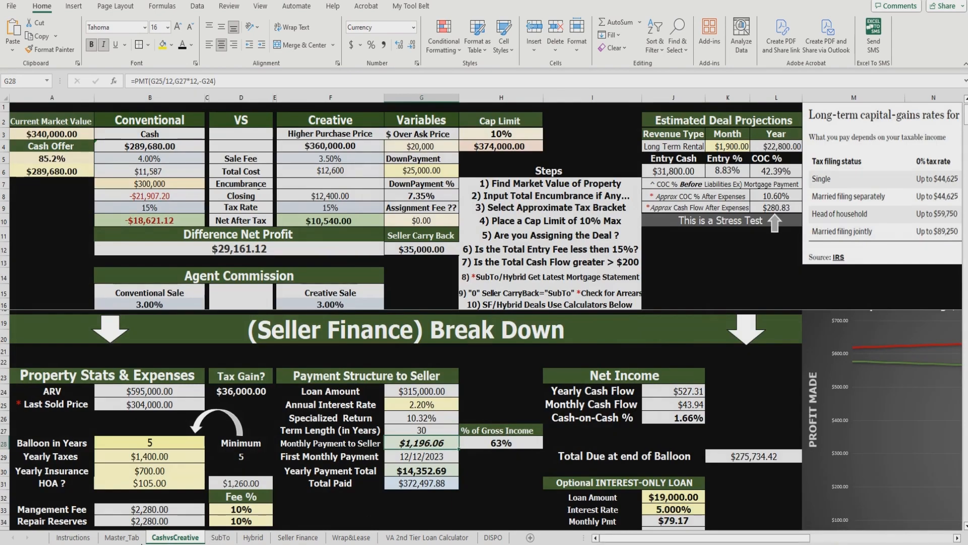
click(122, 538)
click(746, 313)
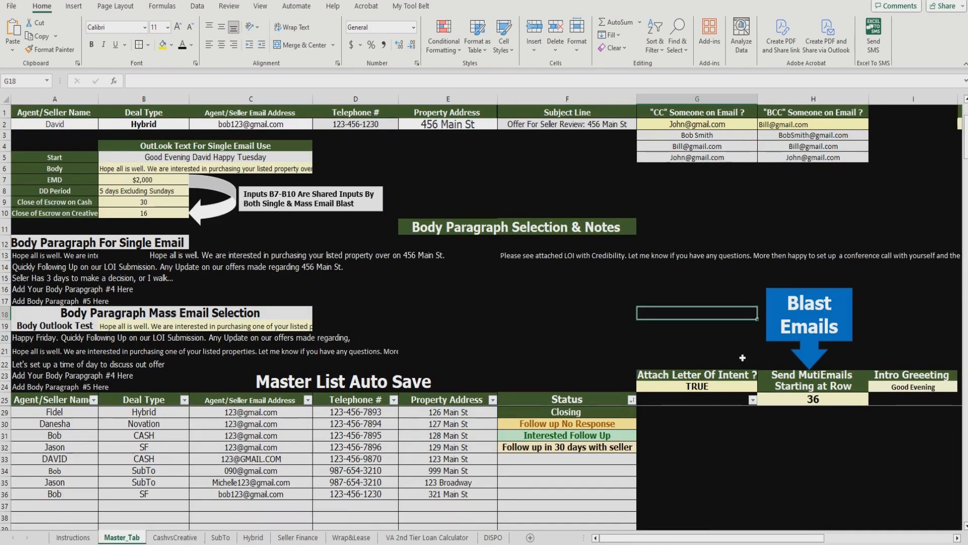
click(791, 303)
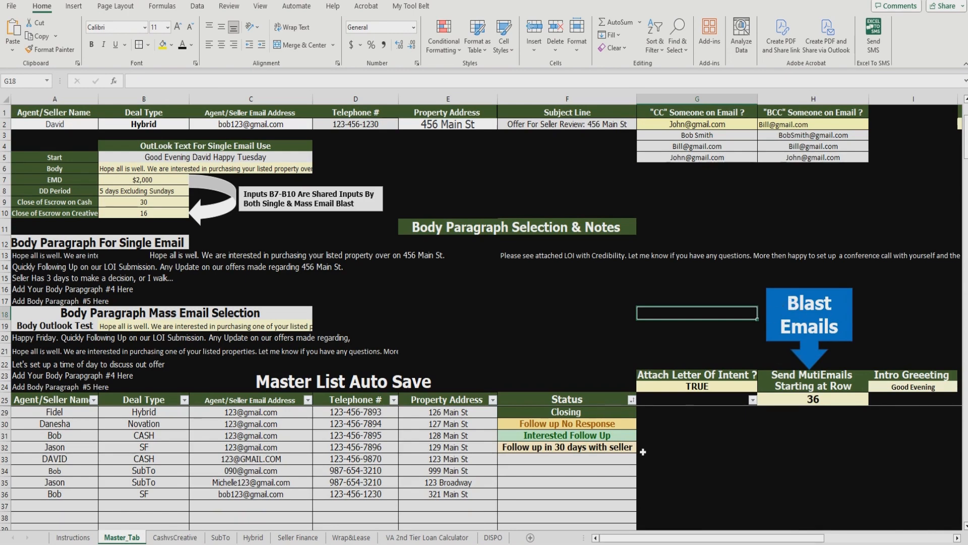
Step: Set the row 33 Status to LOI Submitted and the row 34 Status to DD Period
click(613, 462)
click(641, 459)
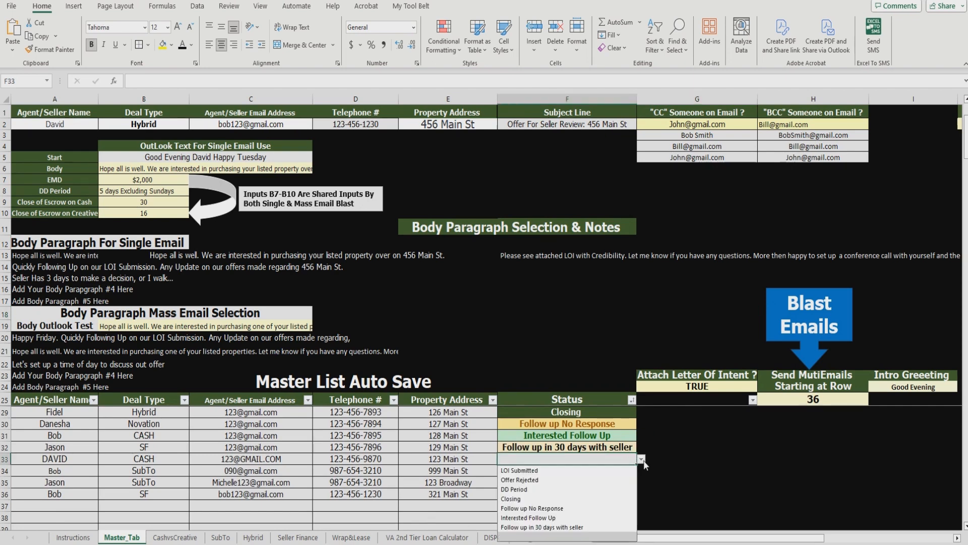
click(605, 470)
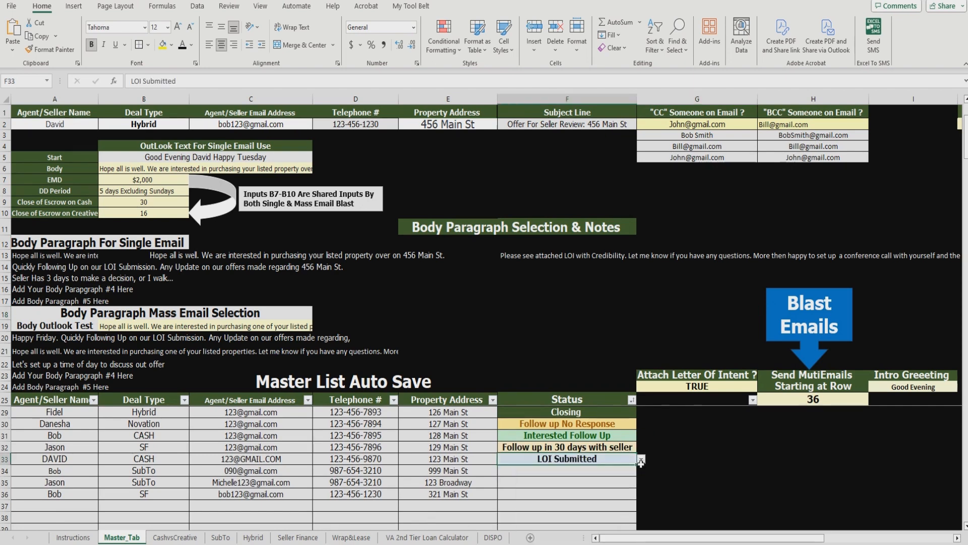
click(625, 470)
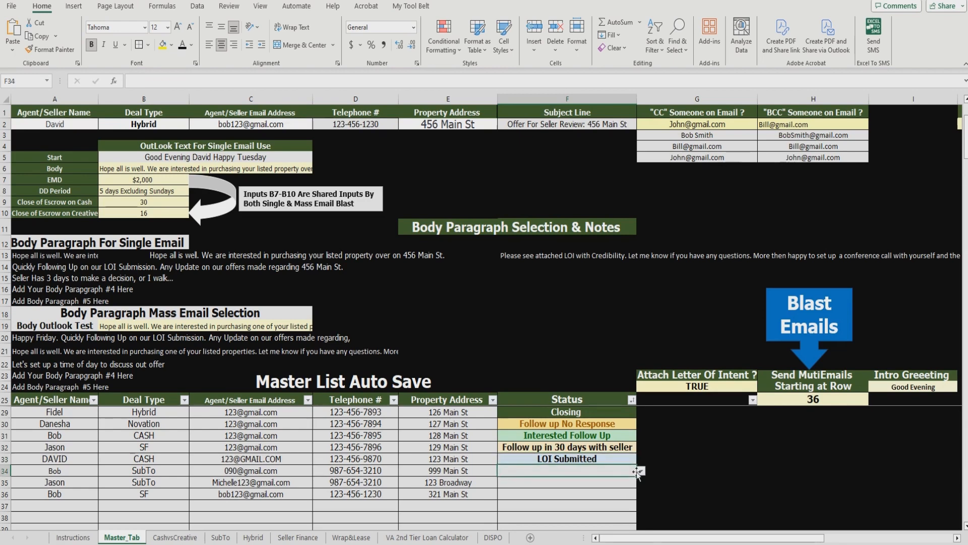
click(641, 471)
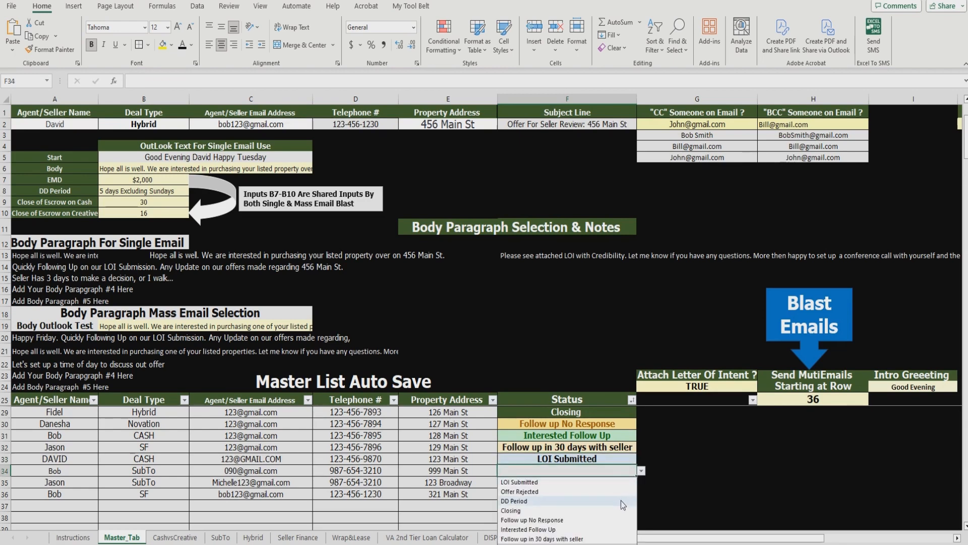
click(622, 500)
Step: Set F35 to Interested Follow Up and F36 to Offer Rejected
click(624, 486)
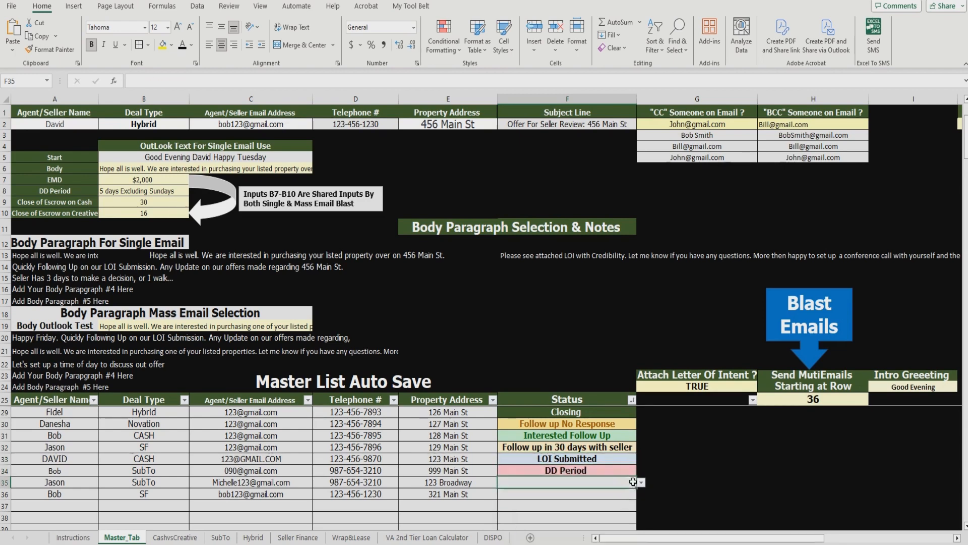
click(641, 483)
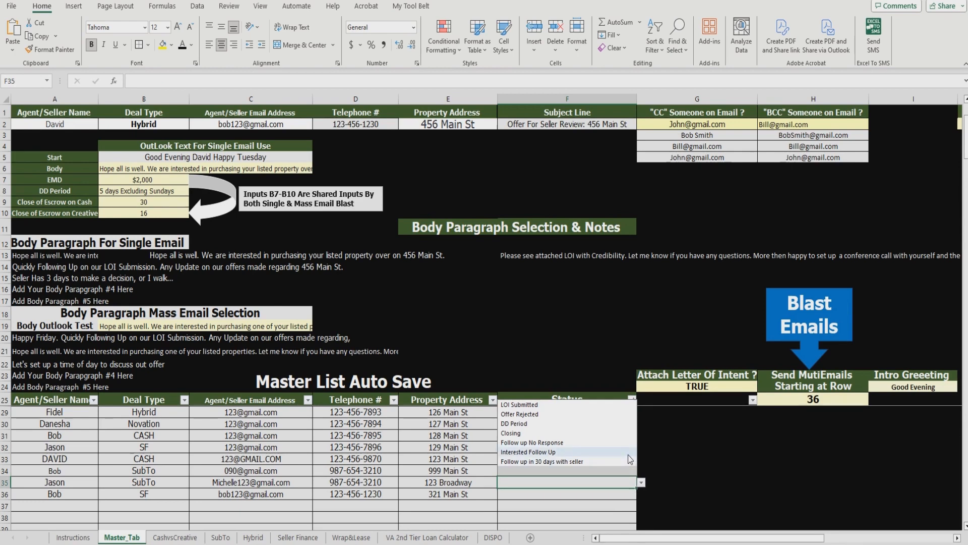
click(628, 451)
click(628, 494)
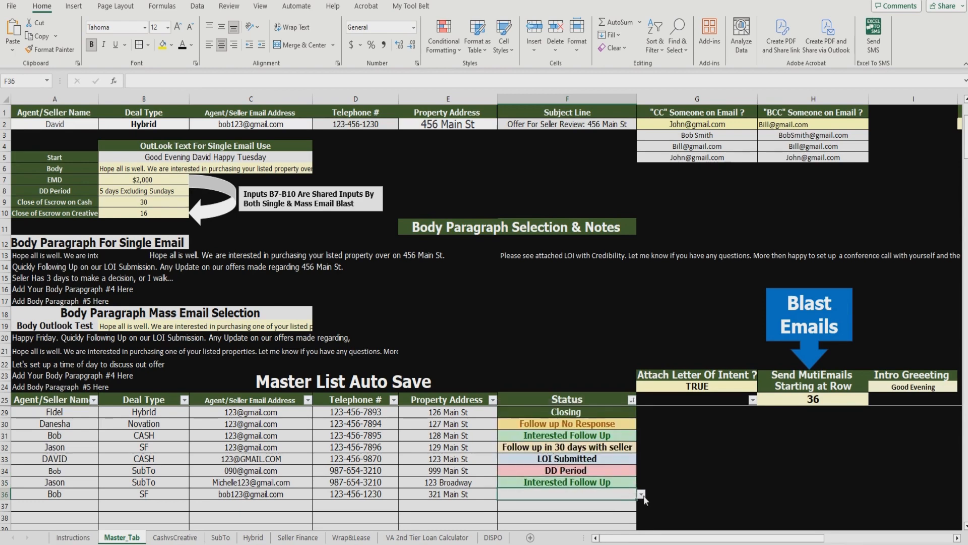
click(641, 495)
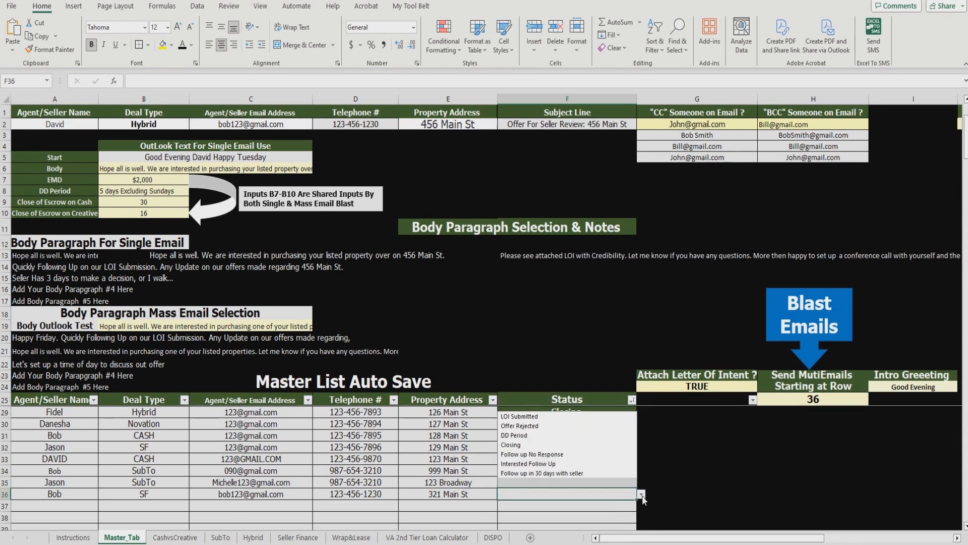
click(621, 427)
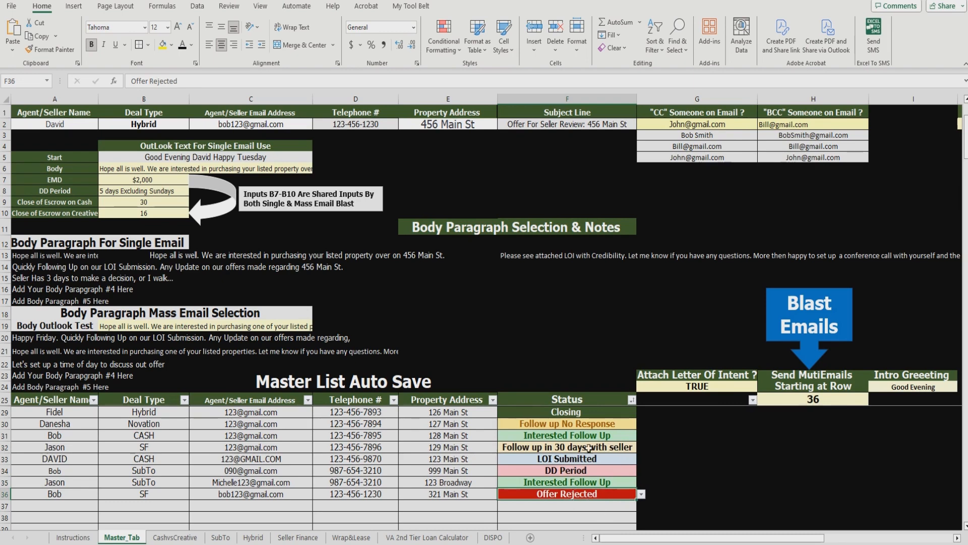
scroll(586, 489, up, 1)
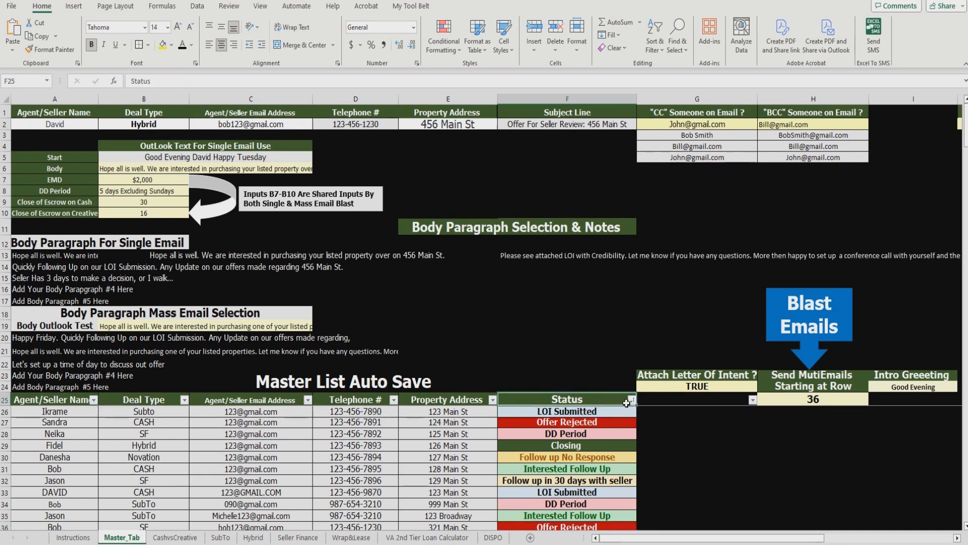
click(631, 400)
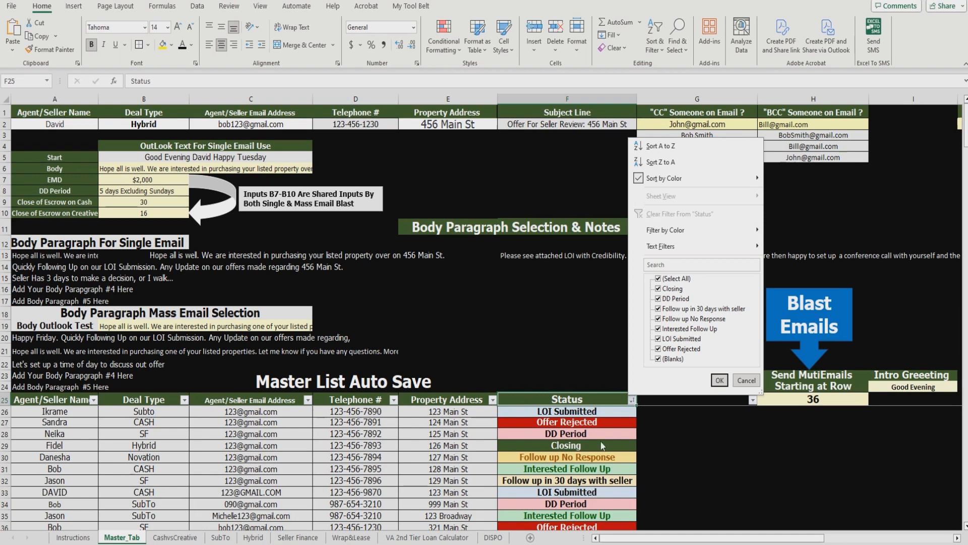
click(590, 345)
scroll(543, 489, down, 1)
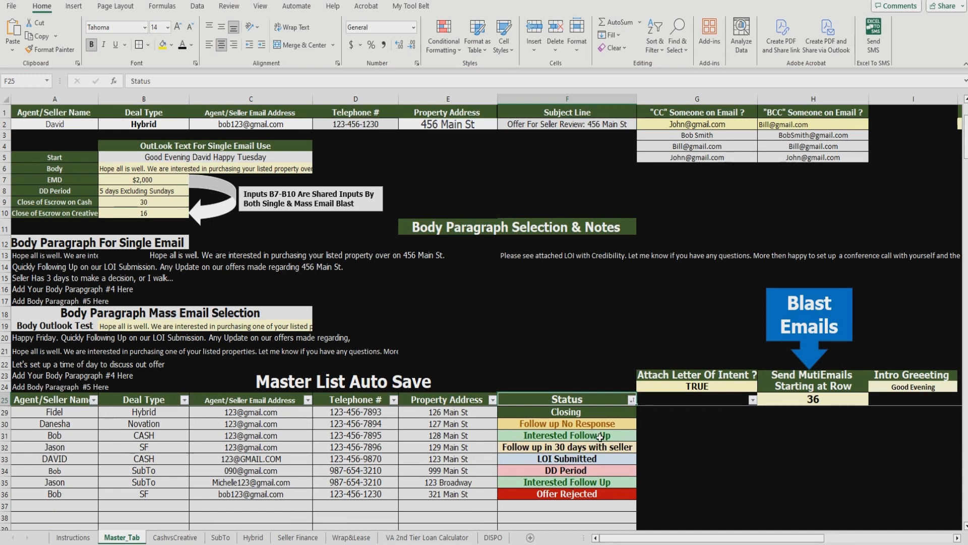
scroll(624, 483, up, 1)
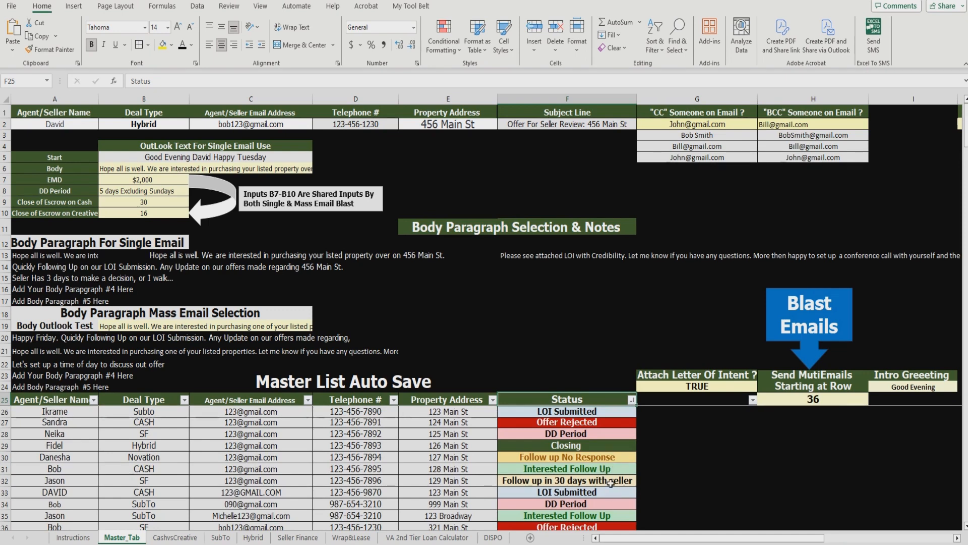
Step: Change the F31 and F32 Statuses to Follow up No Response using their dropdowns
scroll(591, 483, down, 1)
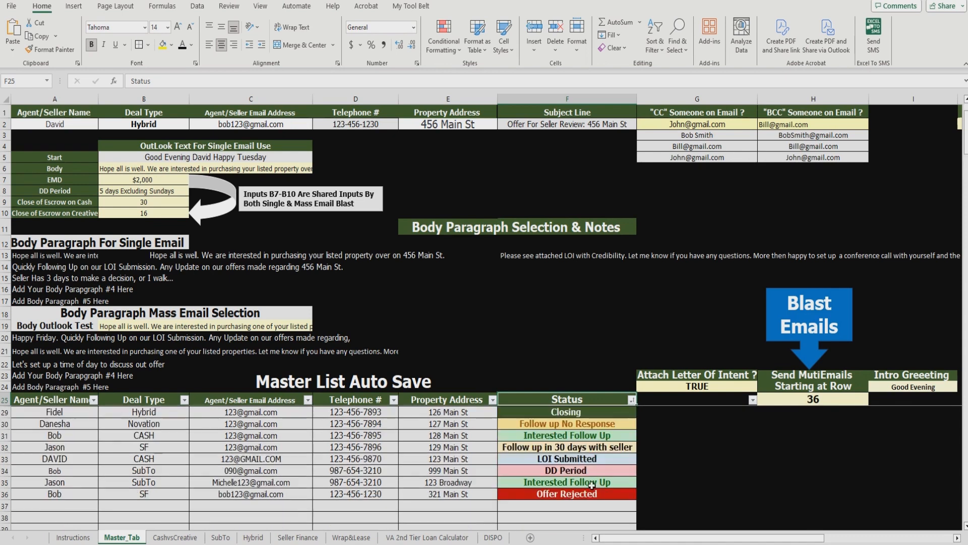
scroll(598, 489, down, 3)
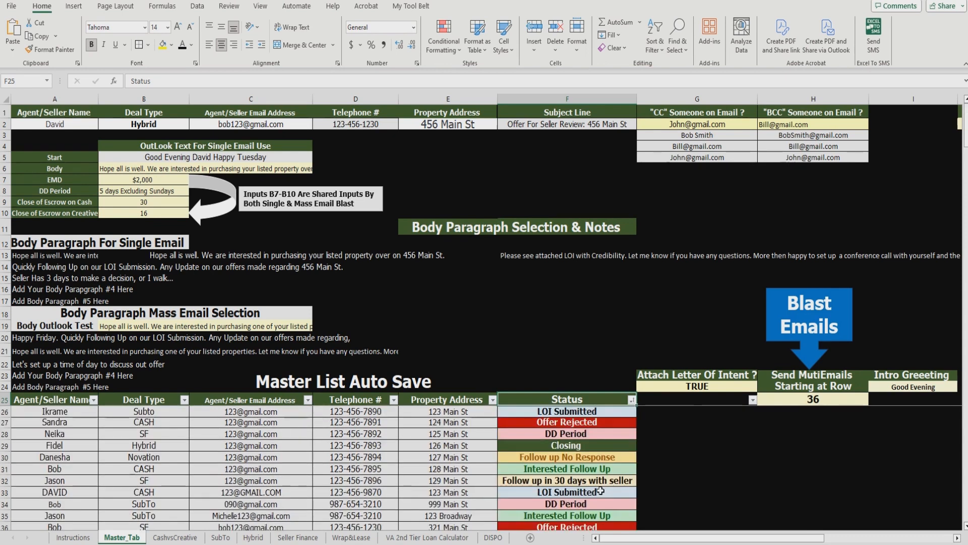
scroll(600, 490, up, 3)
scroll(603, 479, up, 1)
click(614, 469)
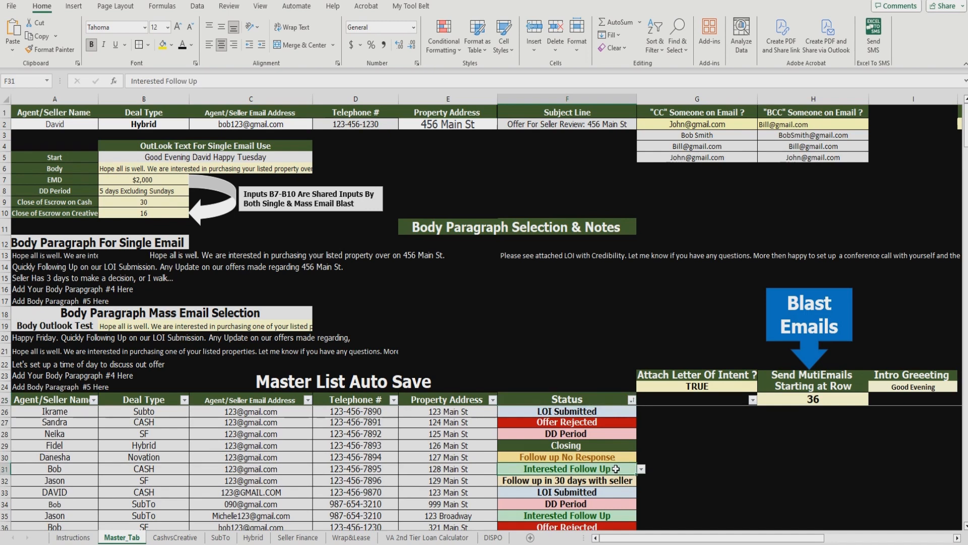
click(642, 469)
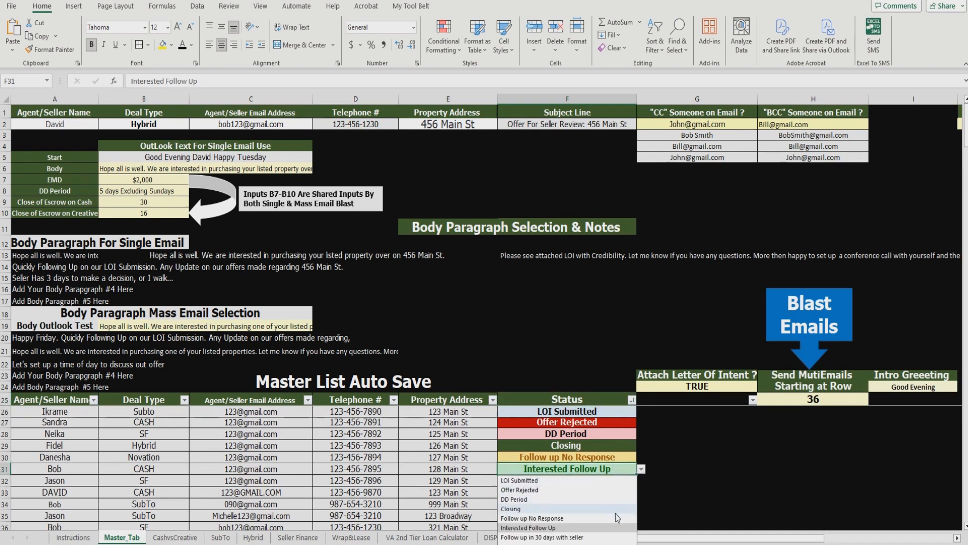
click(613, 517)
click(628, 483)
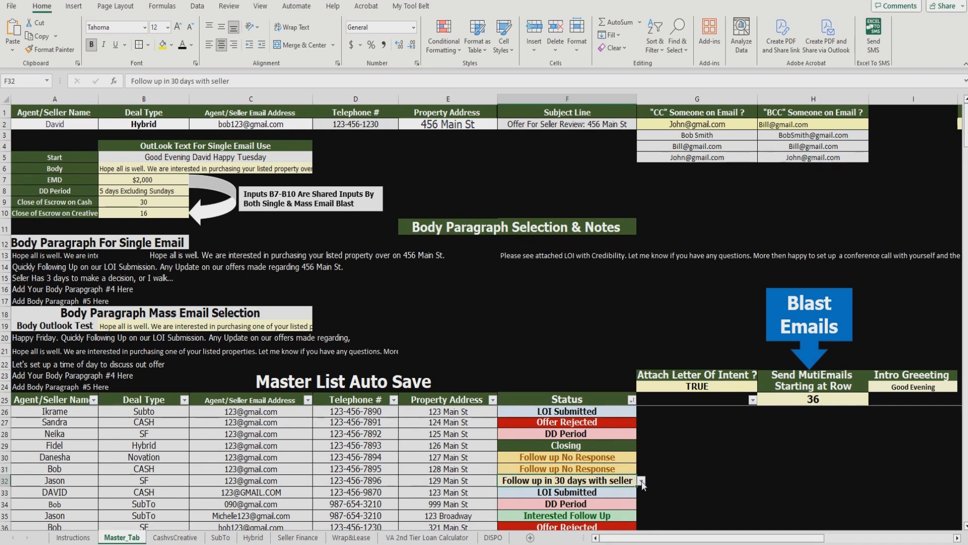
click(642, 480)
click(616, 441)
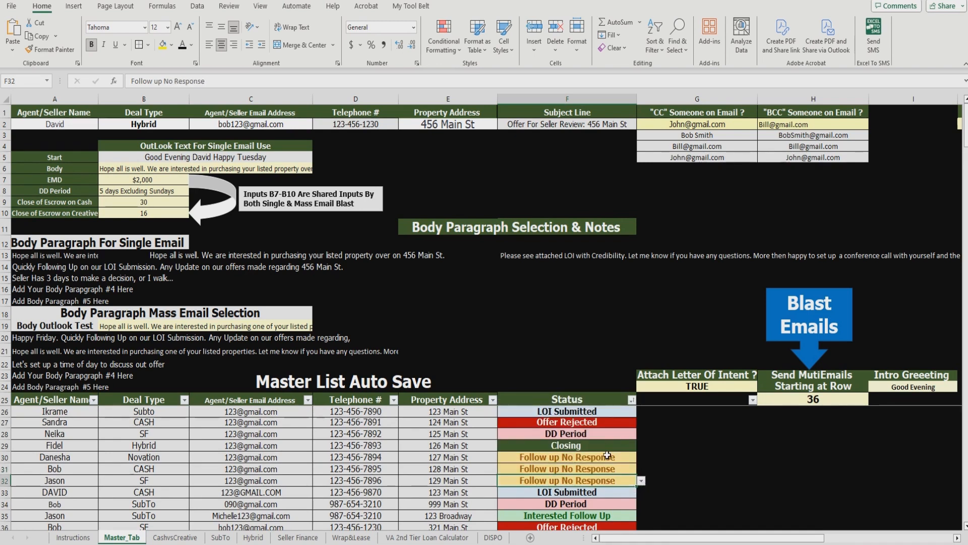
click(631, 400)
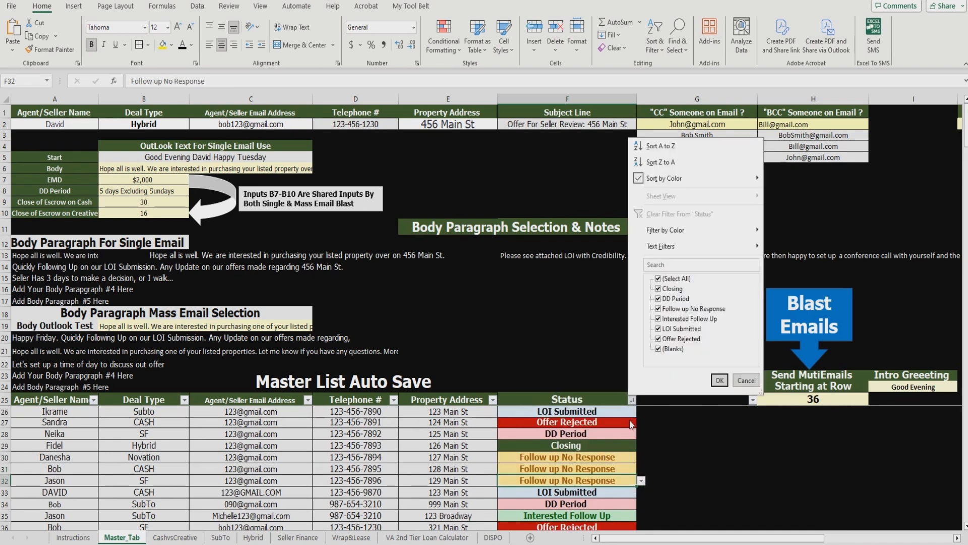
Step: Filter the Status column to show only Follow up No Response
click(664, 279)
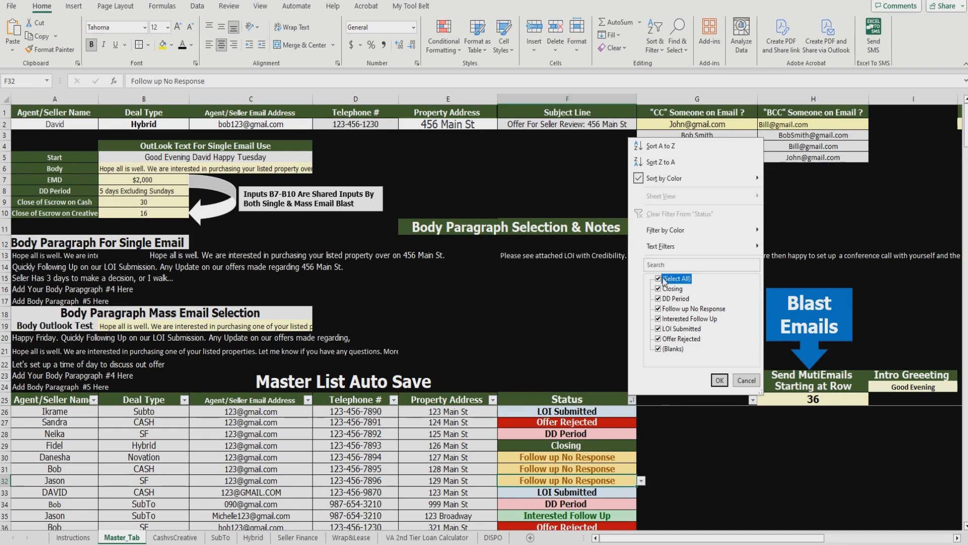
click(676, 309)
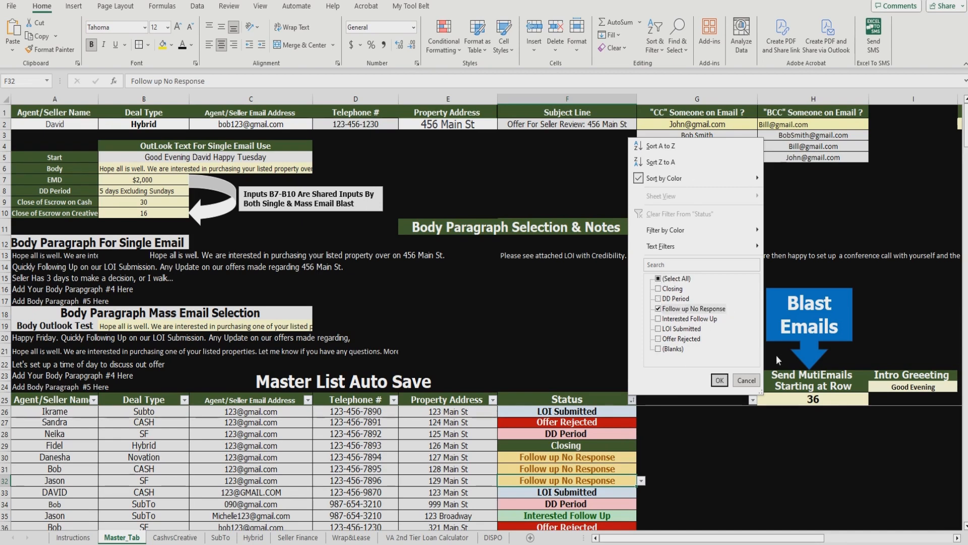
click(719, 380)
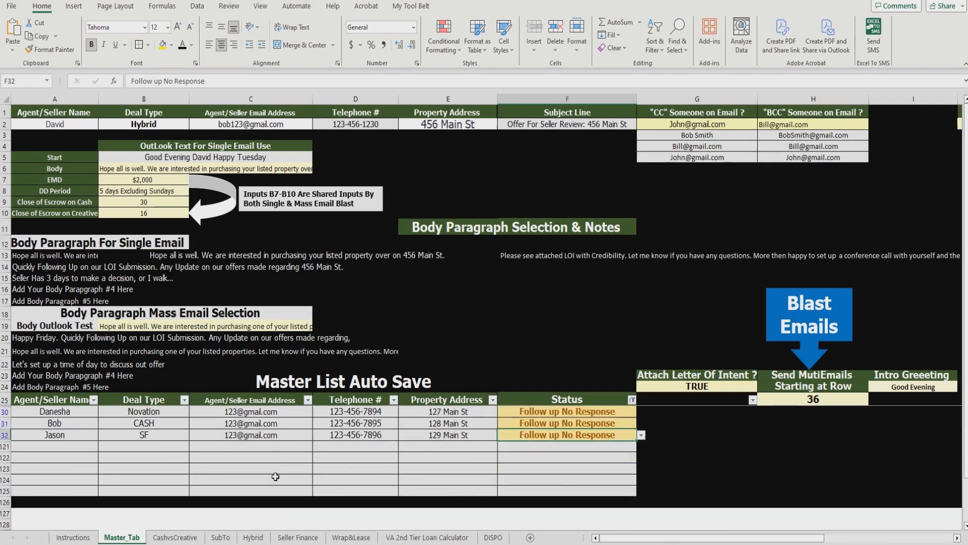
click(66, 455)
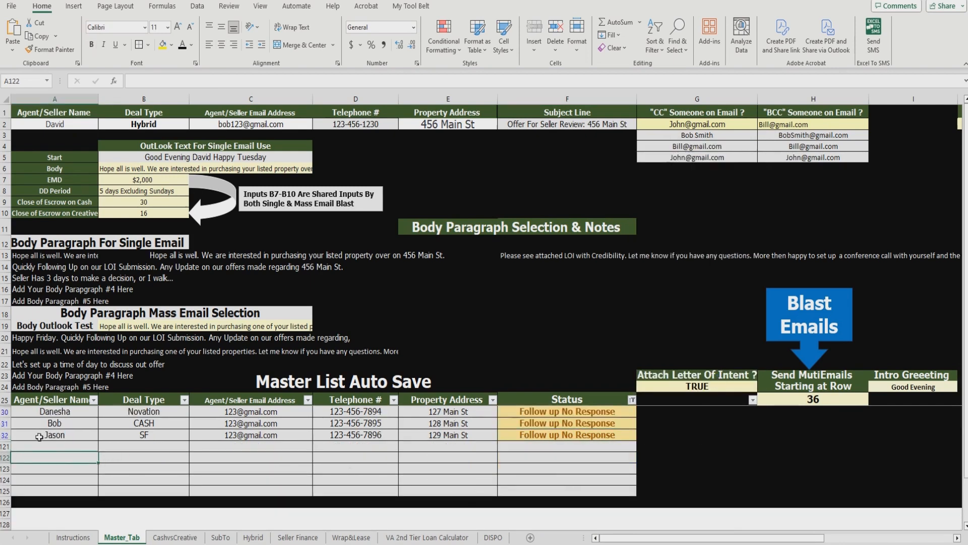
Step: Select the three filtered records A30:E32 and recheck the Status filter
click(4, 412)
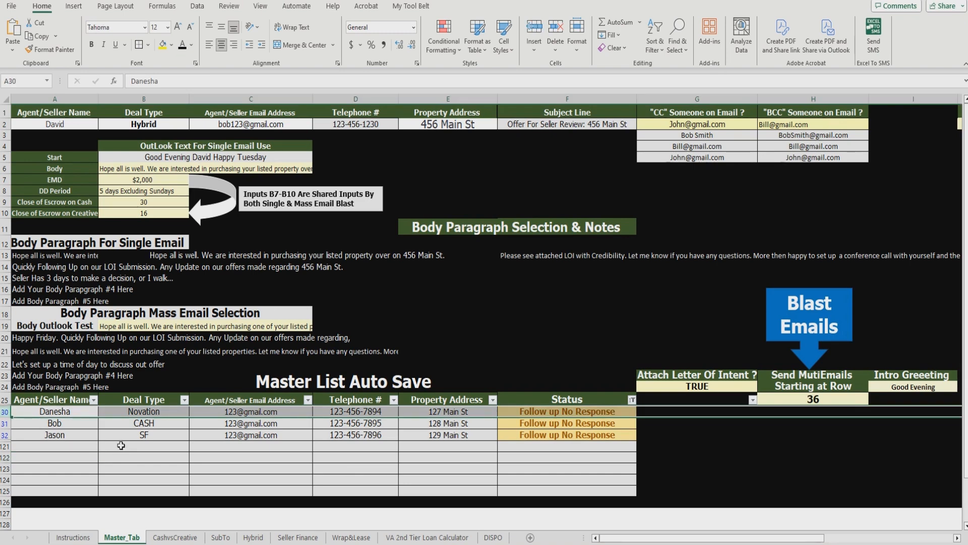
key(Down)
key(Down)
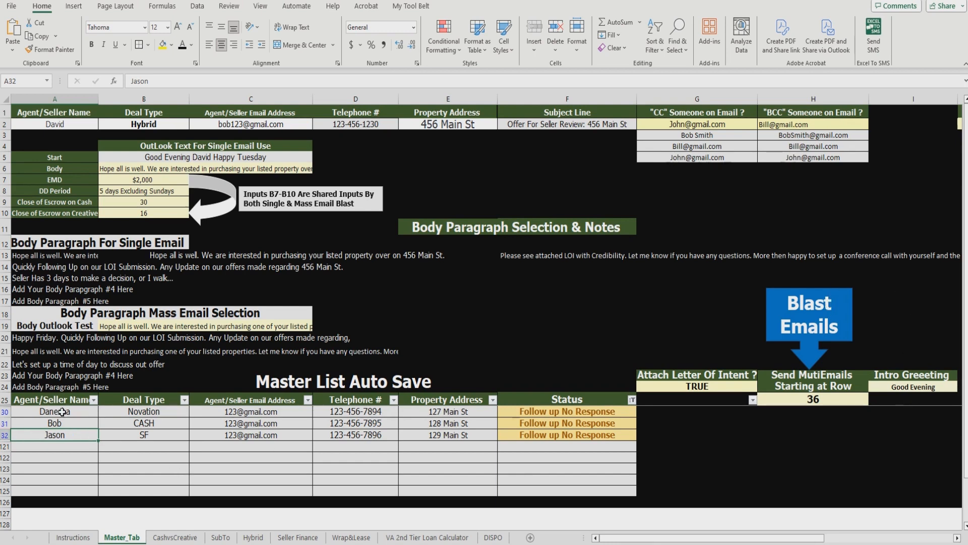
drag(61, 411, 442, 431)
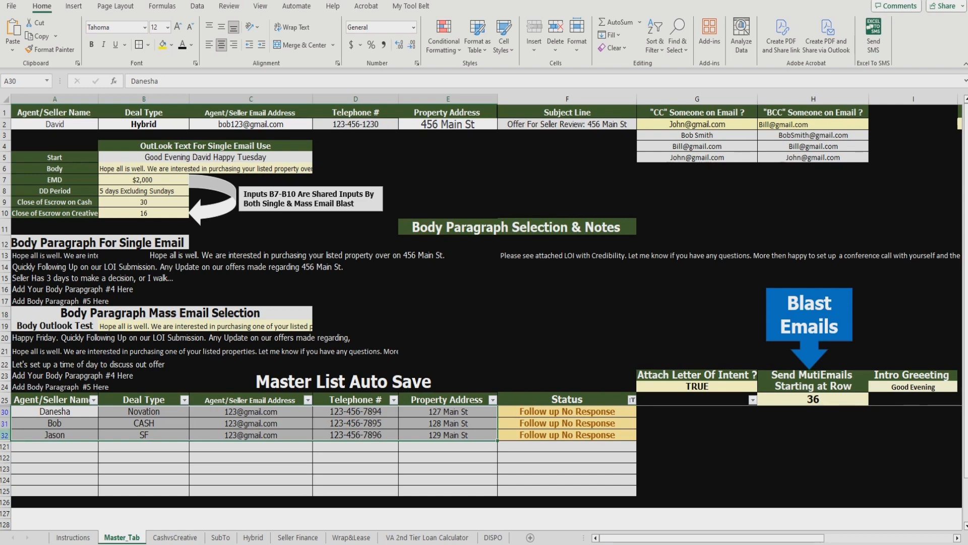
click(632, 400)
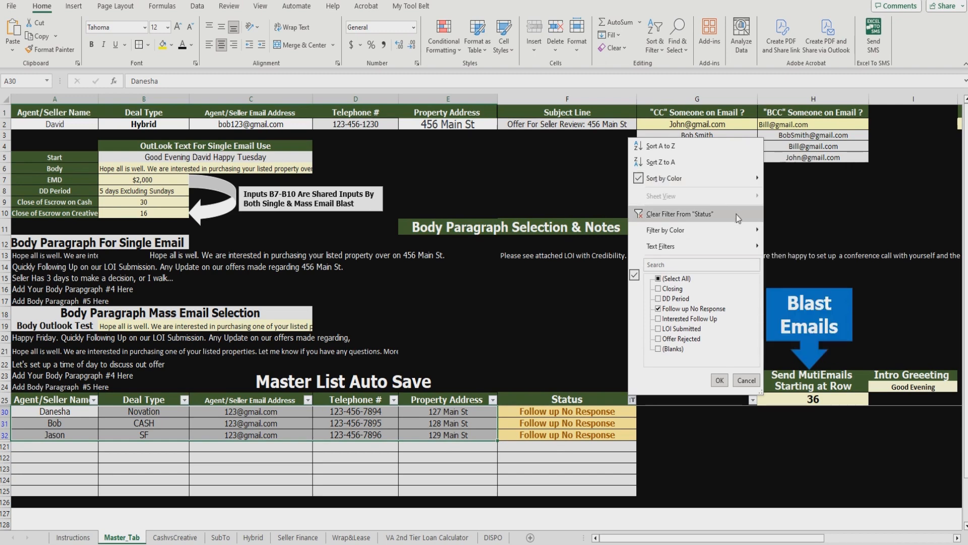
click(560, 492)
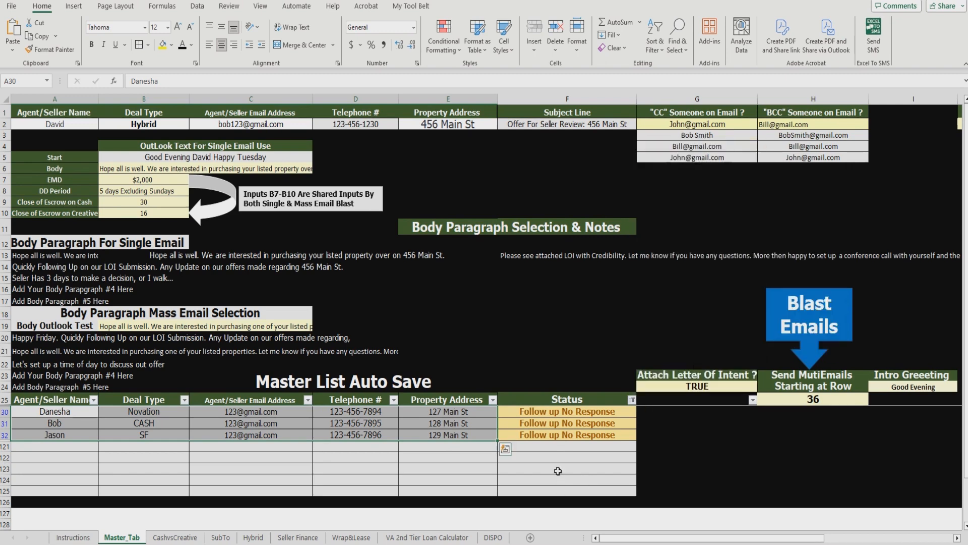
click(564, 446)
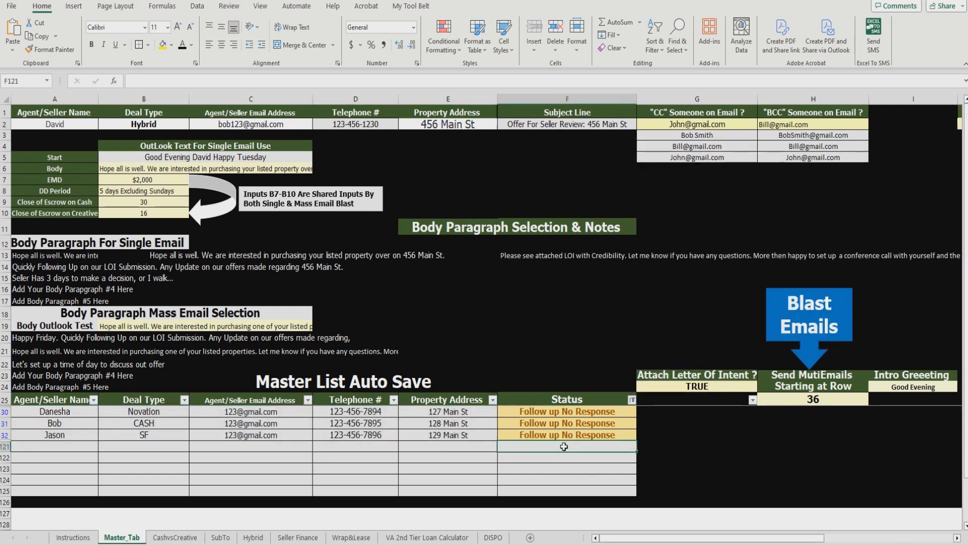
Step: Start an Equal To highlight rule, then cancel it
click(459, 54)
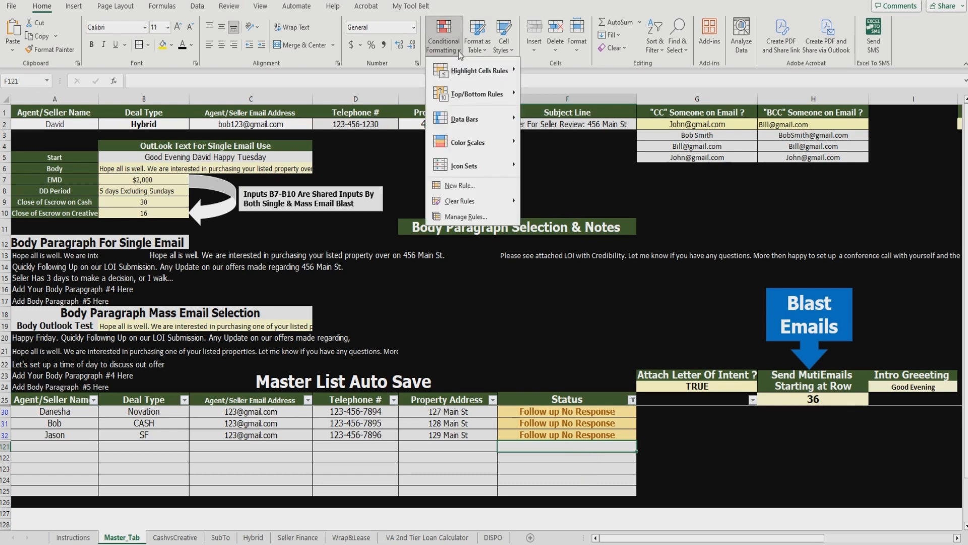
mouse_move(503, 74)
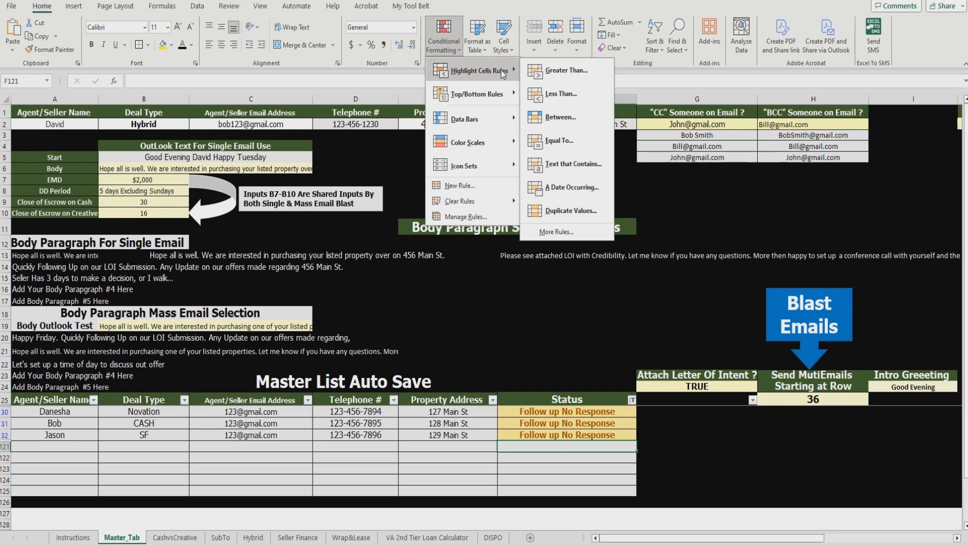
click(575, 144)
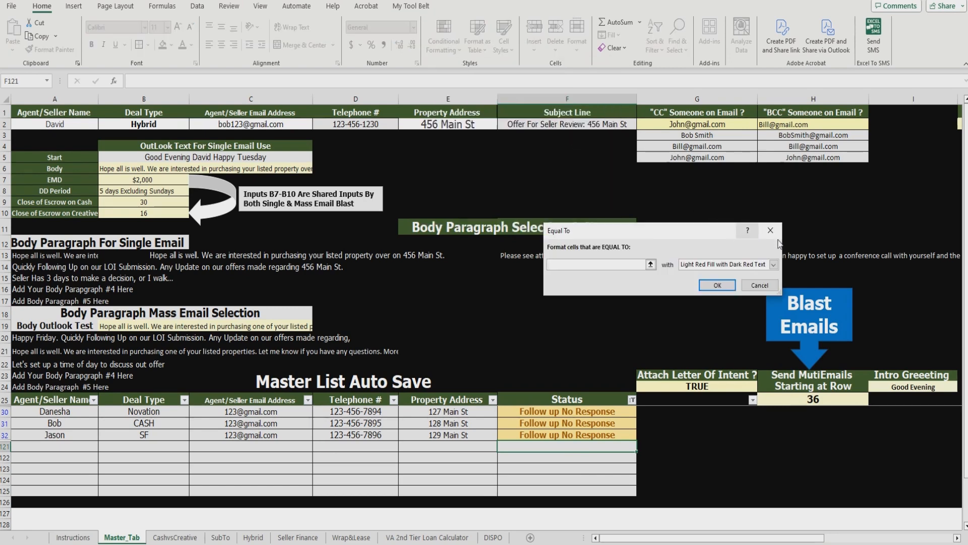
click(771, 231)
Step: Create a Text That Contains rule for 'Follow Up No Response', fixing the typo, with Custom Format
click(461, 53)
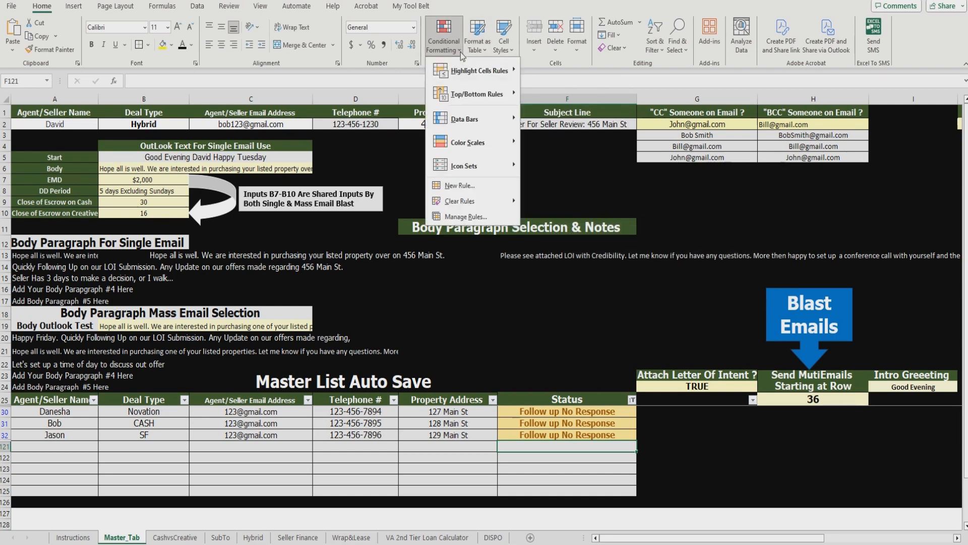
mouse_move(483, 71)
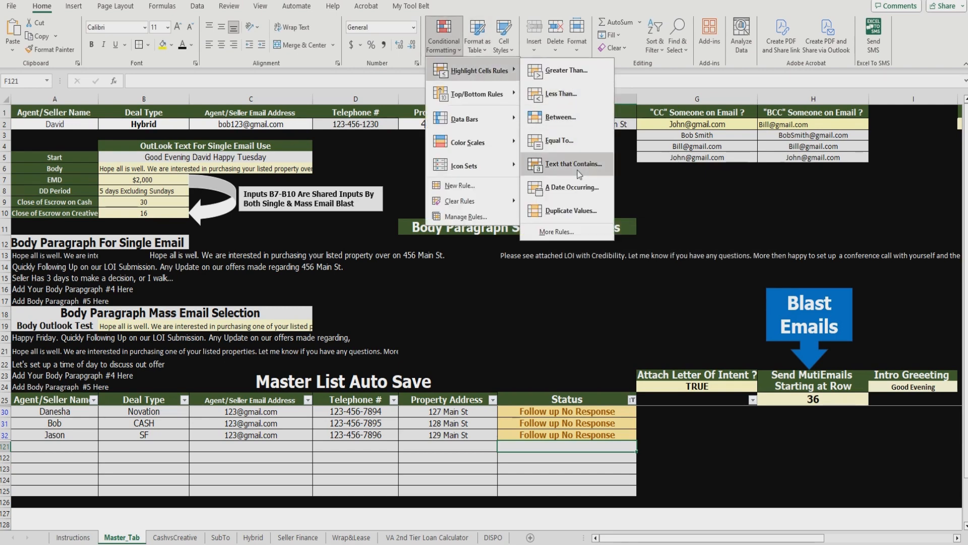
click(583, 164)
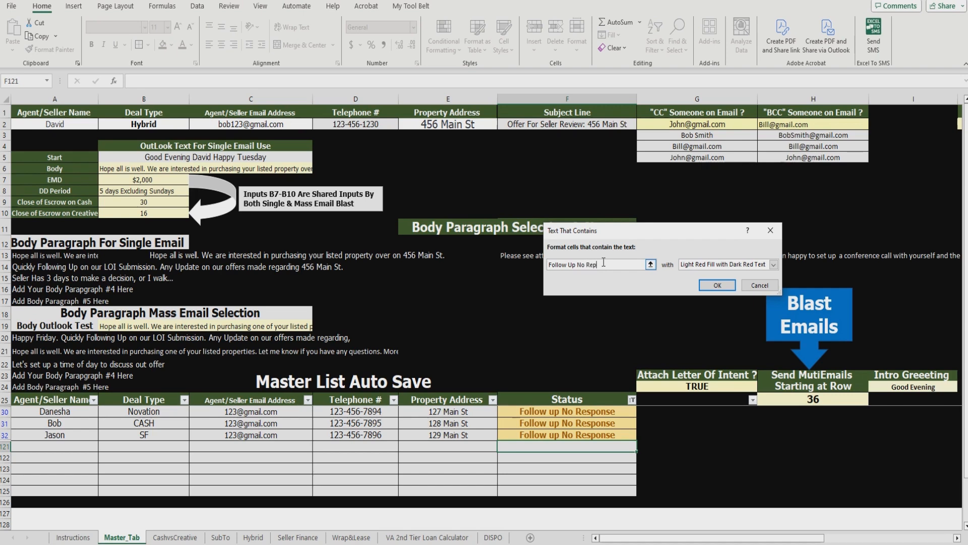
text(nse)
click(595, 265)
text(se)
click(773, 264)
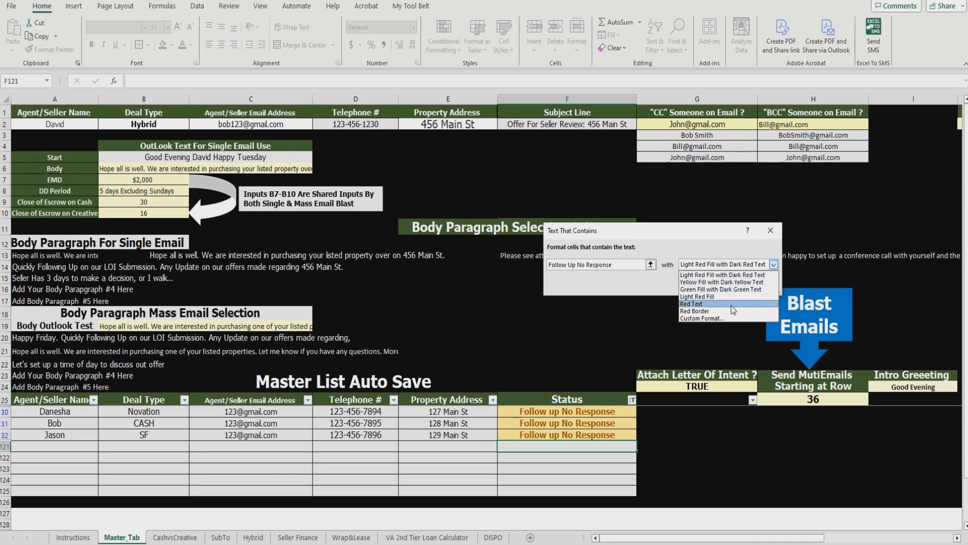
click(701, 319)
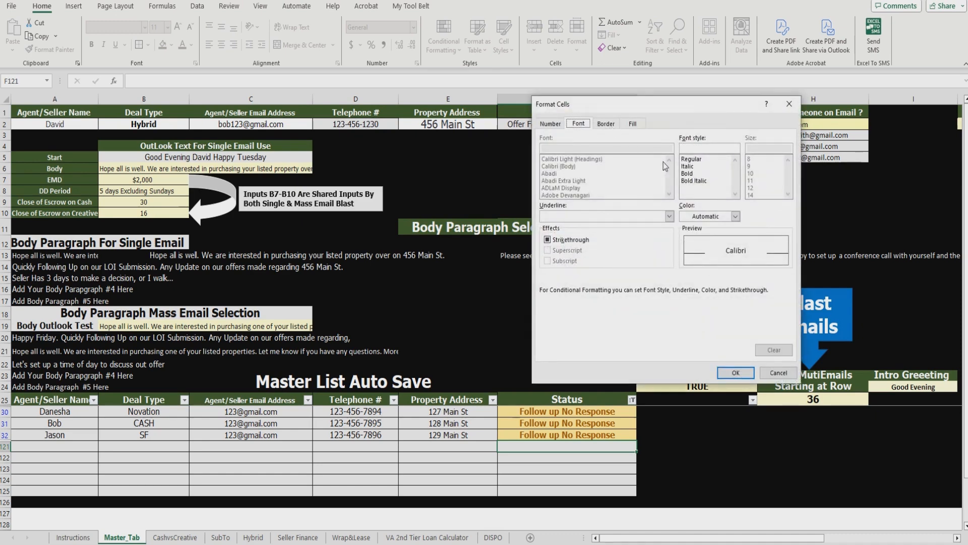
Step: Give the rule's format black font and a dark red fill, then confirm both dialogs
click(735, 216)
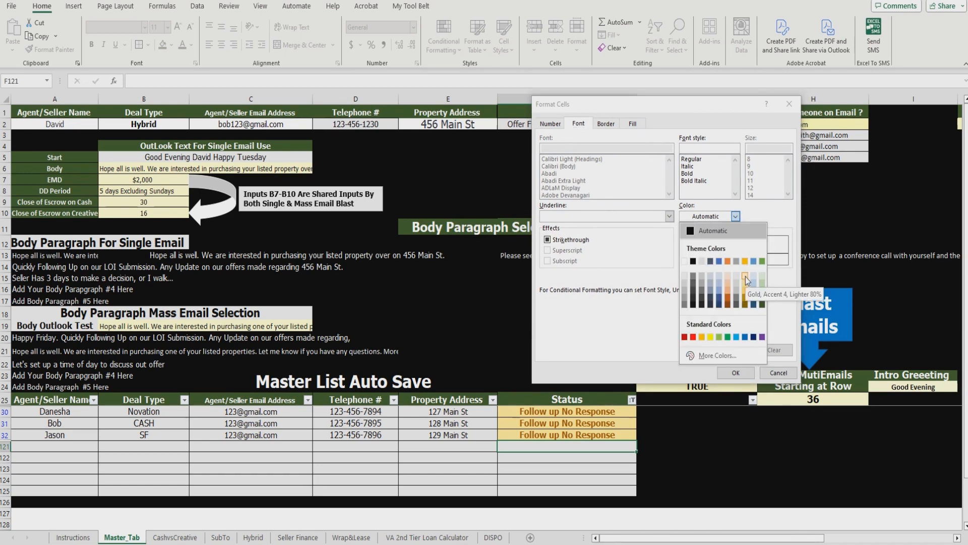
click(694, 261)
click(634, 124)
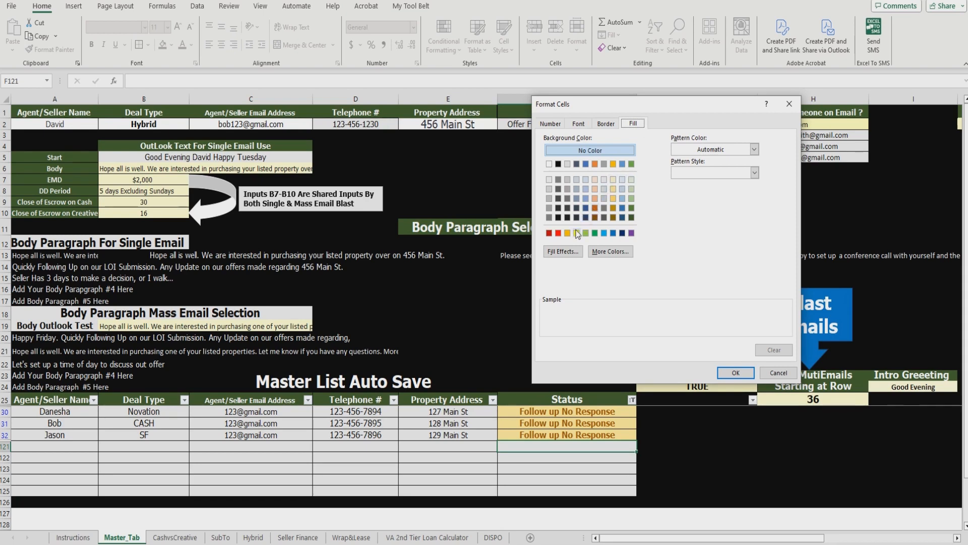
click(550, 234)
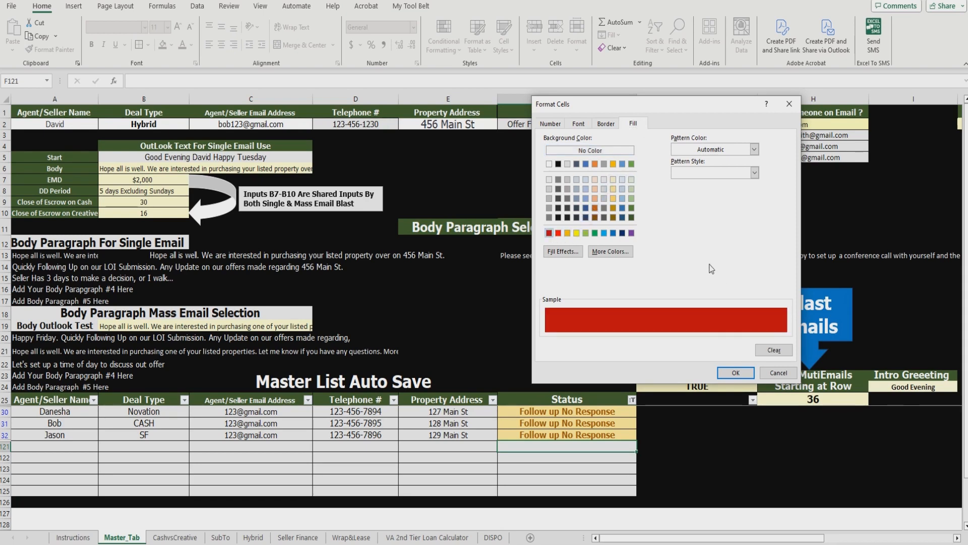
click(737, 373)
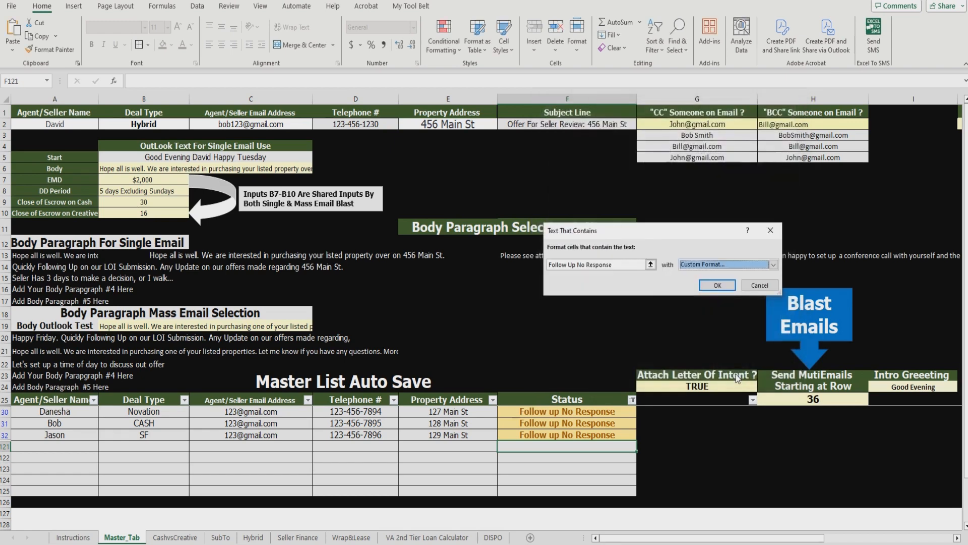
click(718, 282)
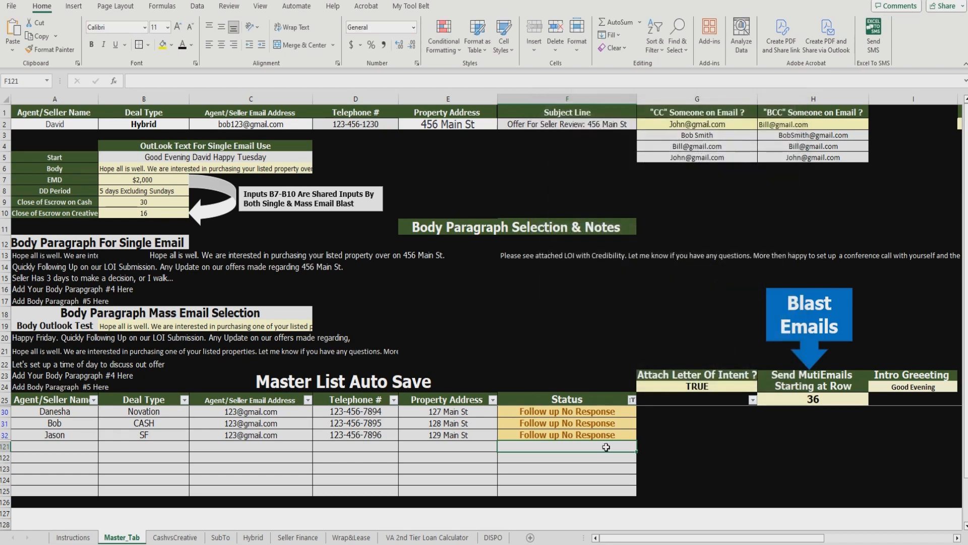
click(616, 468)
click(627, 447)
scroll(629, 457, down, 1)
scroll(629, 457, up, 1)
click(631, 432)
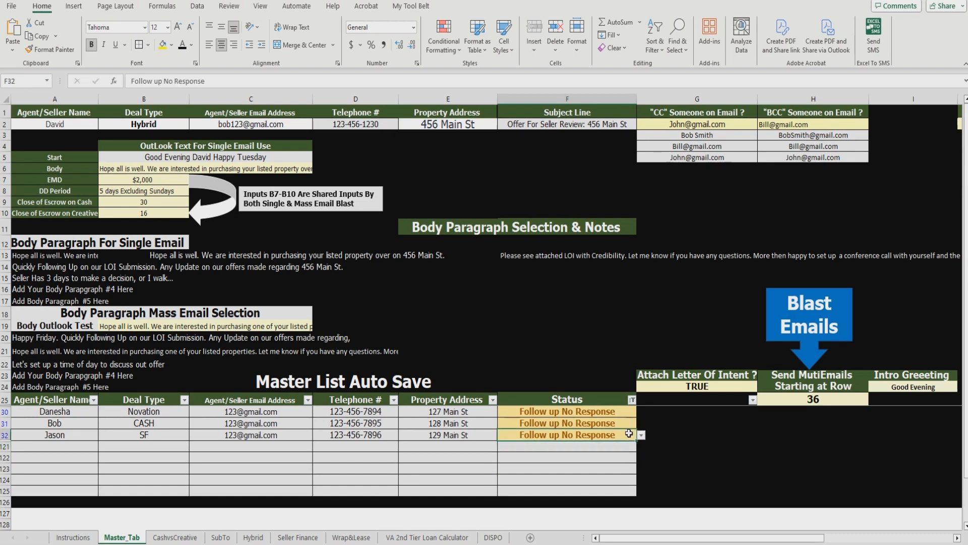
click(618, 445)
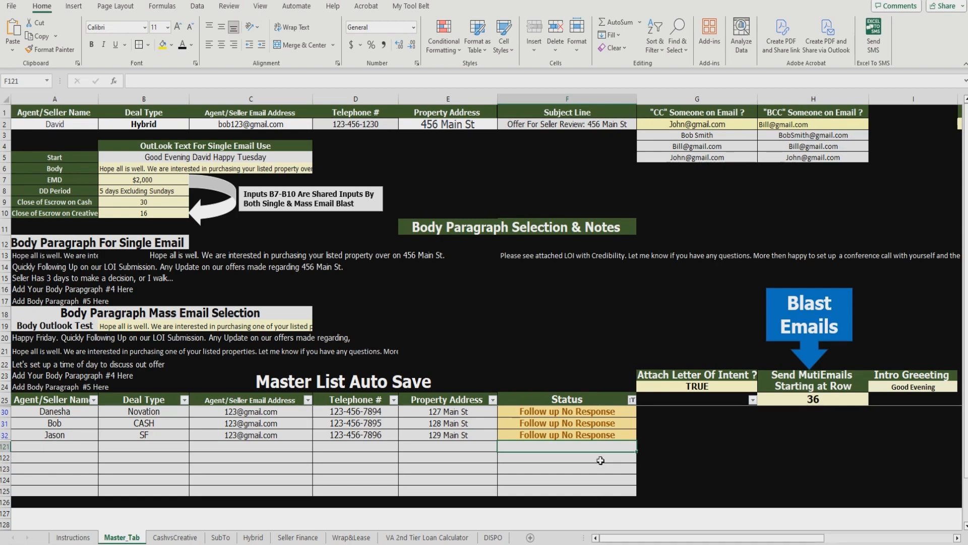
drag(598, 446, 585, 491)
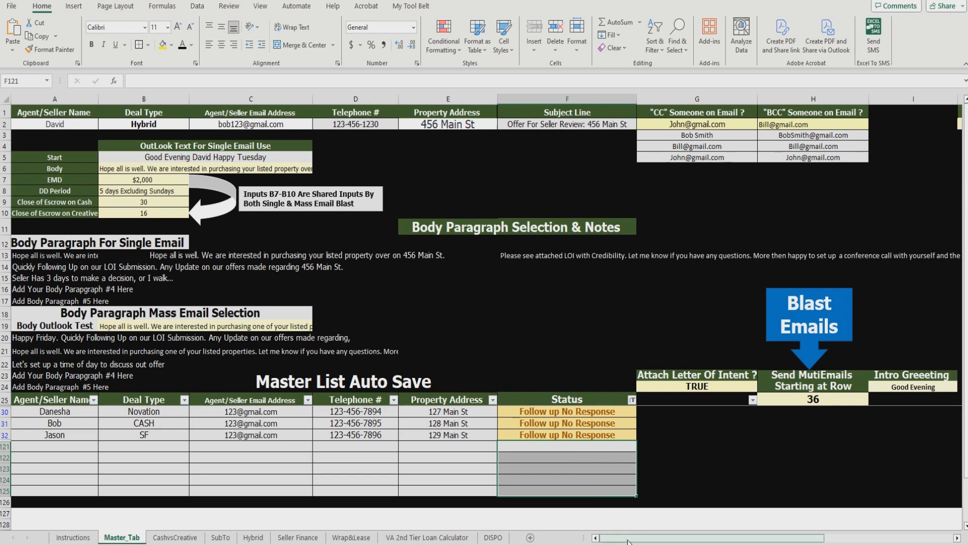
drag(628, 541, 595, 538)
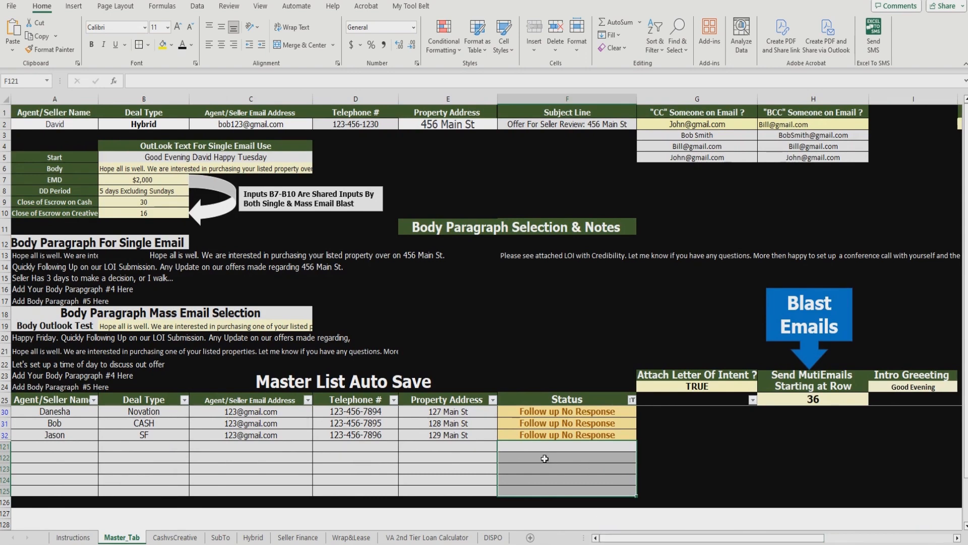
Step: Scroll across to review the Status Updates options in column K, then scroll back
click(536, 479)
drag(731, 538, 848, 538)
drag(638, 389, 644, 439)
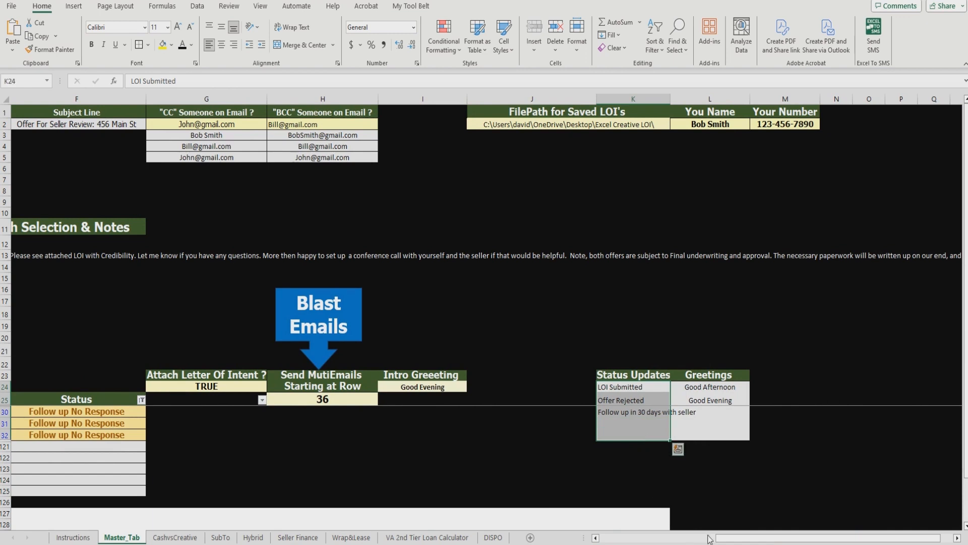
drag(722, 538, 683, 540)
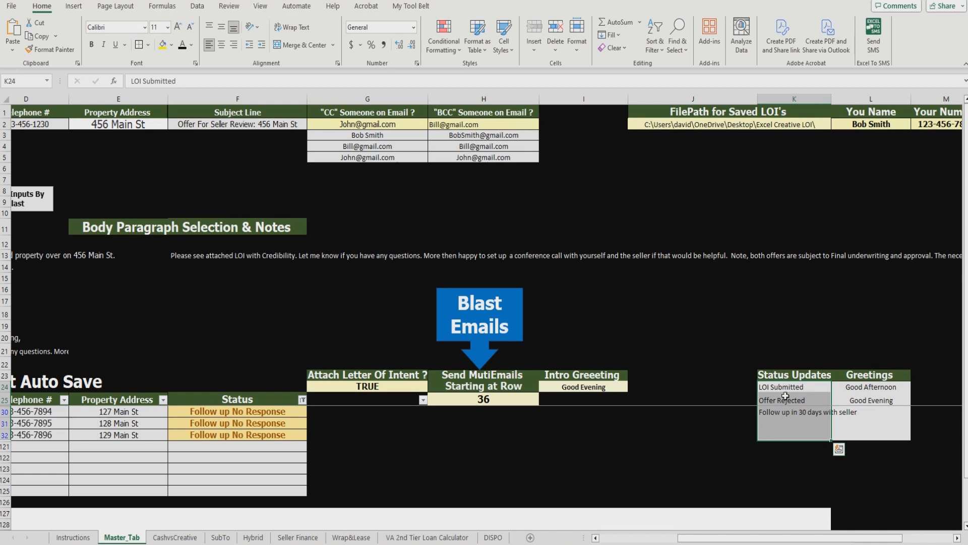
drag(789, 538, 710, 537)
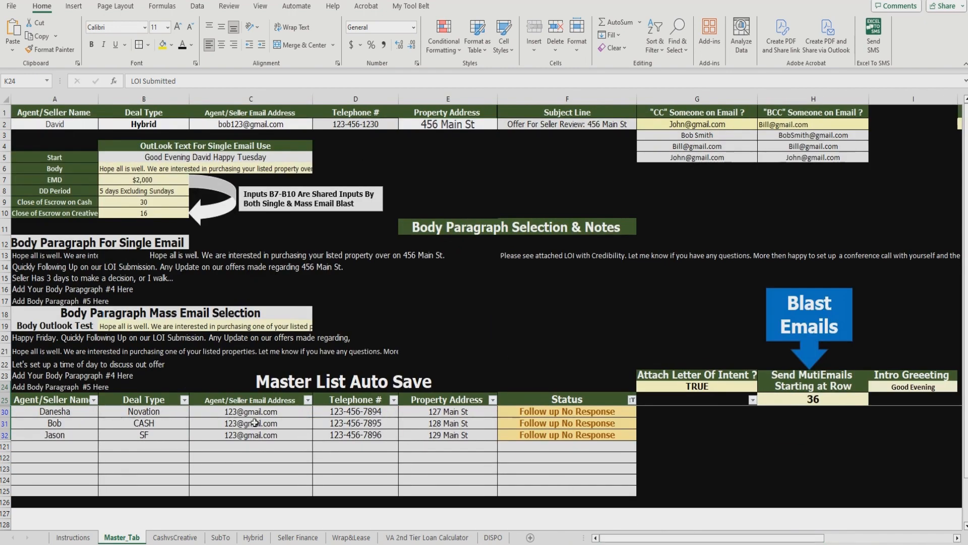
Step: Clear the Status filter so every row shows again
click(632, 399)
click(680, 214)
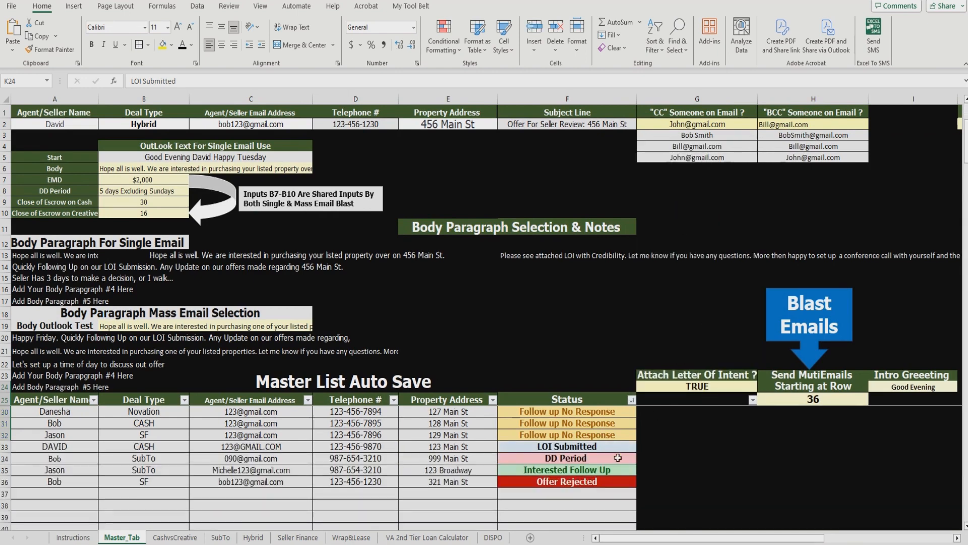
scroll(618, 457, down, 20)
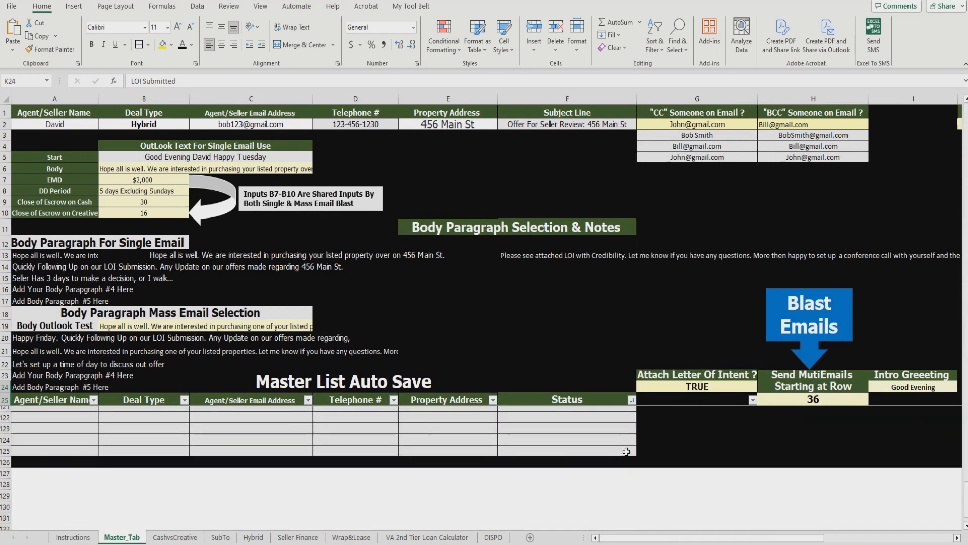
Step: Select the empty Status cells F121:F125 at the bottom of the table
scroll(626, 450, up, 1)
click(600, 434)
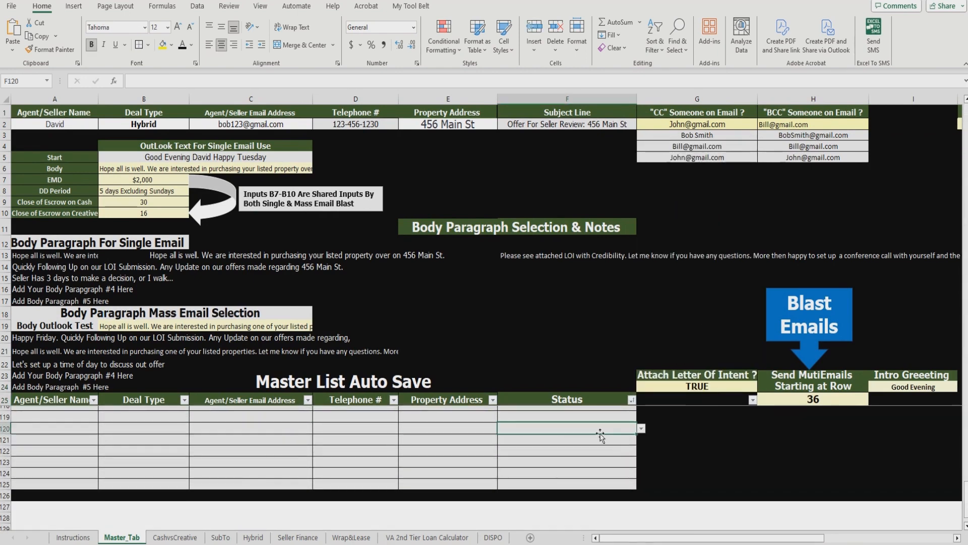
click(600, 439)
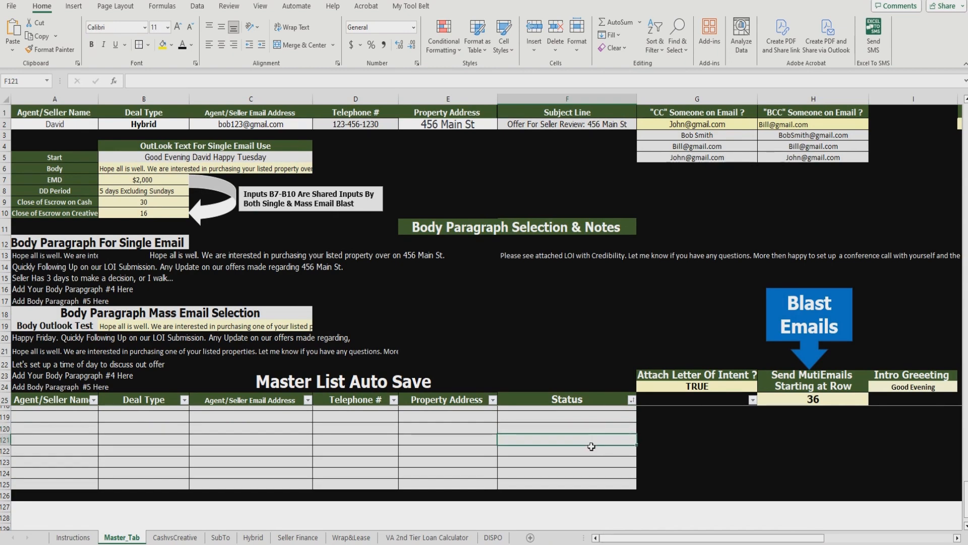
drag(592, 439, 592, 482)
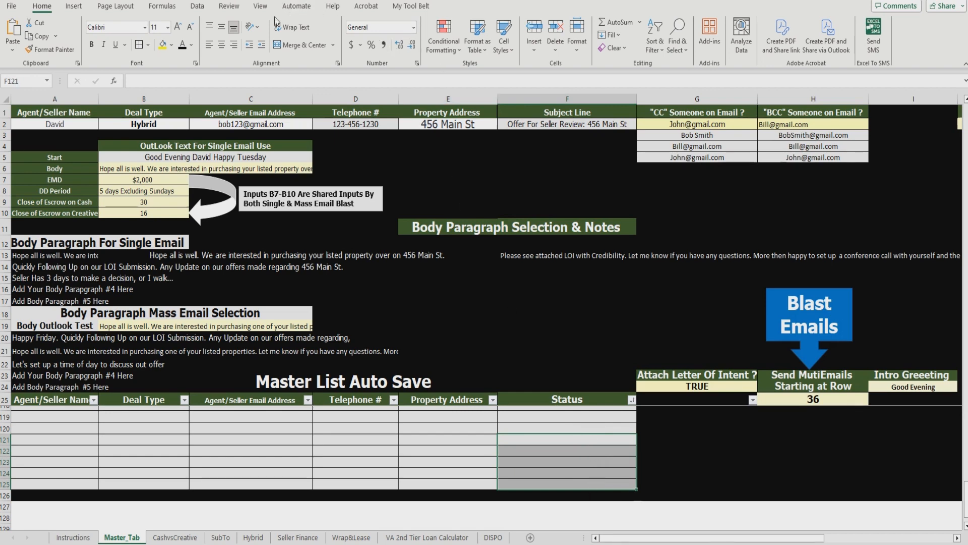
Step: Add a List data validation with source =$K$24:$K$35 to those cells
click(203, 6)
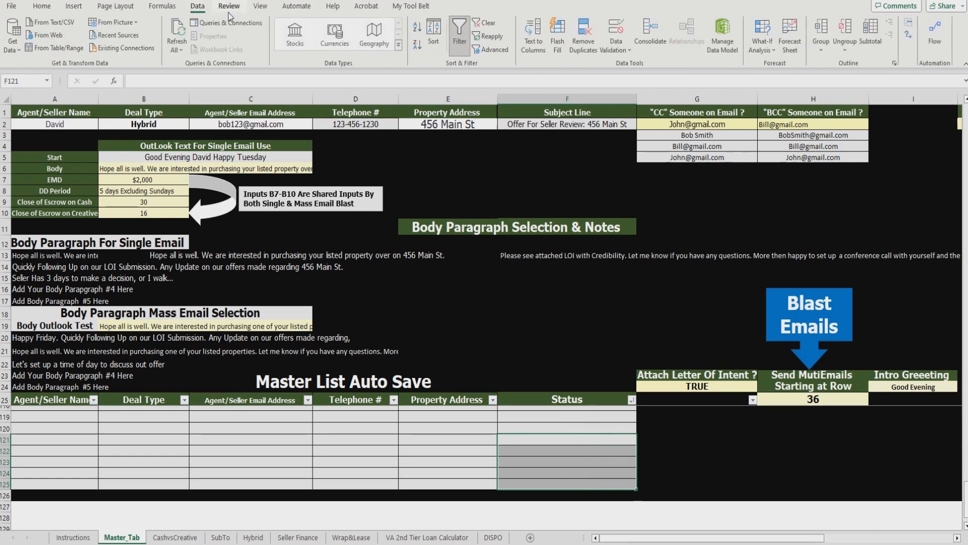
click(629, 50)
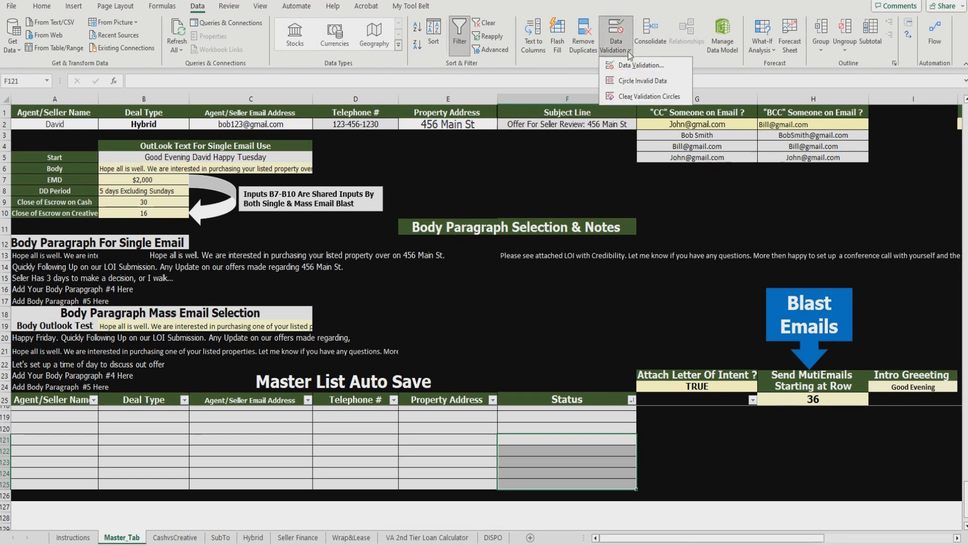
click(637, 69)
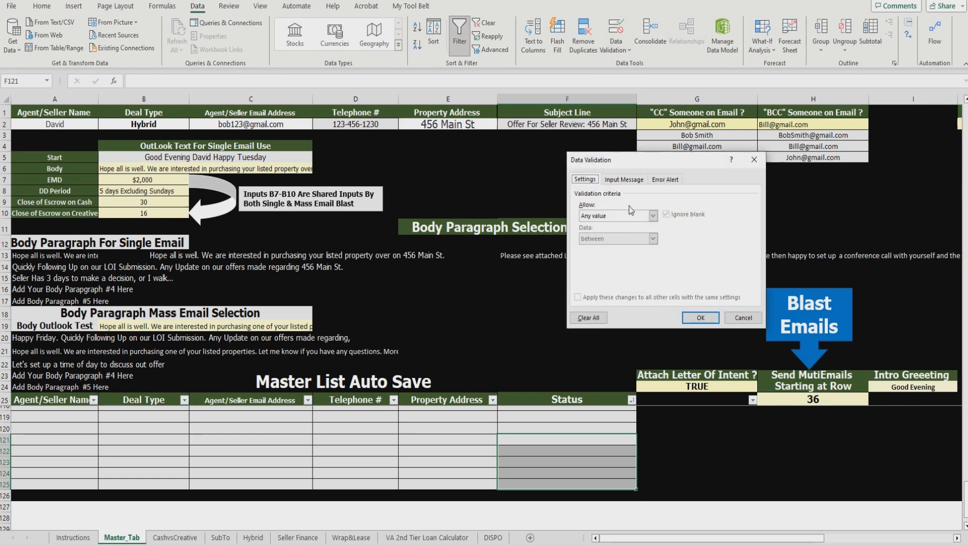
click(653, 217)
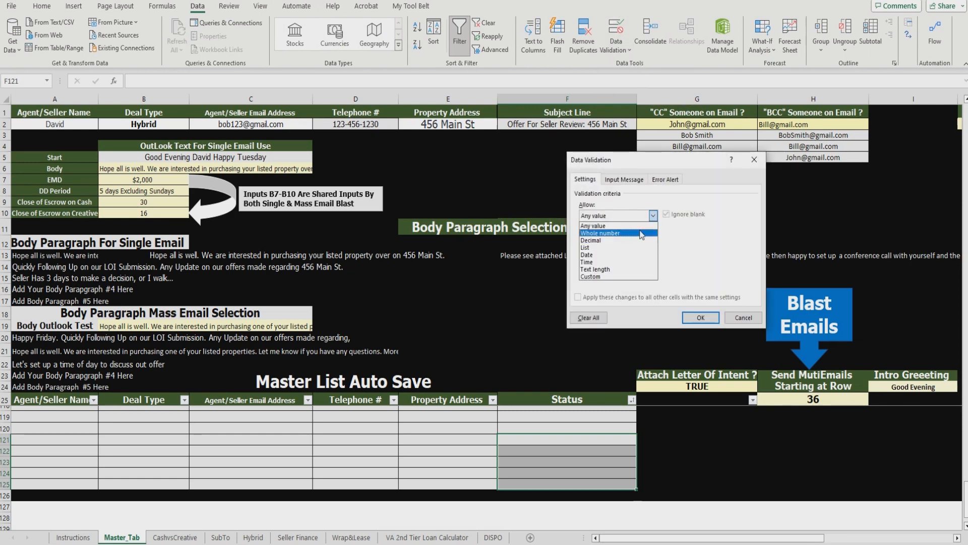
click(636, 249)
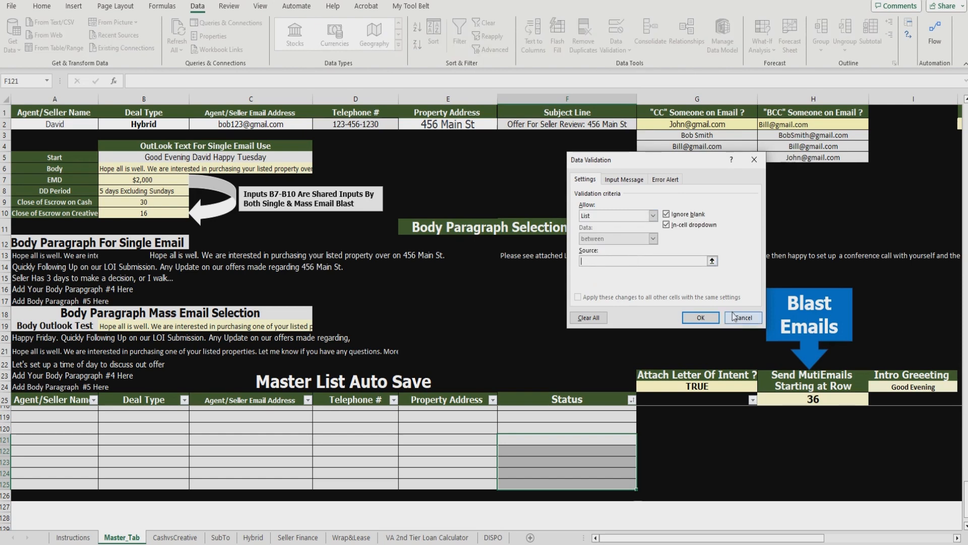
drag(755, 536, 852, 536)
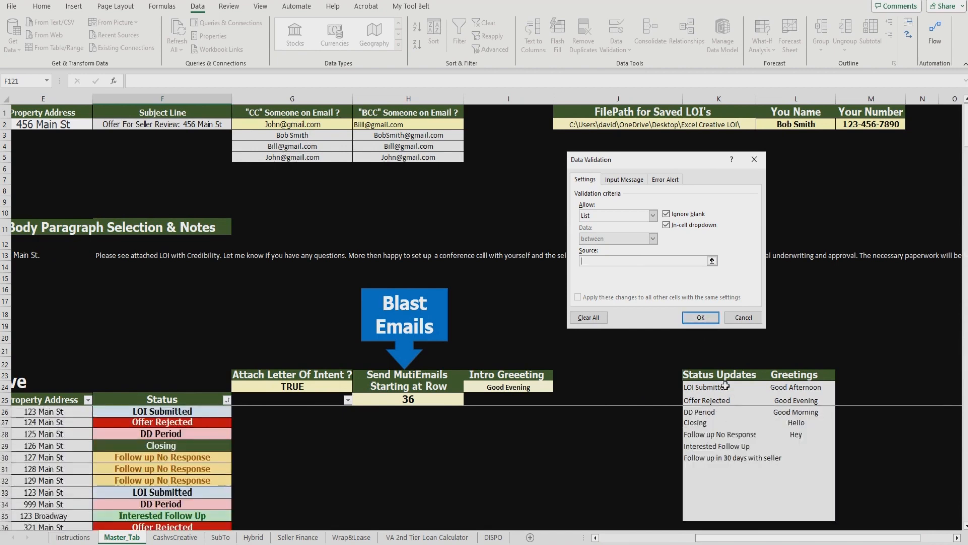
drag(727, 386, 731, 516)
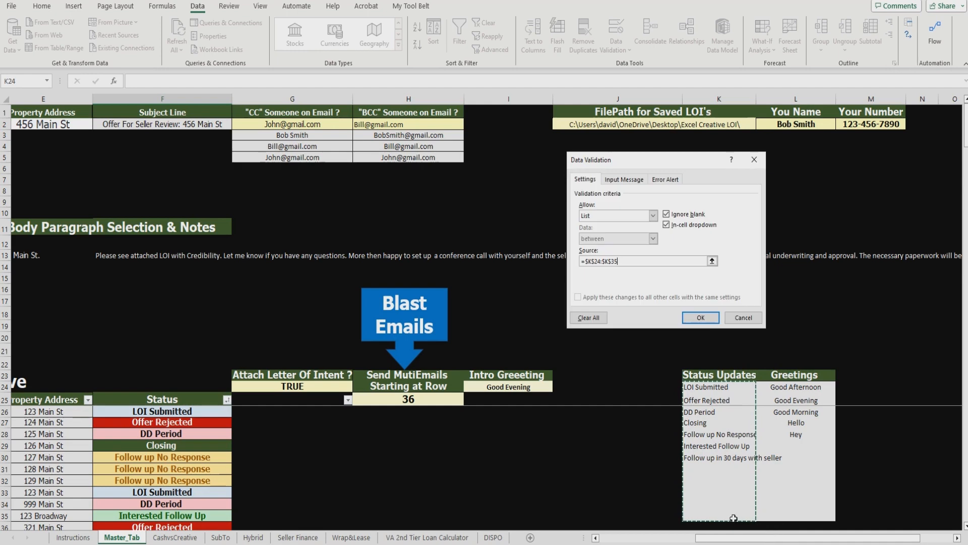
click(702, 318)
drag(762, 538, 659, 536)
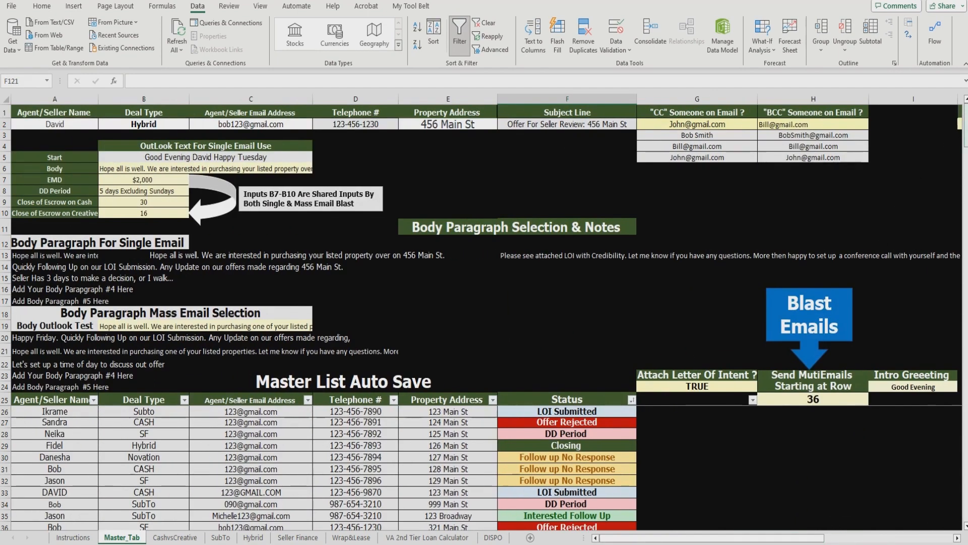
Step: Choose Follow up No Response from F121's new dropdown, which shows the dark red highlight
drag(966, 126, 940, 486)
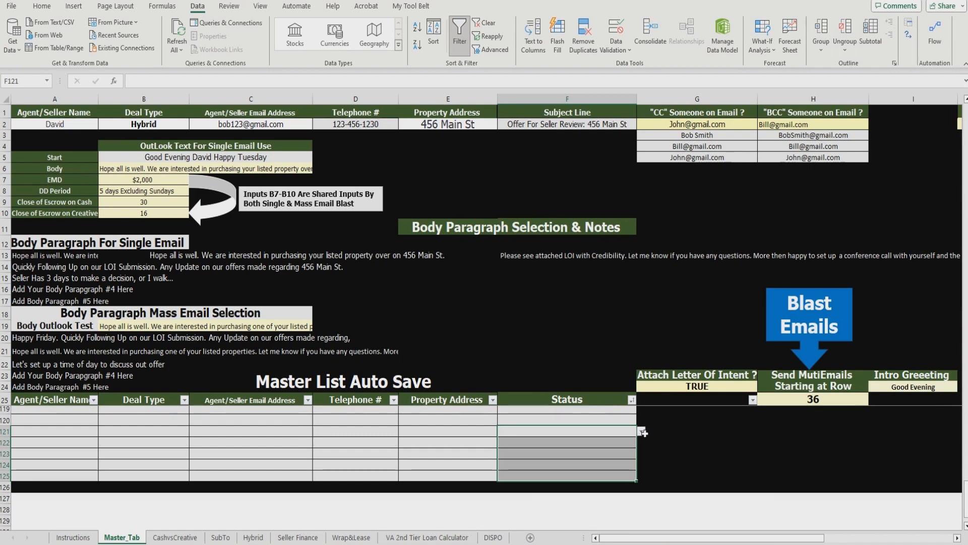
click(642, 431)
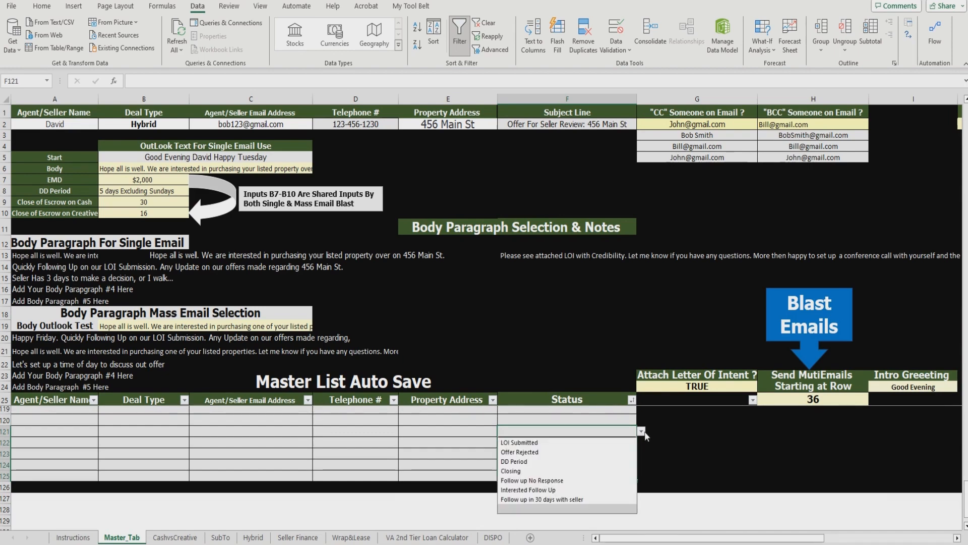
click(607, 482)
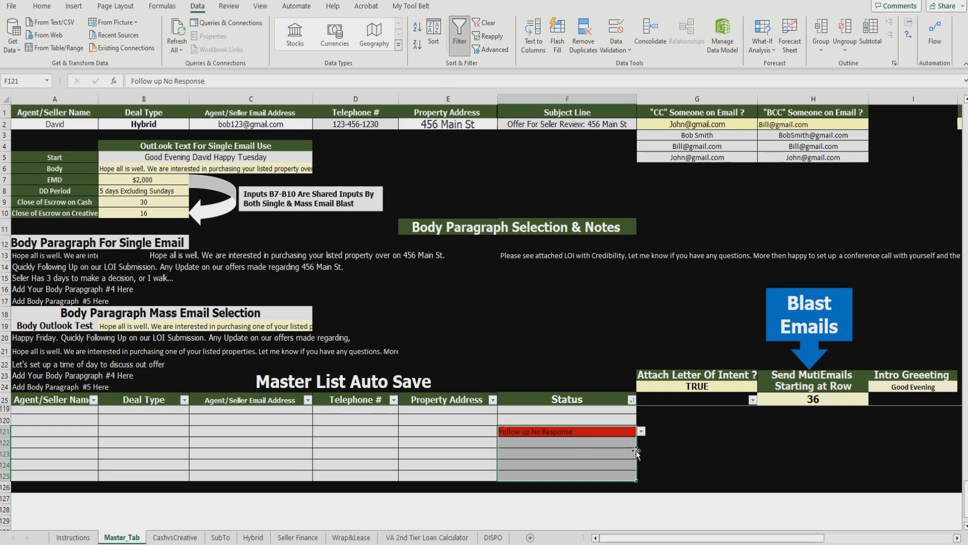
scroll(572, 450, up, 14)
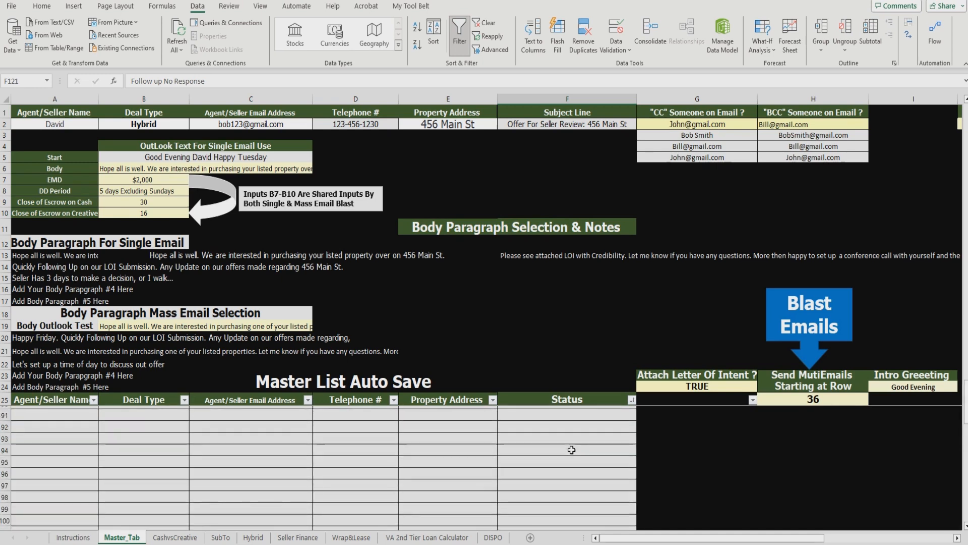
Step: Check the statuses of rows 30–32, then filter Status to show only Follow up No Response
scroll(579, 453, up, 17)
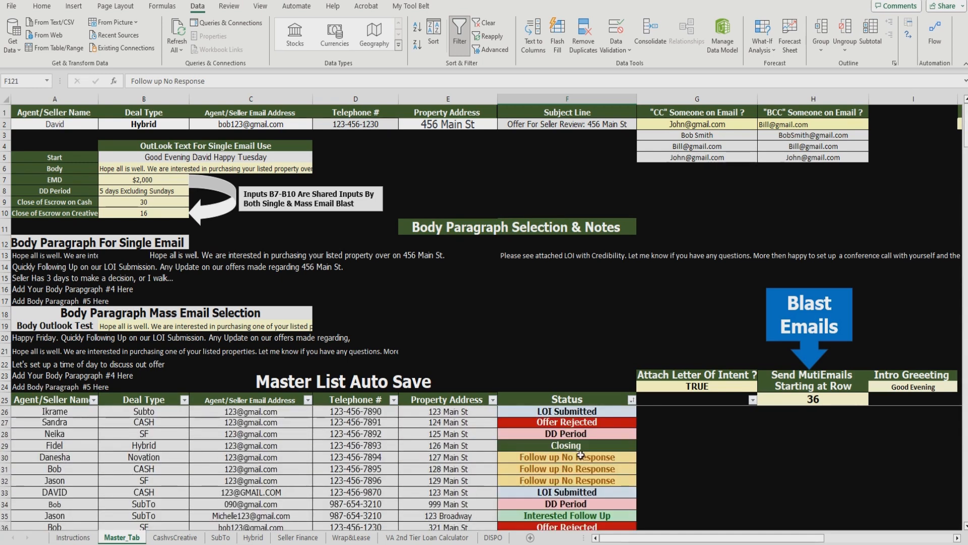
click(602, 457)
click(616, 469)
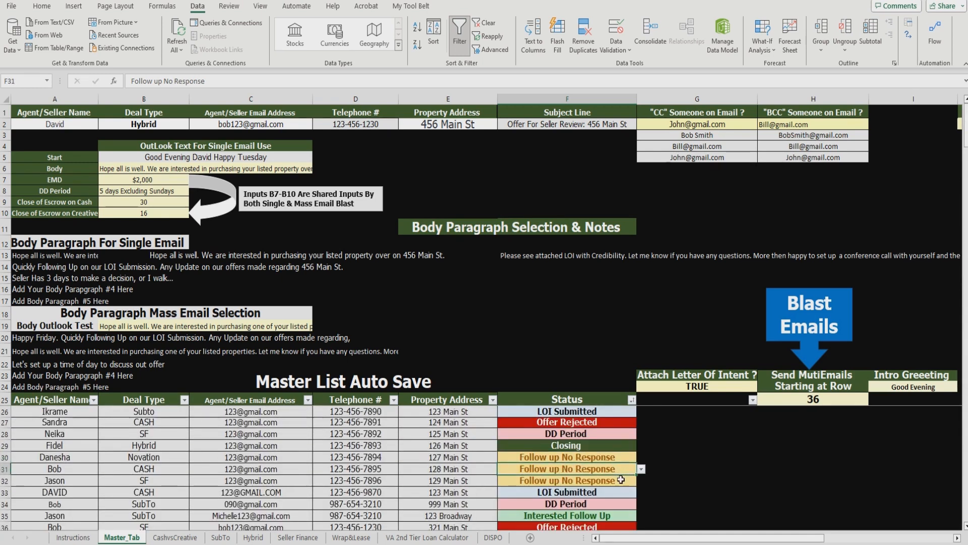
click(621, 479)
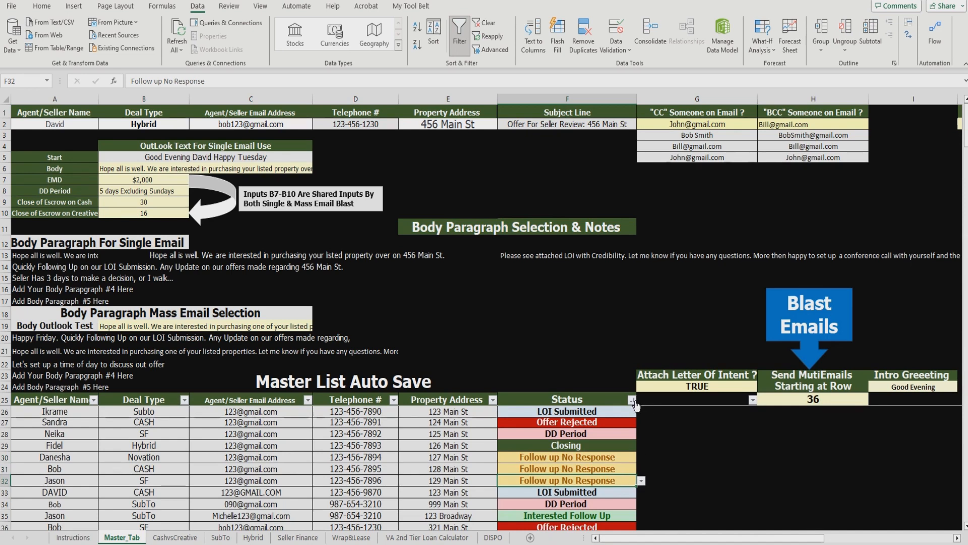
click(631, 399)
click(682, 278)
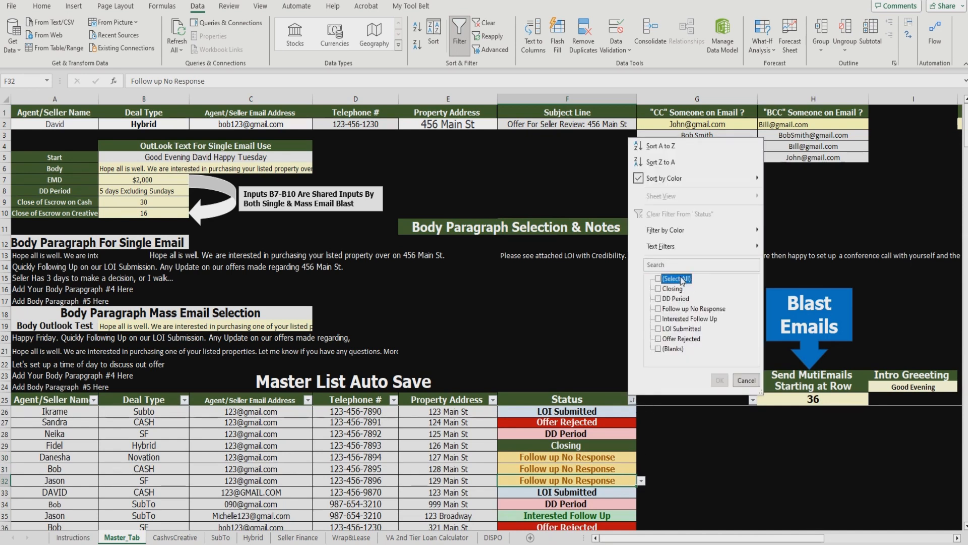
click(714, 308)
click(720, 380)
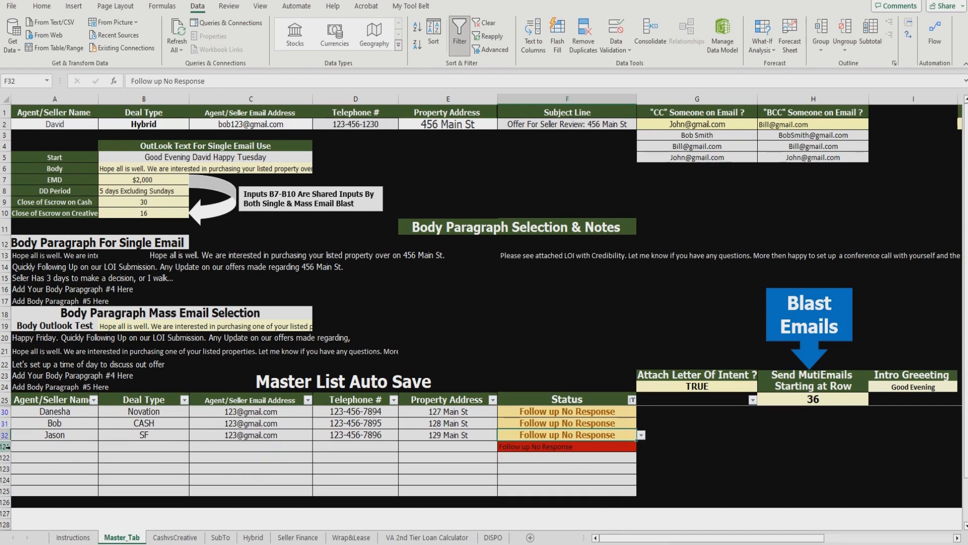
Step: Set the stray status cell F121 to the blank option
click(629, 450)
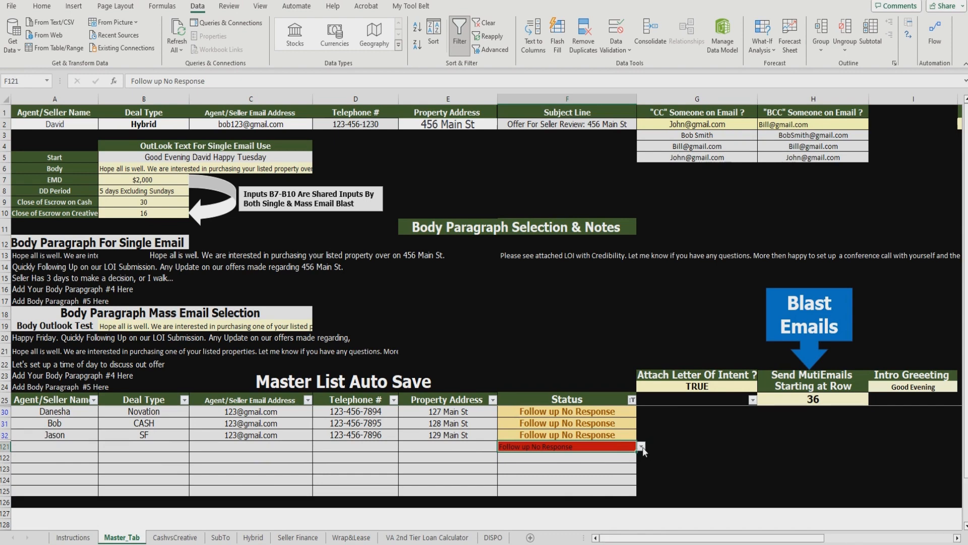
click(641, 447)
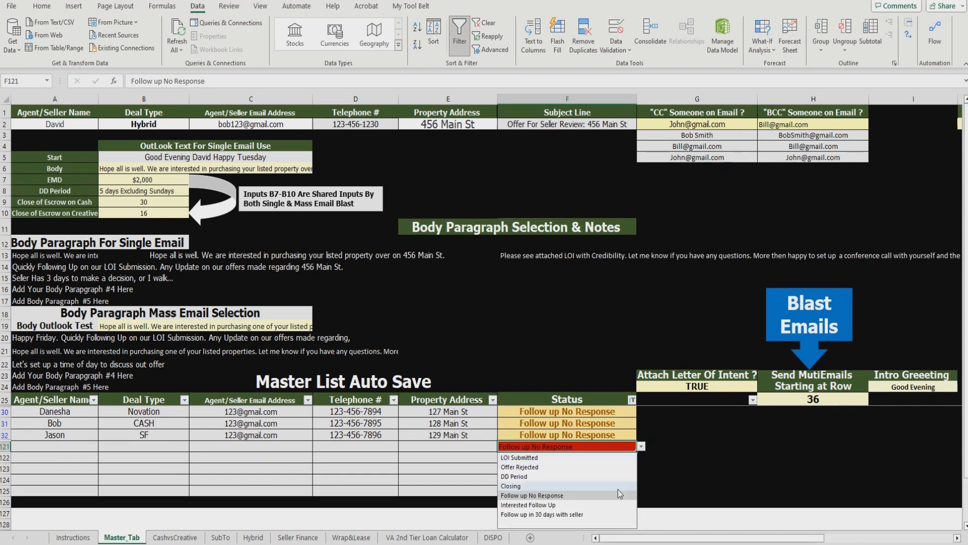
click(592, 523)
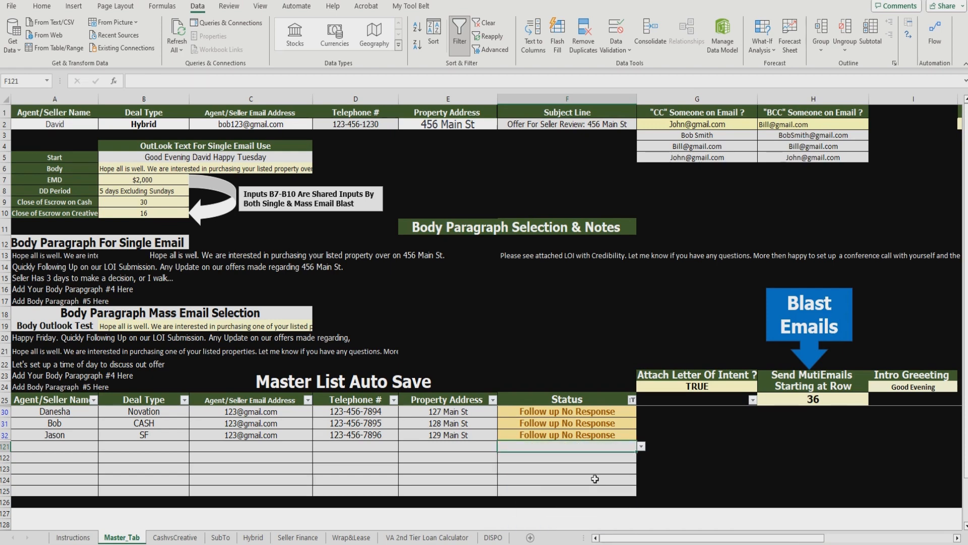
click(640, 445)
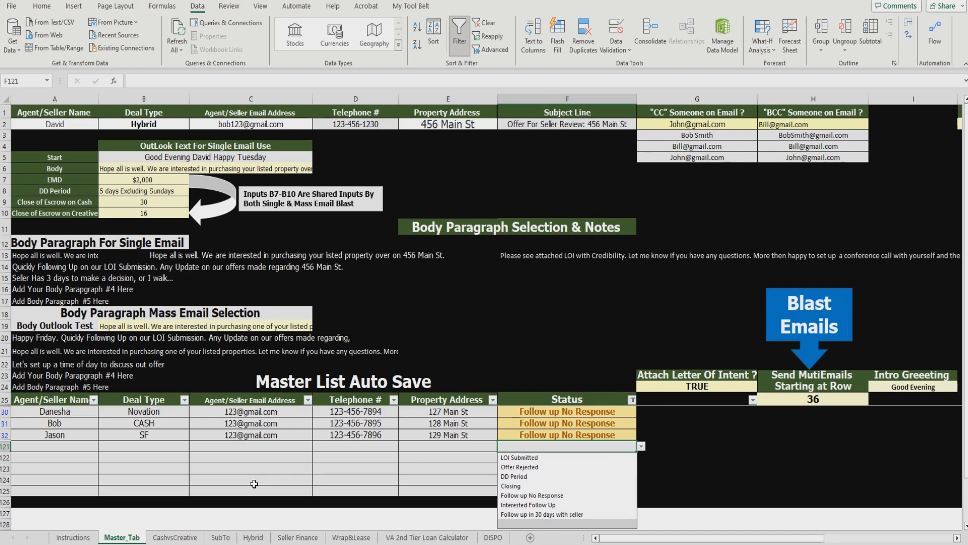
click(273, 476)
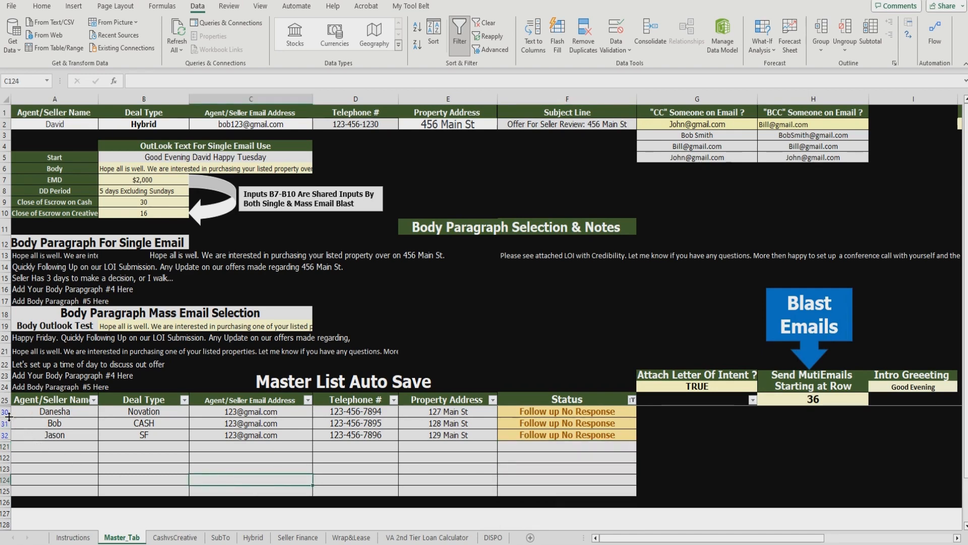
Step: Select the three filtered agent names, then select mass email body cell B19
drag(27, 414, 31, 433)
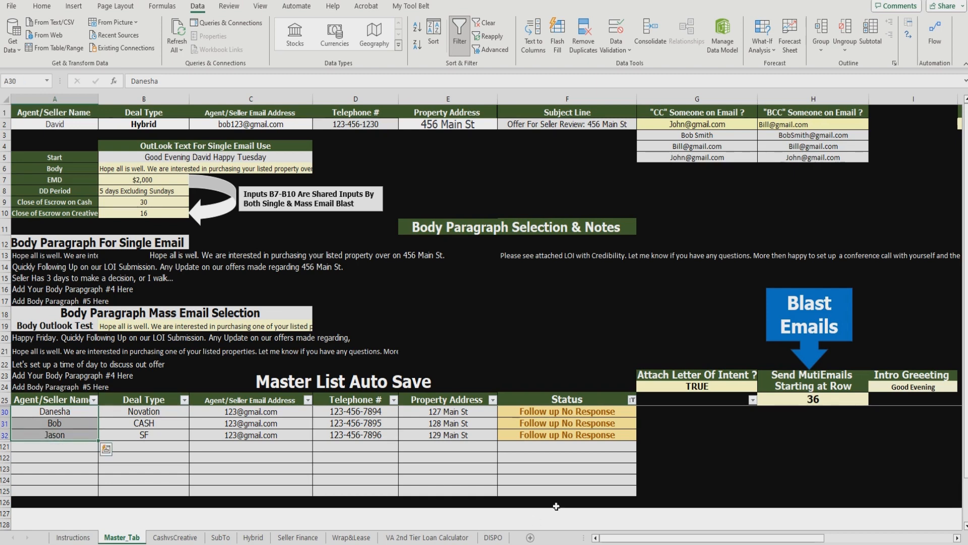
click(596, 477)
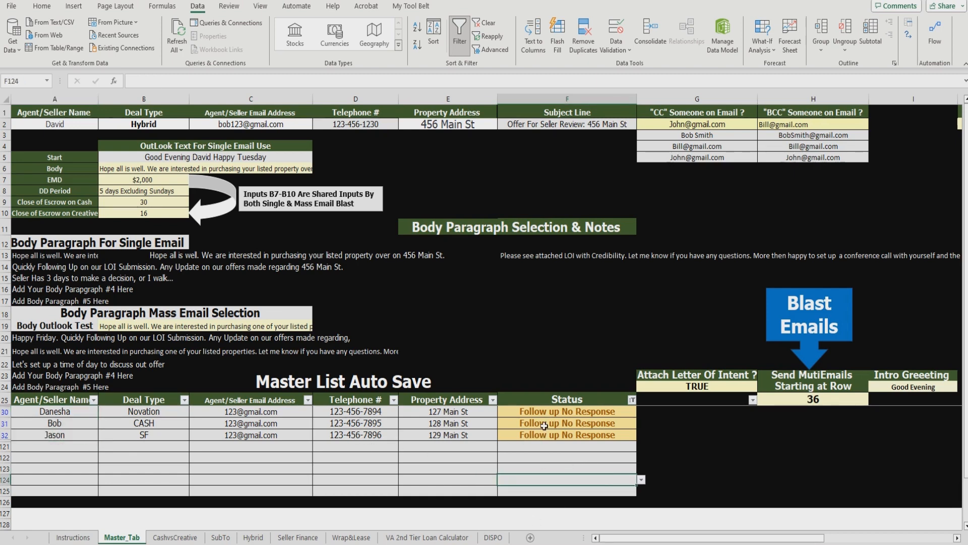
click(306, 328)
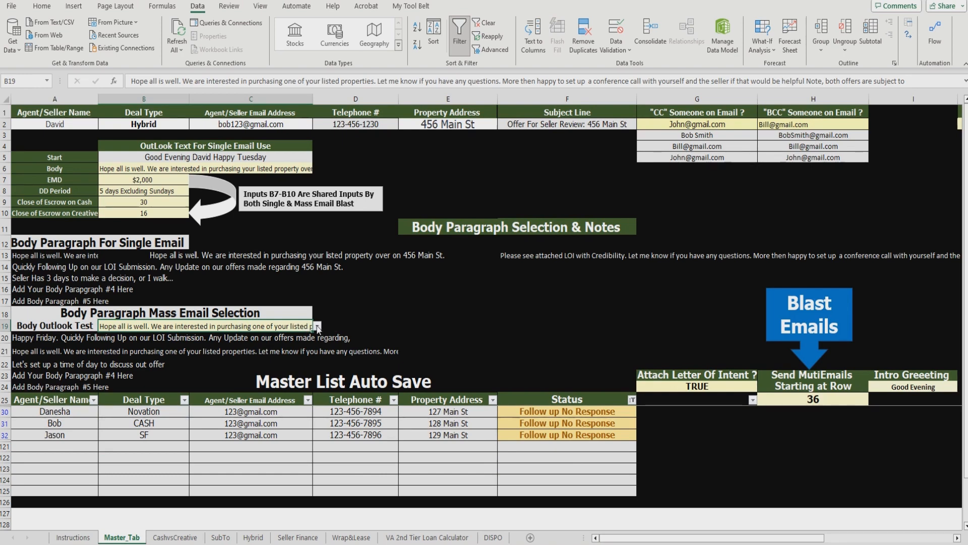
Step: Choose the Happy Friday follow-up paragraph for B19 and change row 20's Friday to Tuesday
click(318, 327)
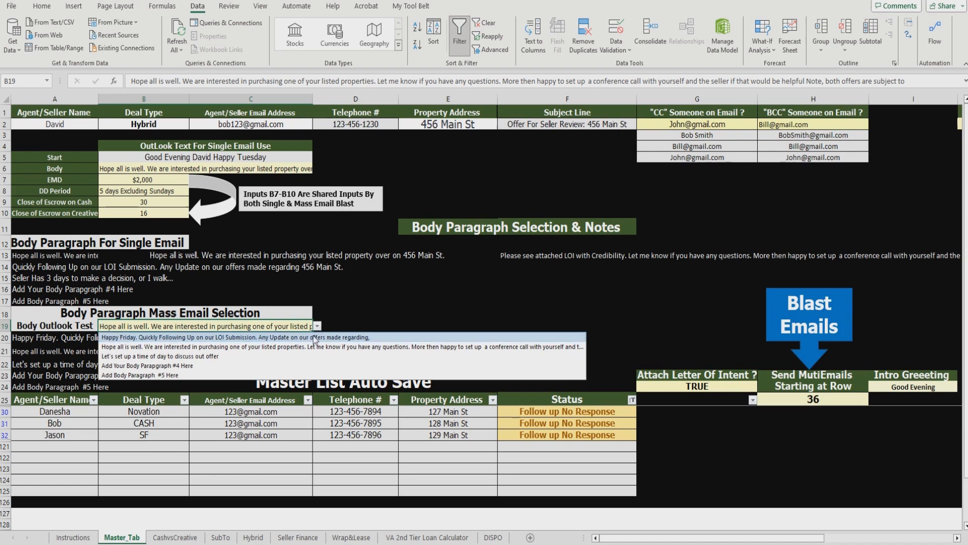
click(156, 337)
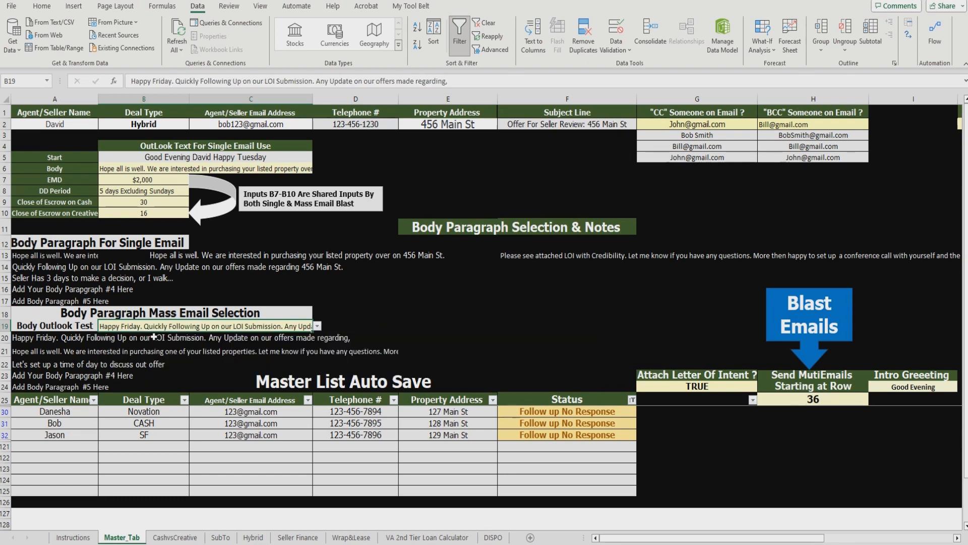
double_click(46, 338)
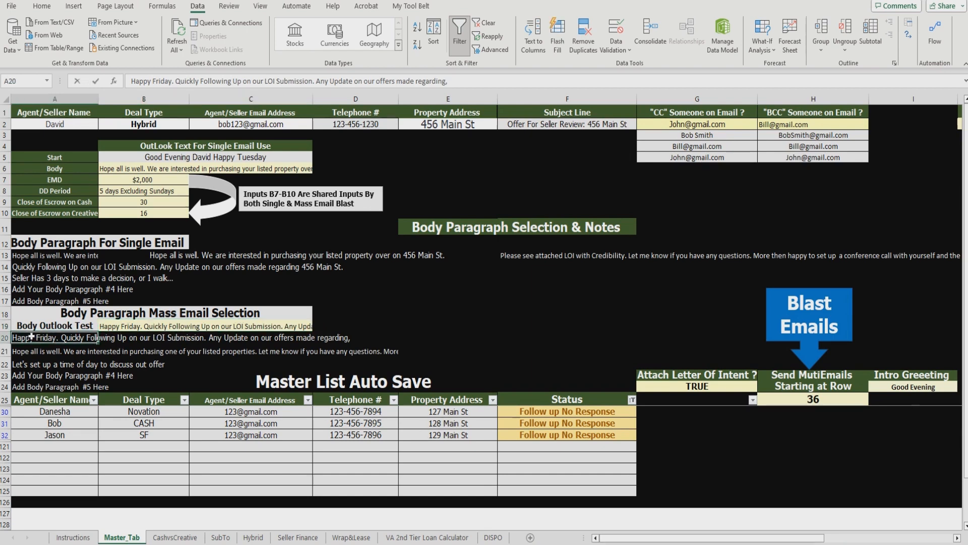
double_click(47, 337)
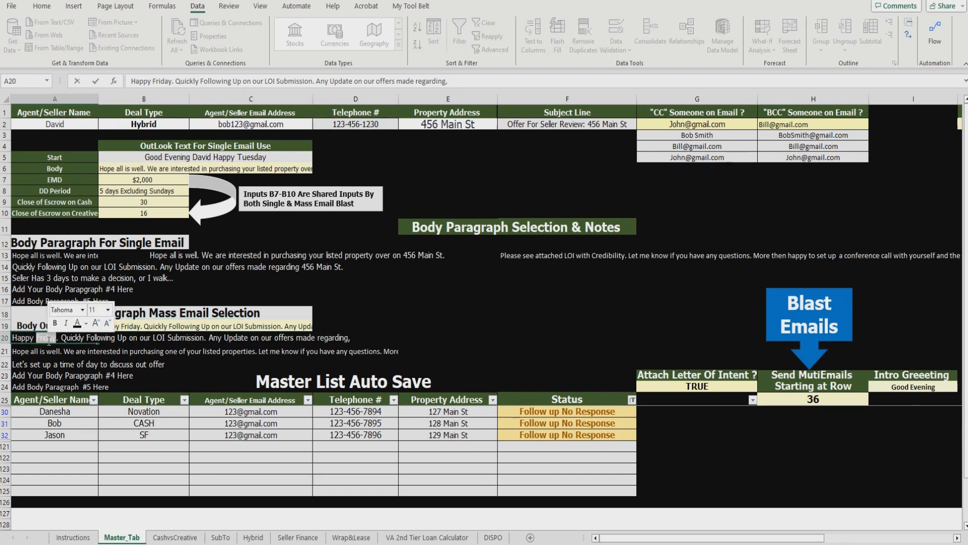
text(Tuesday)
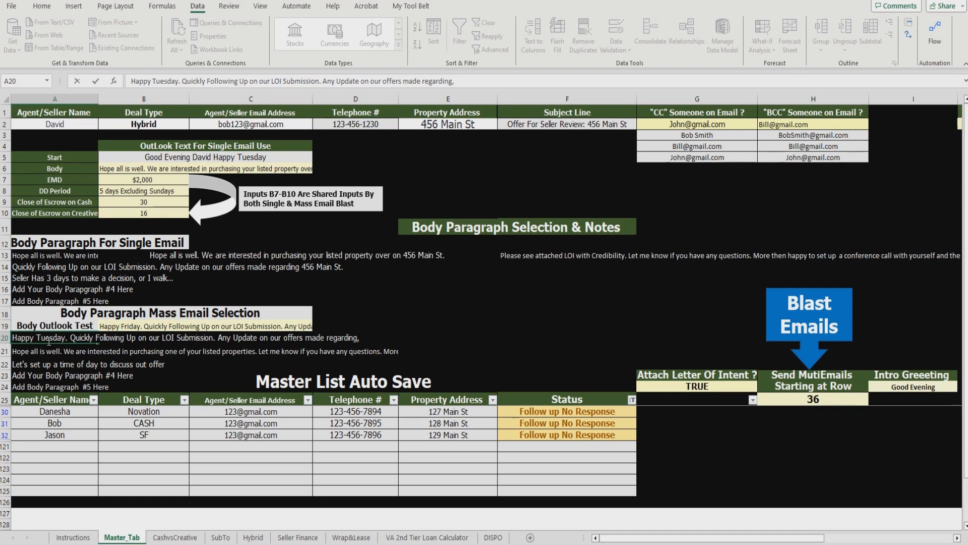
click(469, 336)
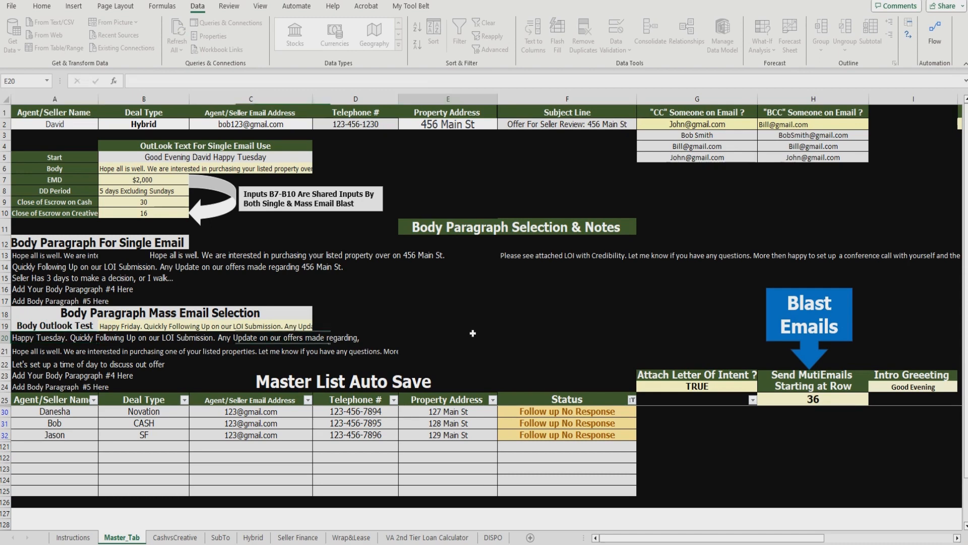
Step: Change the mass-email starting row from 36 to 30
click(831, 397)
text(30)
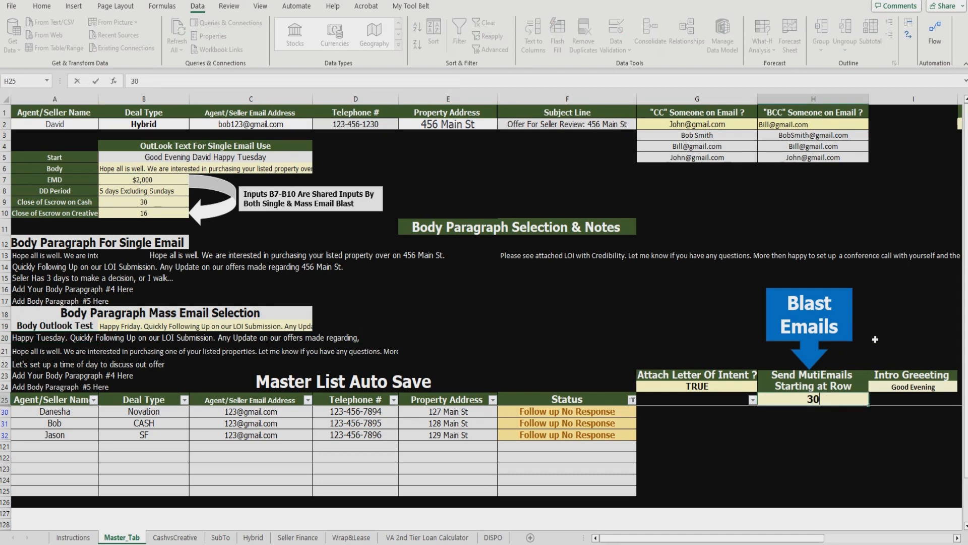
click(722, 326)
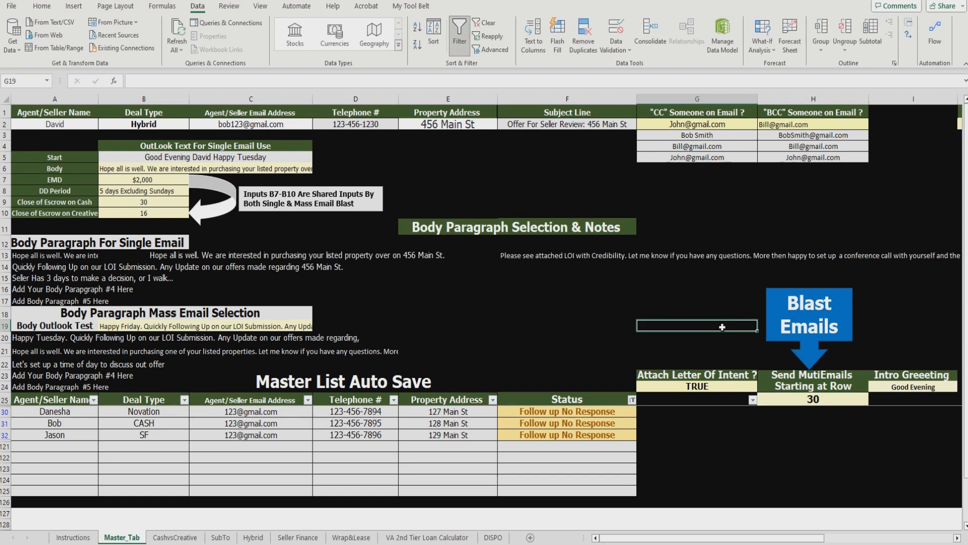
Step: Generate the blast emails and close the 129 Main St email without saving
click(809, 318)
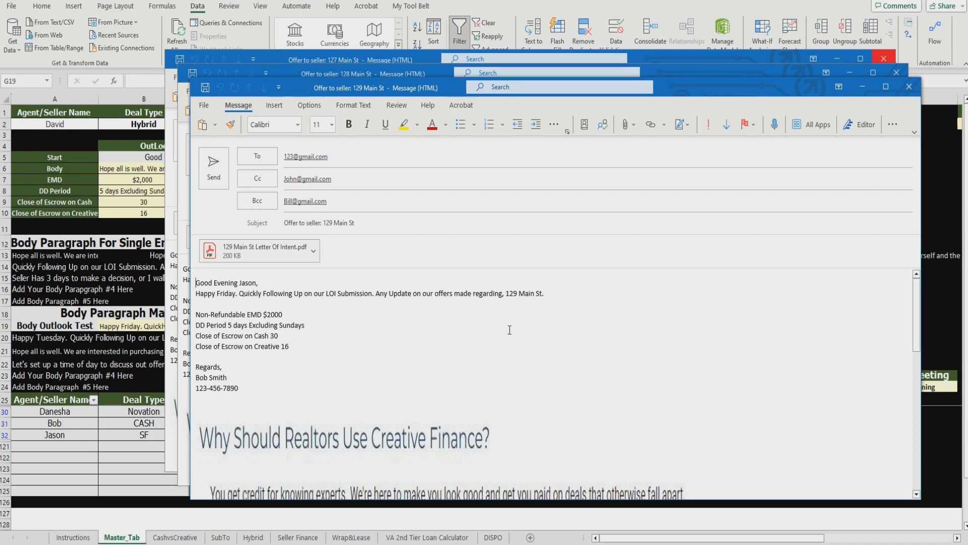
drag(507, 295, 554, 306)
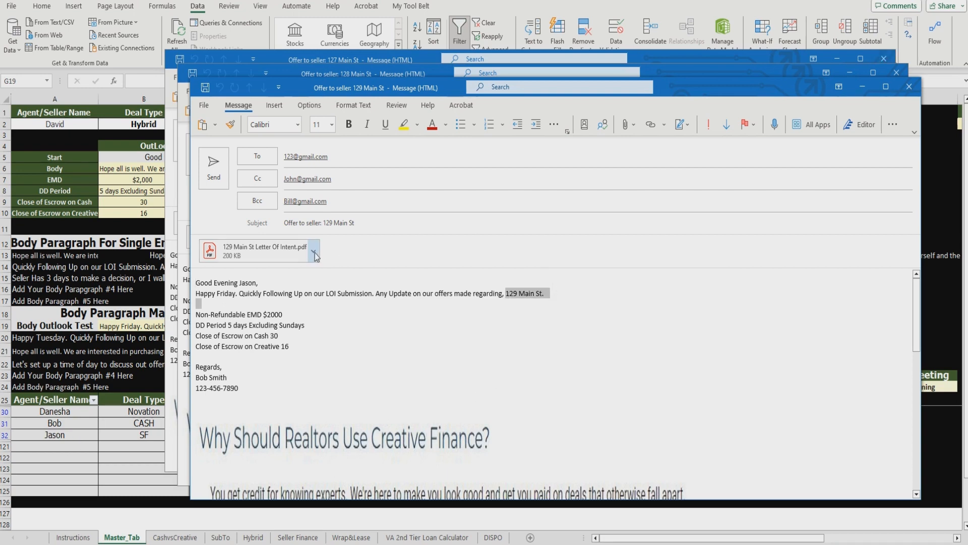
click(909, 87)
click(503, 307)
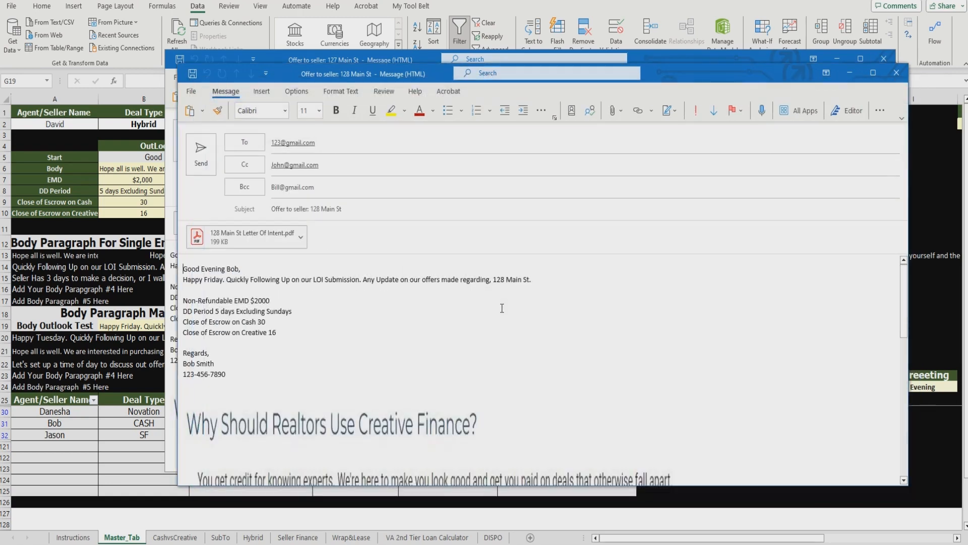
Step: Review the 128 Main St email's subject and body, then discard it unsaved
drag(678, 81, 721, 64)
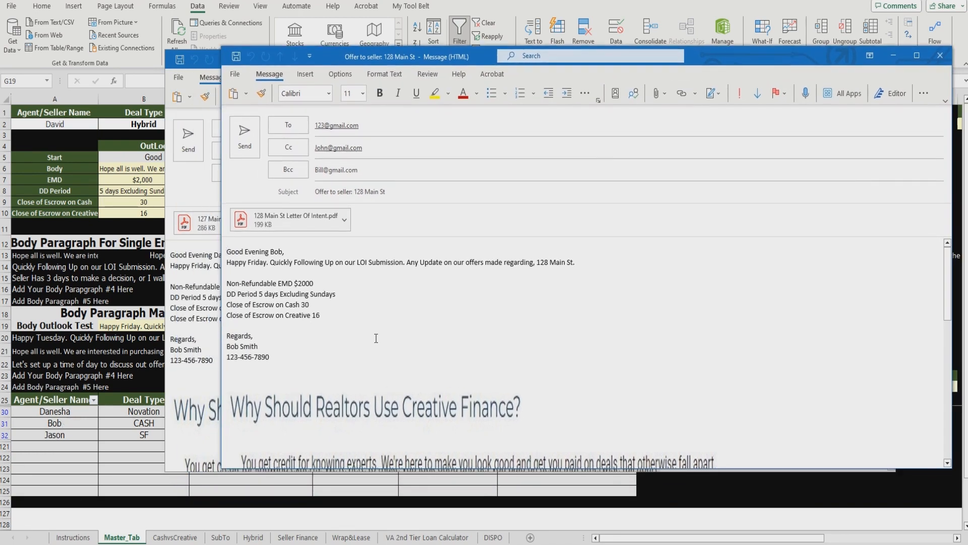
drag(731, 56, 700, 249)
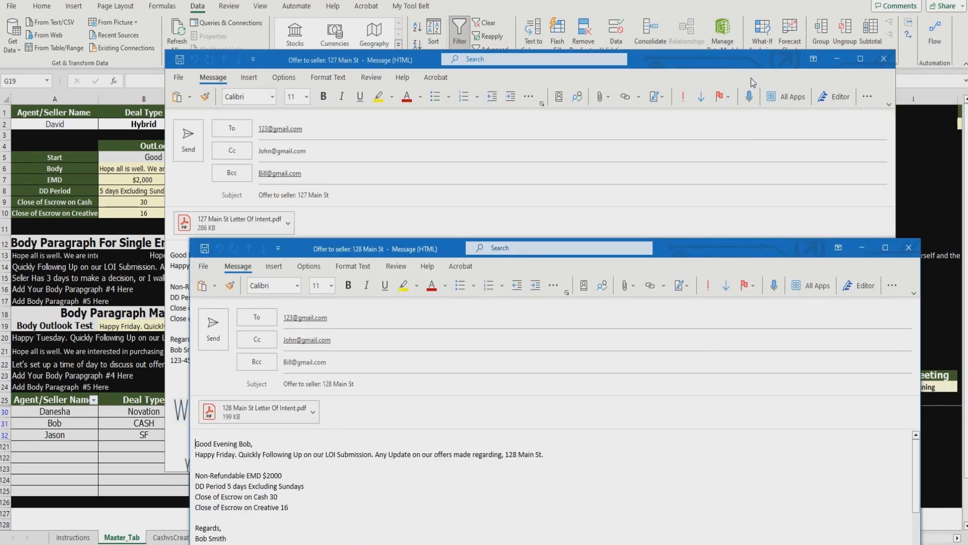
click(849, 59)
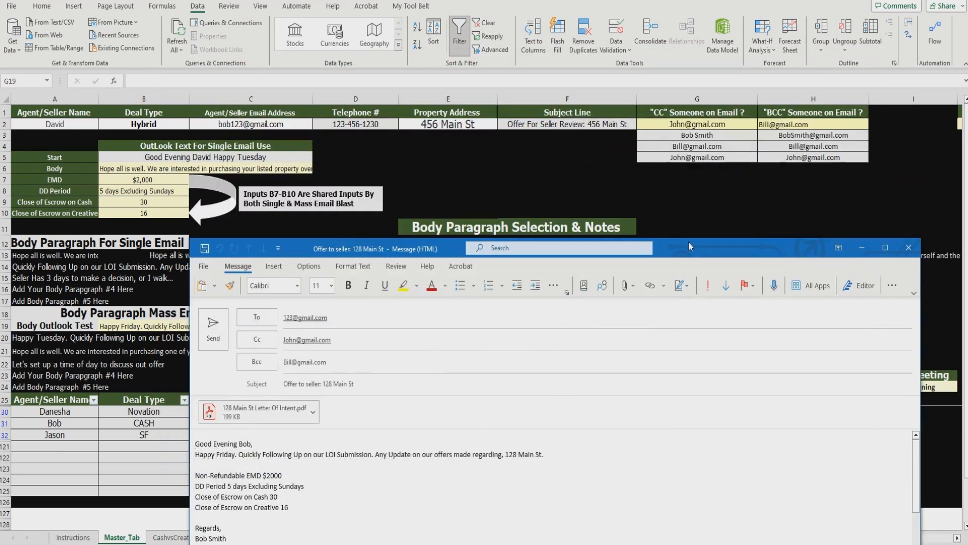
drag(691, 241, 679, 75)
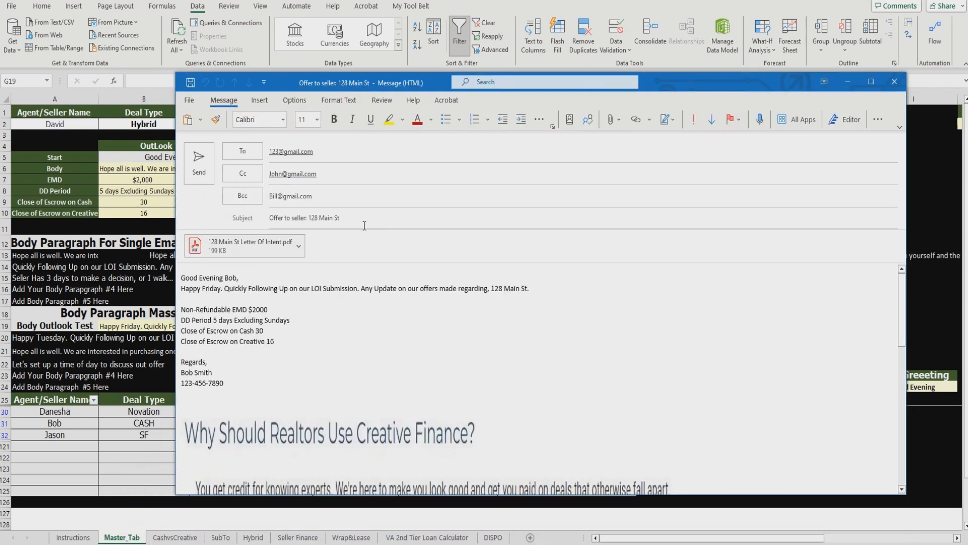
drag(364, 225, 317, 213)
drag(544, 291, 490, 289)
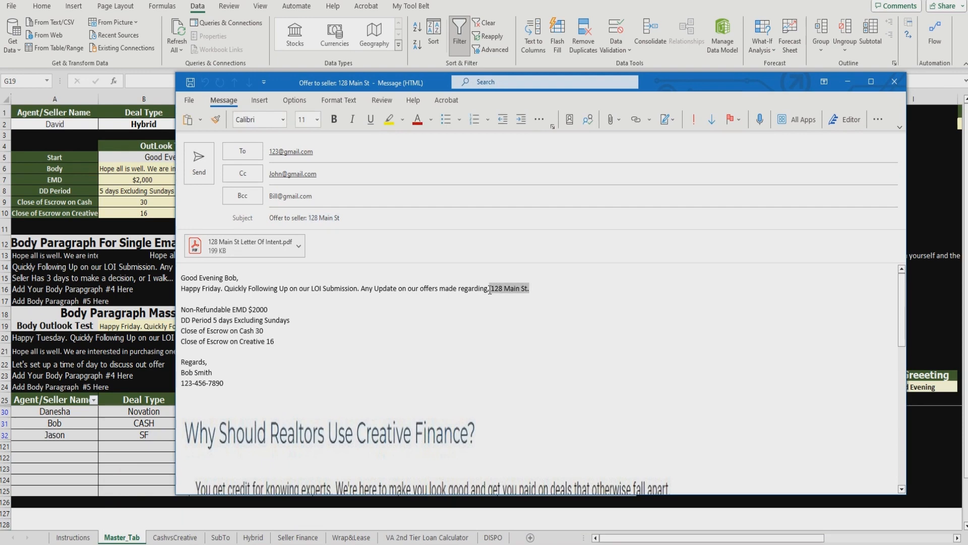
click(895, 83)
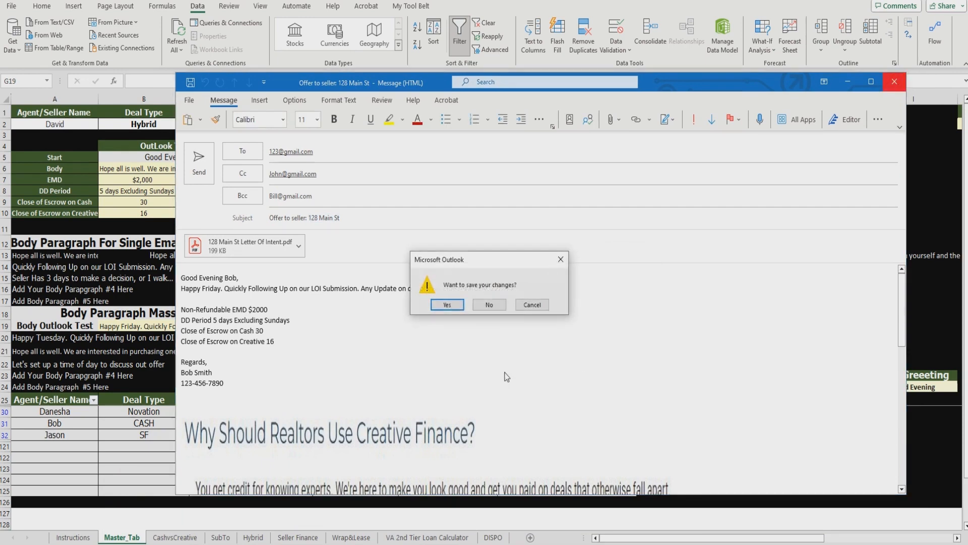
click(503, 308)
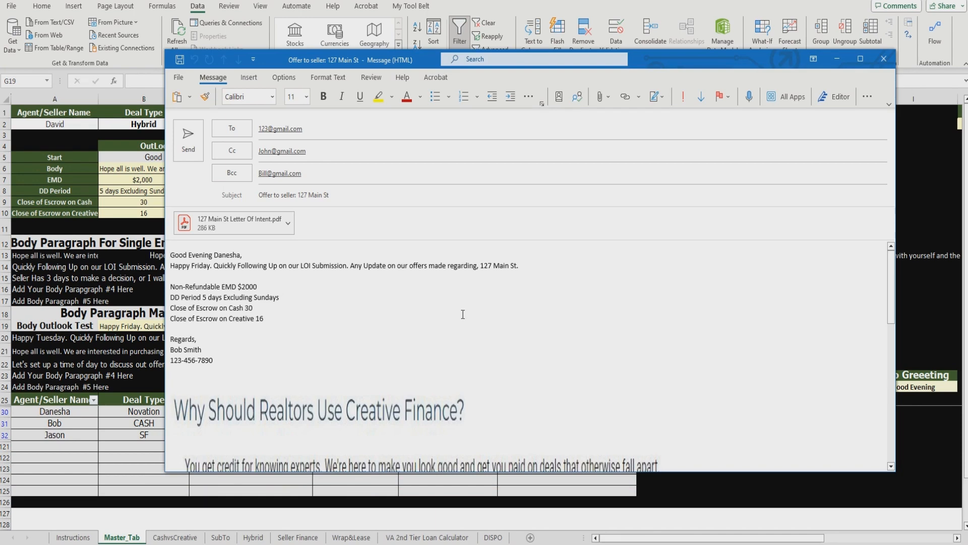
Step: Discard the 127 Main St offer email and select the Attach Letter Of Intent cell G24
click(894, 62)
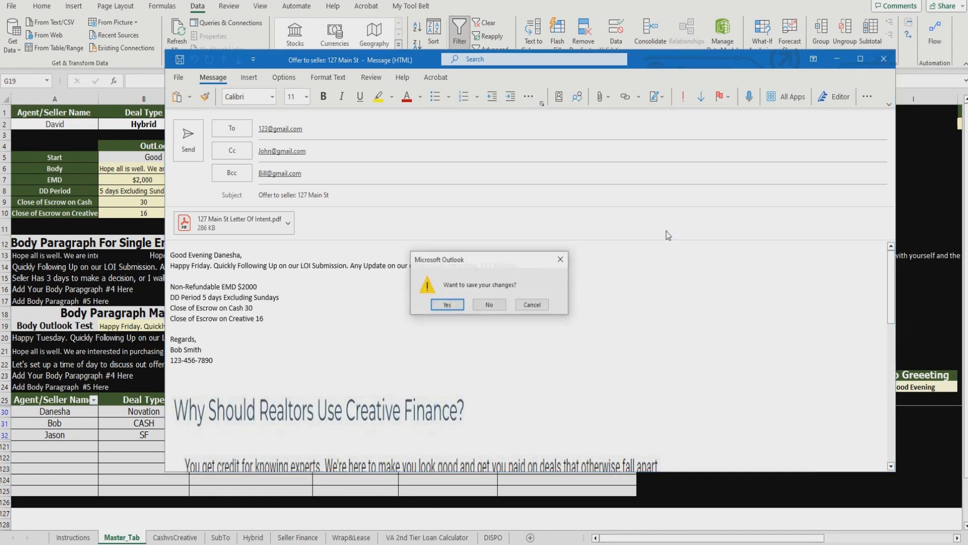
click(627, 303)
click(737, 388)
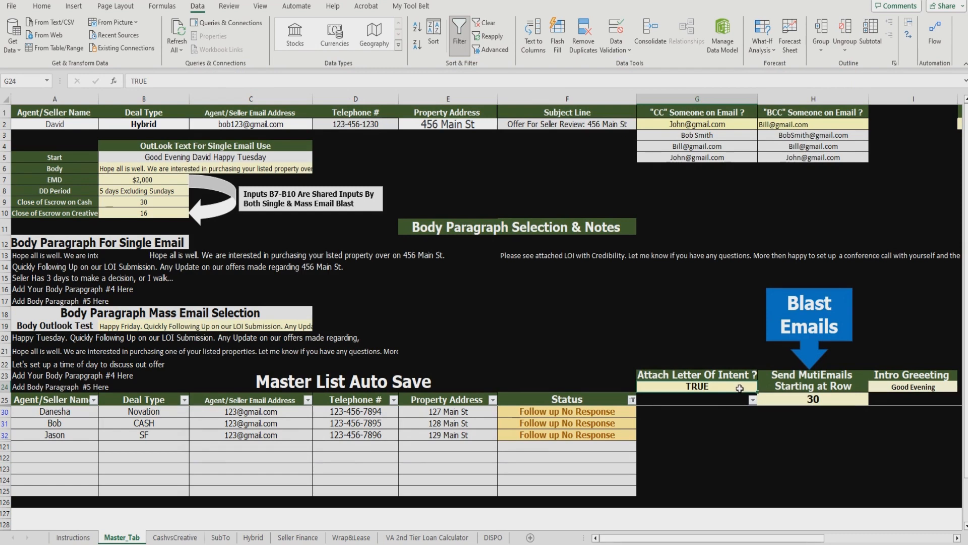
Step: Set Attach Letter Of Intent to FALSE and regenerate the blast offer emails
text(False)
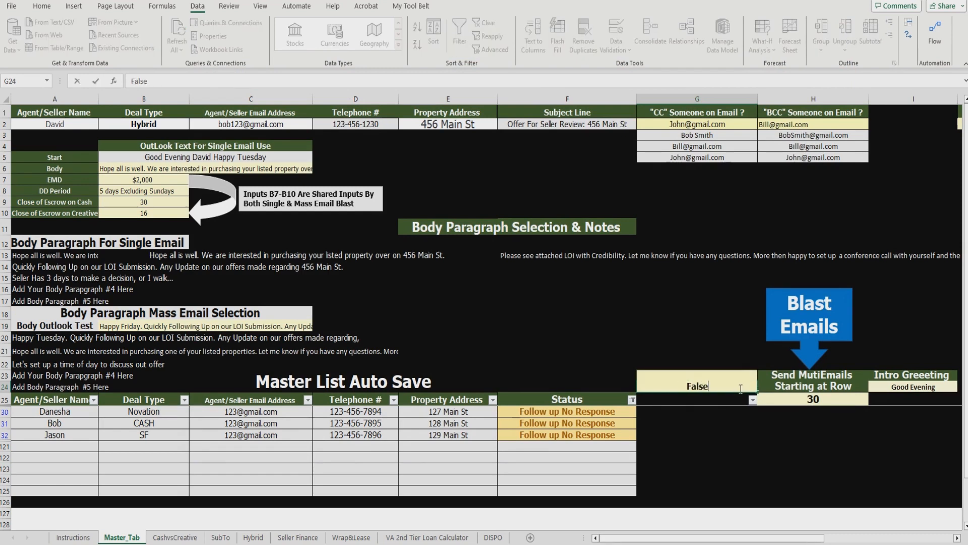
click(723, 327)
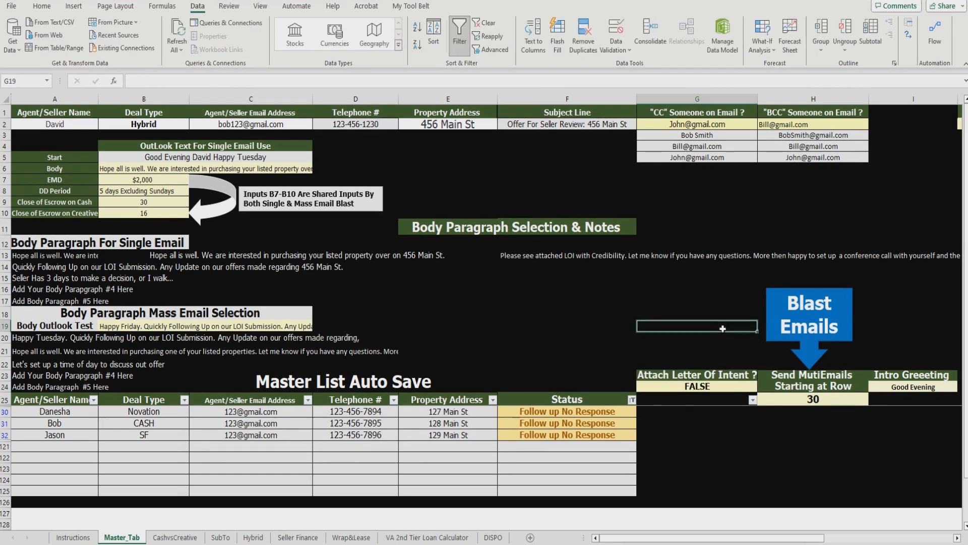
click(800, 323)
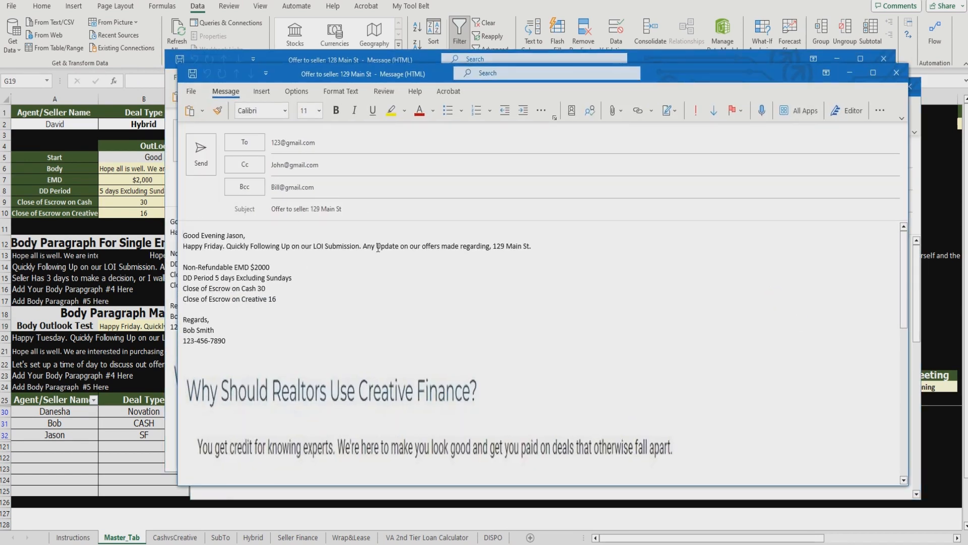
Step: Close the 129, 128 and 127 Main St offer emails without saving
click(896, 72)
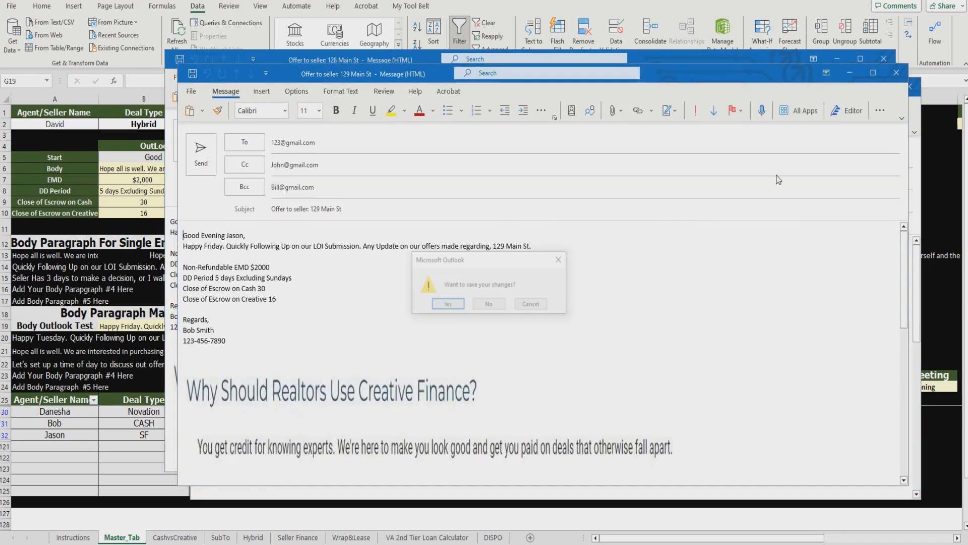
key(n)
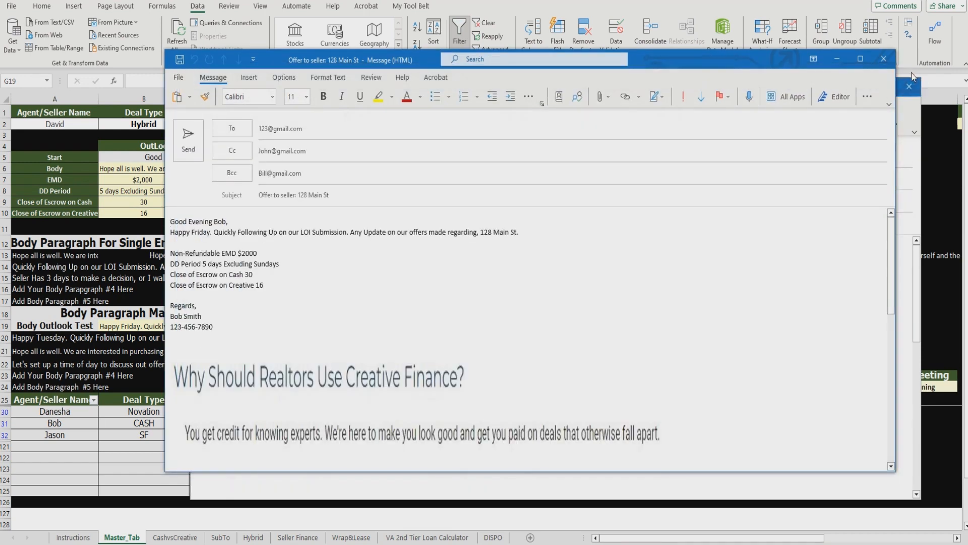
click(884, 59)
click(489, 305)
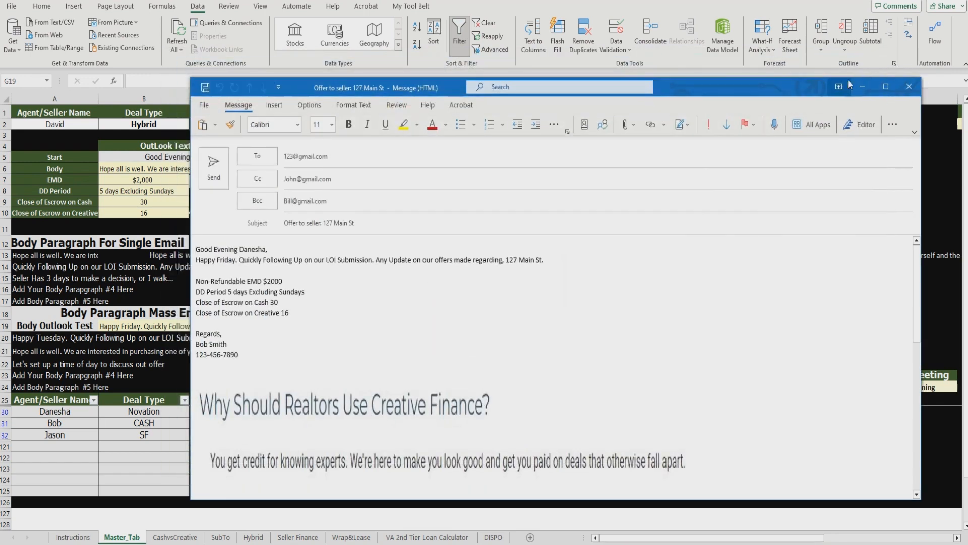
click(910, 87)
click(497, 306)
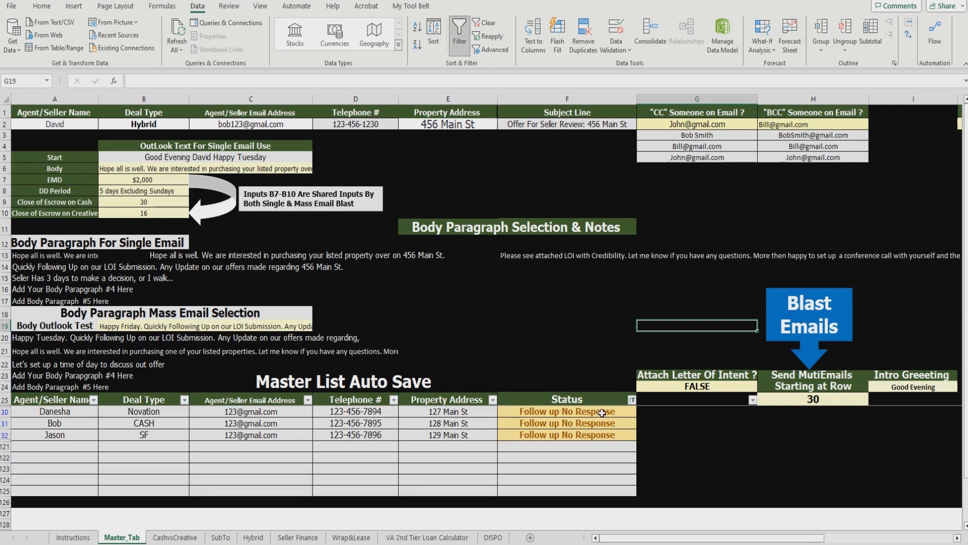
Step: Select Status cells F30:F32 and clear the Status filter to list every row again
drag(601, 413, 604, 434)
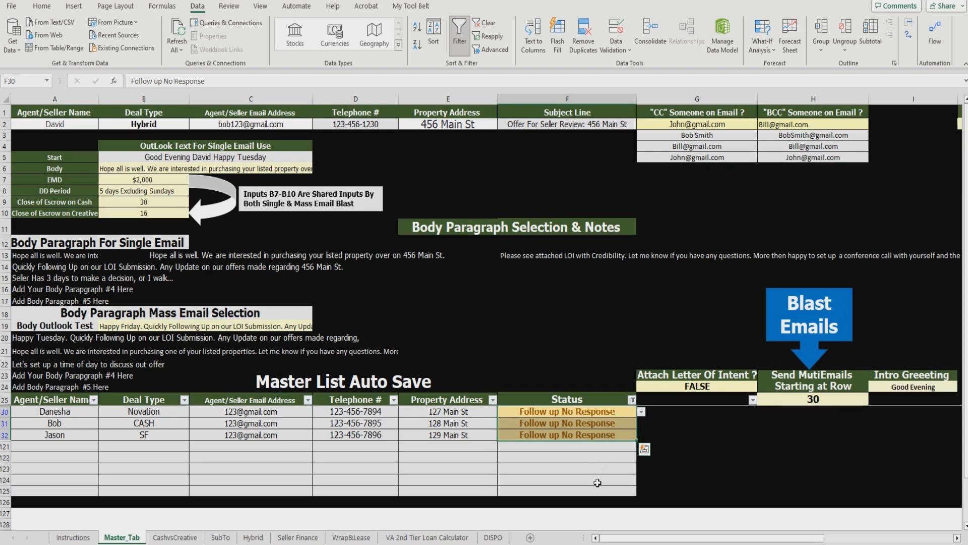
click(632, 399)
click(692, 224)
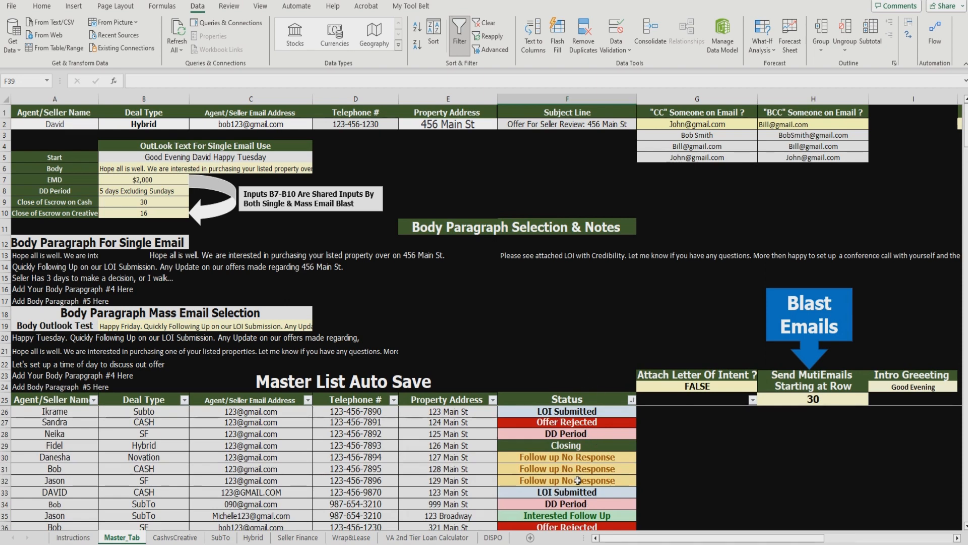
scroll(81, 428, down, 2)
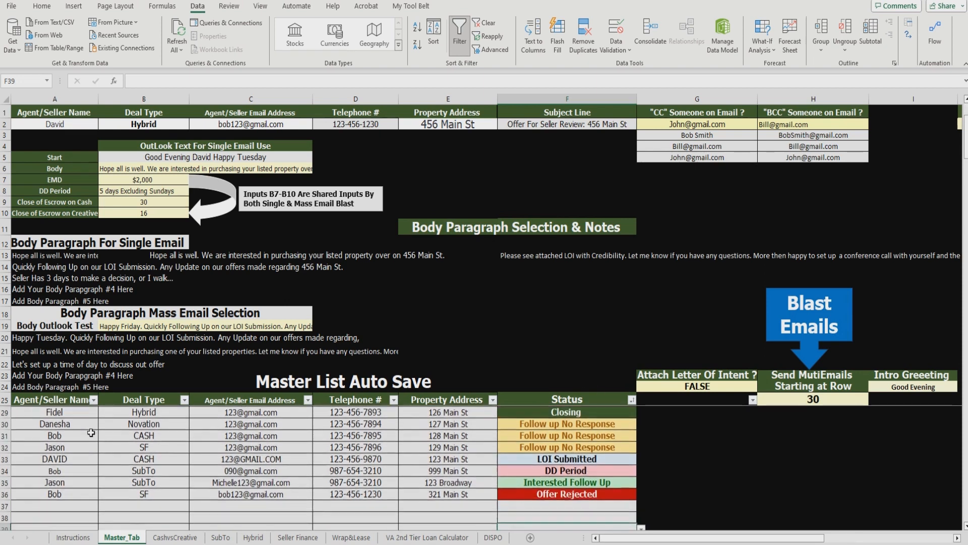
click(223, 502)
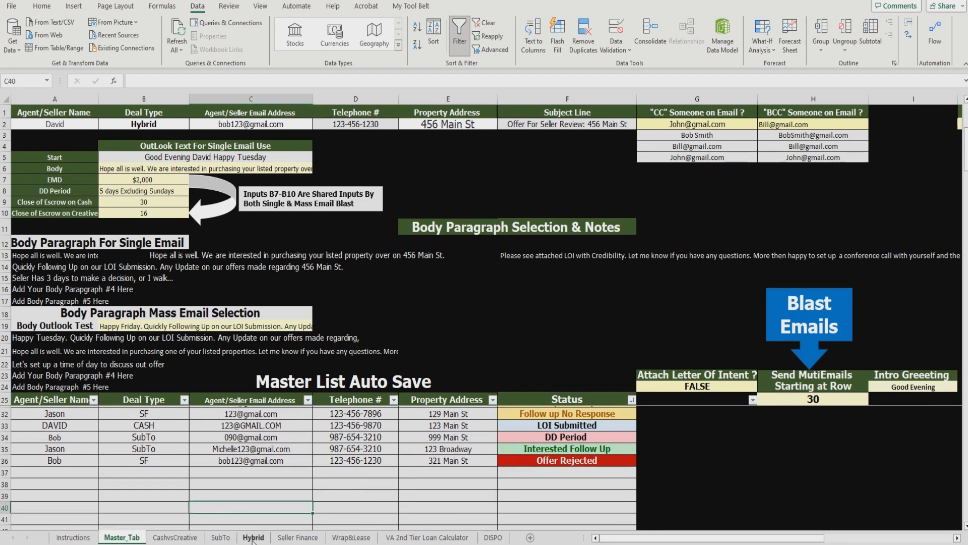
click(221, 537)
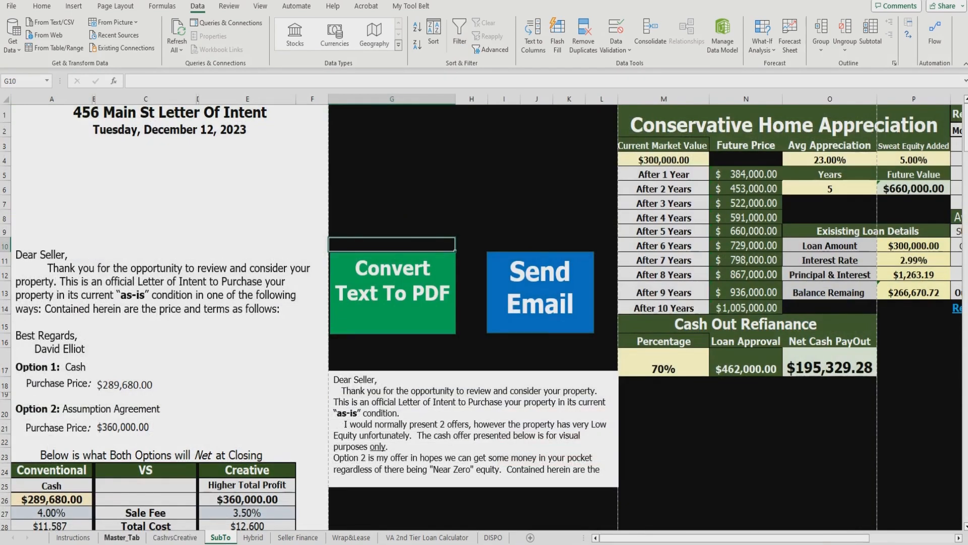
click(122, 537)
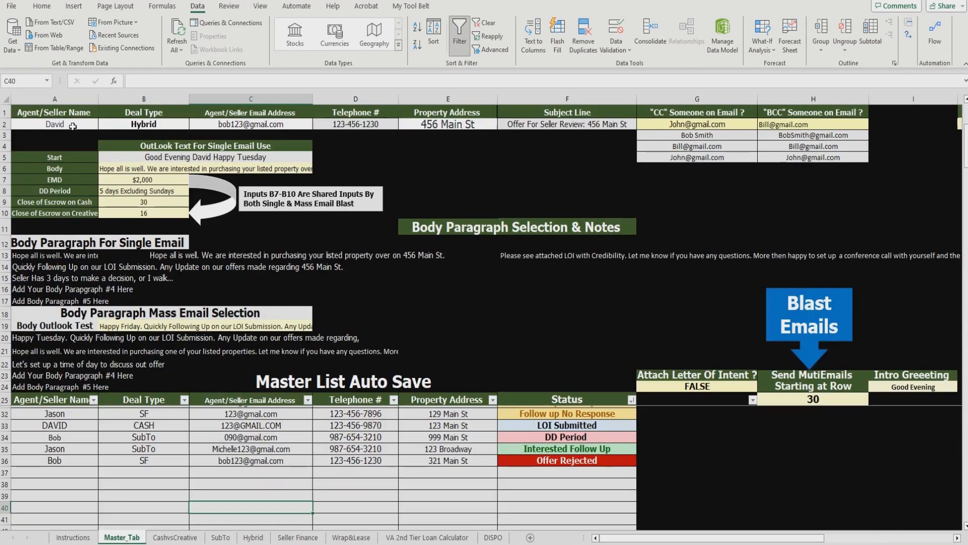
drag(73, 129, 546, 125)
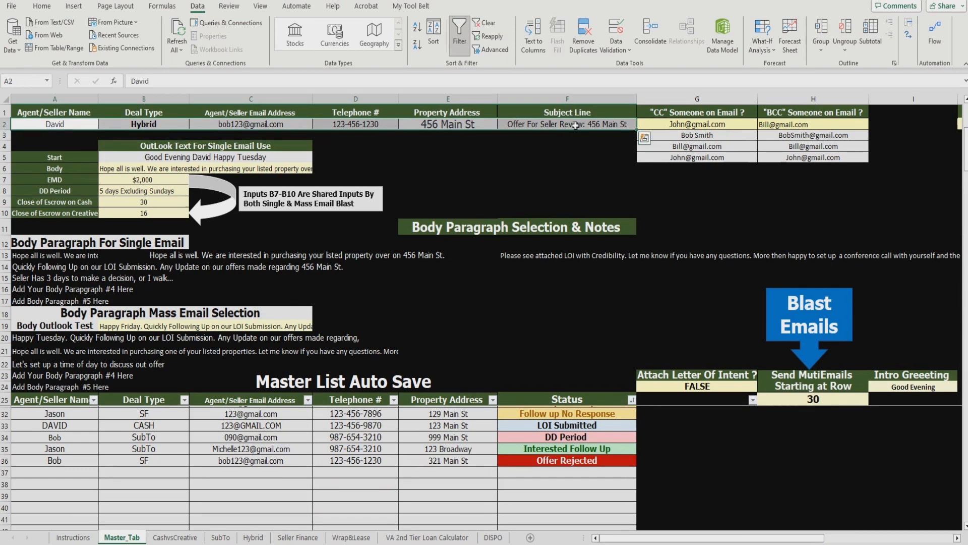
click(221, 537)
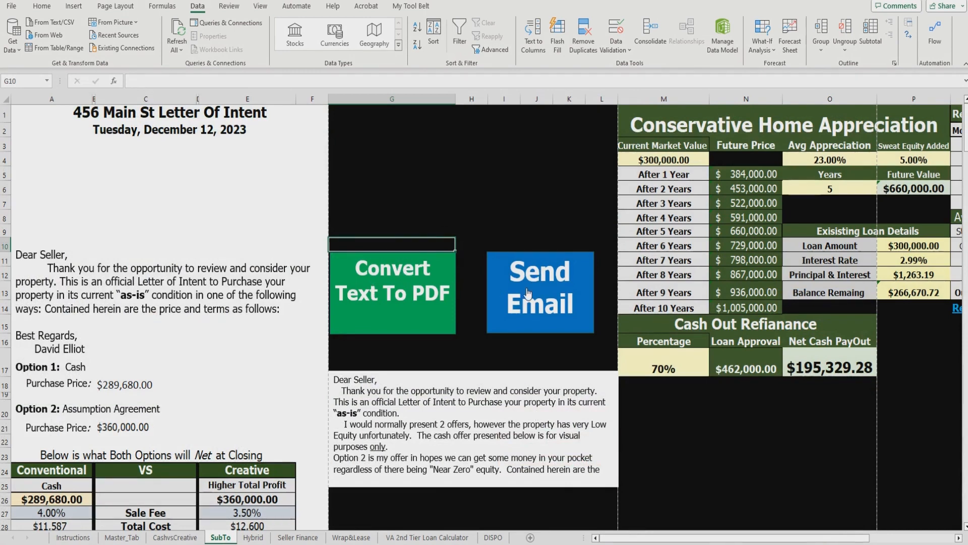
click(464, 200)
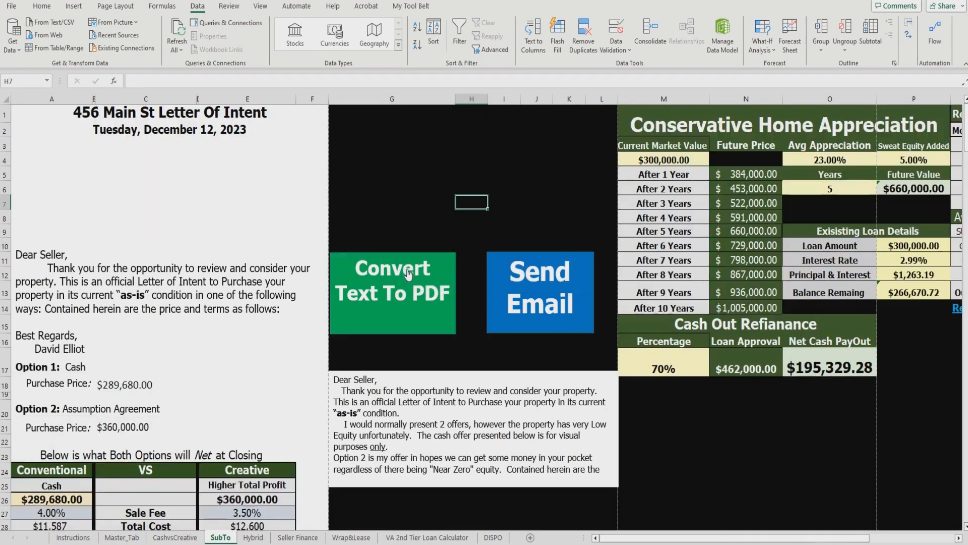
click(533, 267)
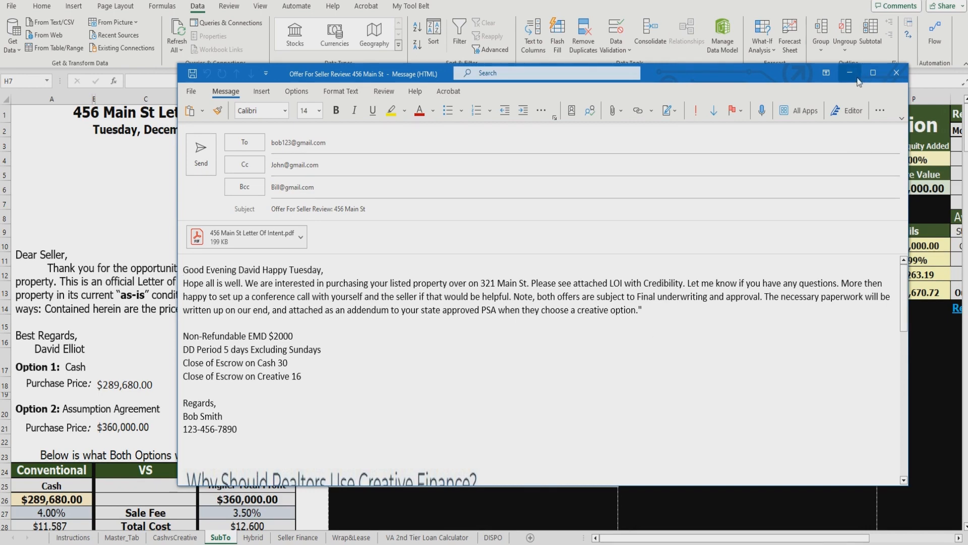
click(893, 74)
click(490, 304)
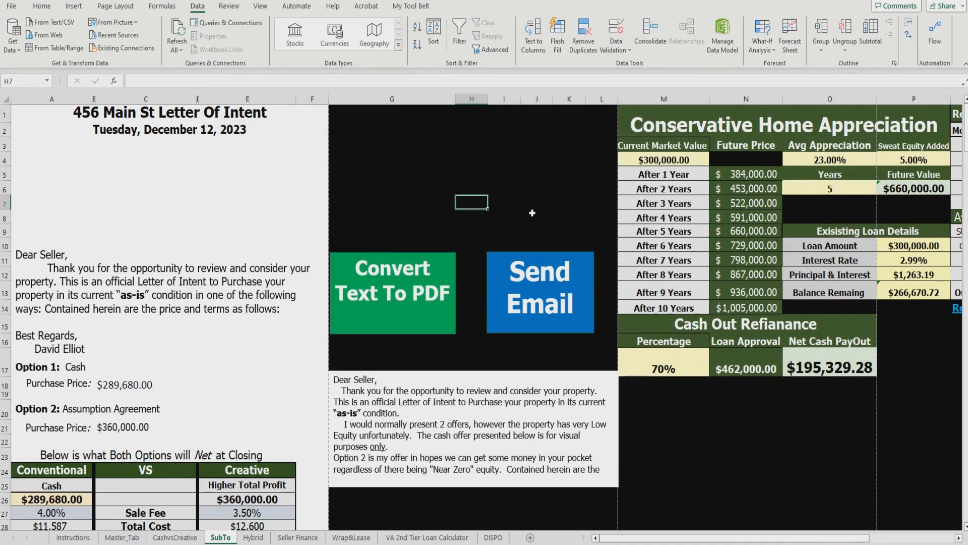
click(132, 537)
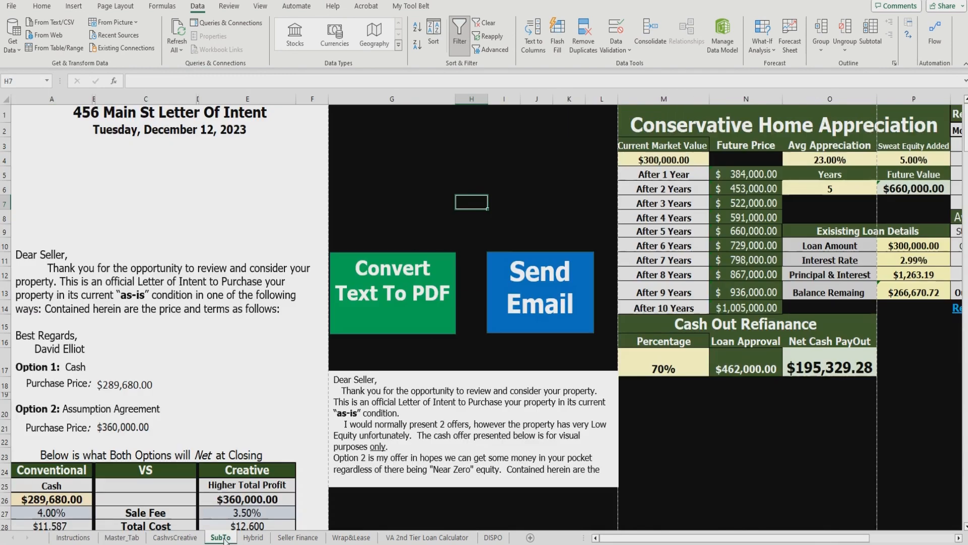
click(221, 537)
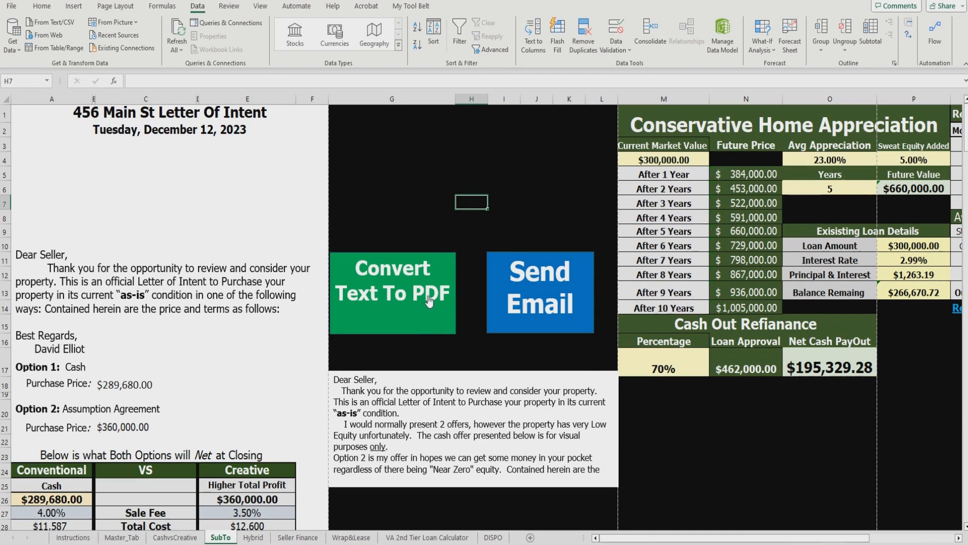
click(122, 537)
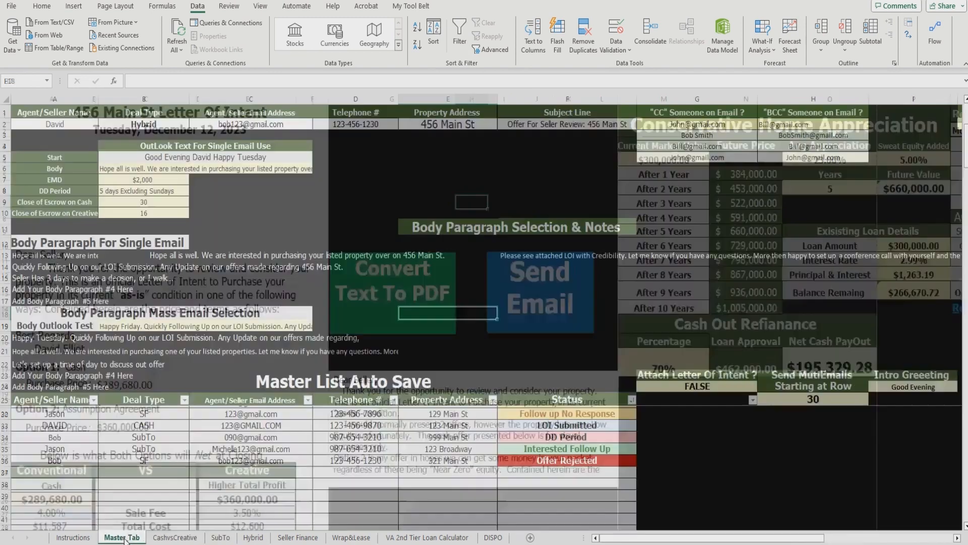
drag(50, 124, 534, 126)
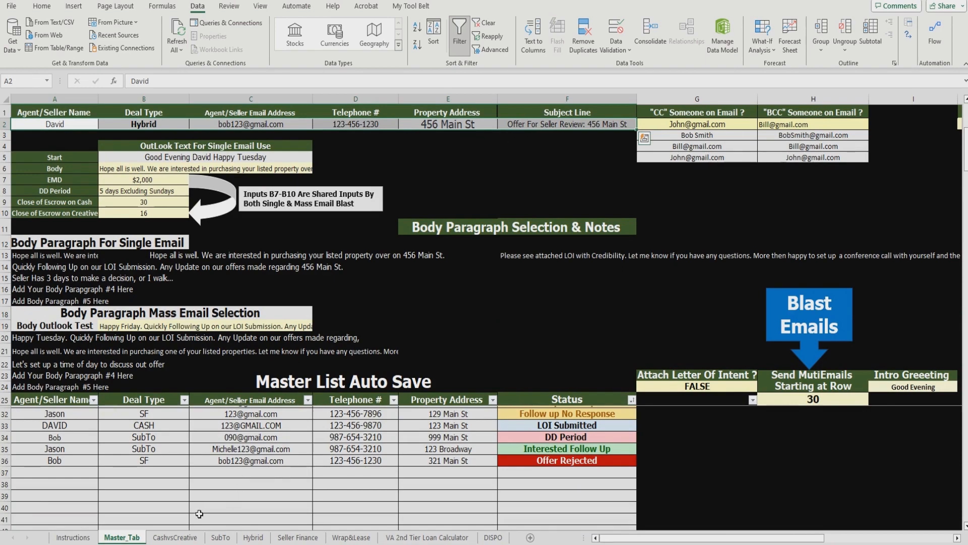
click(197, 538)
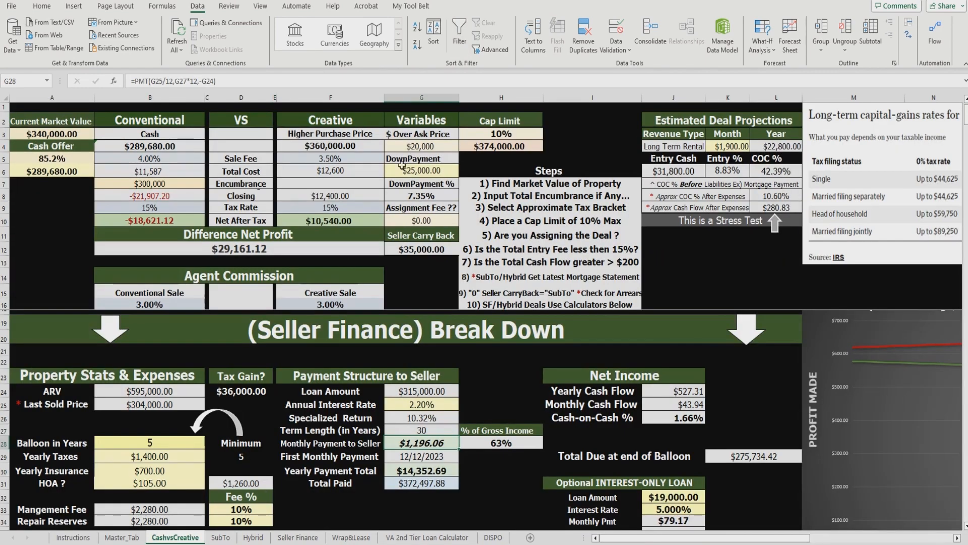
click(220, 538)
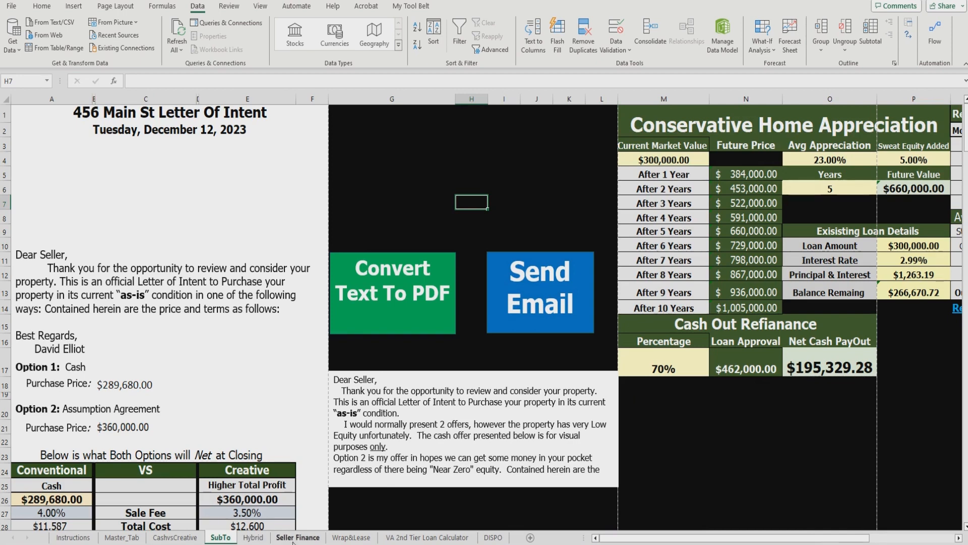
click(293, 538)
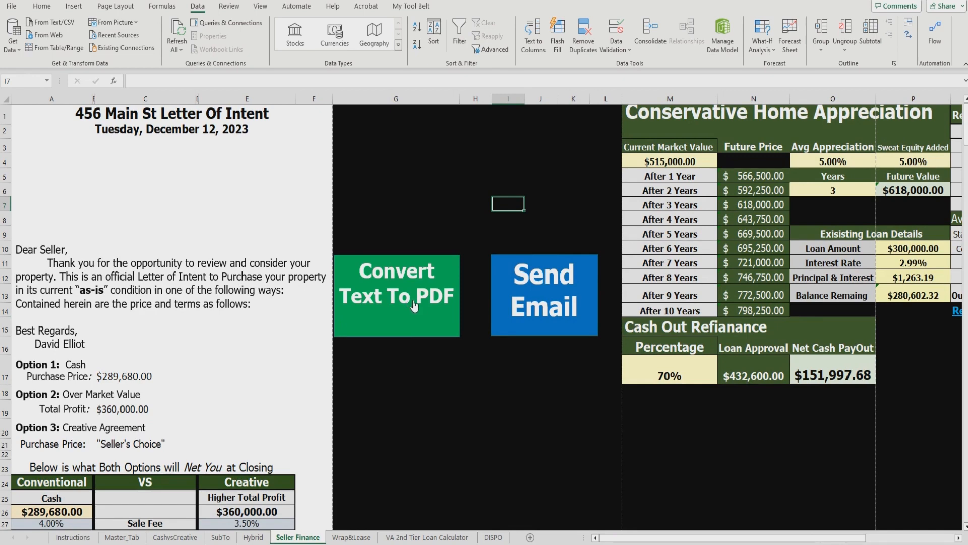
click(122, 538)
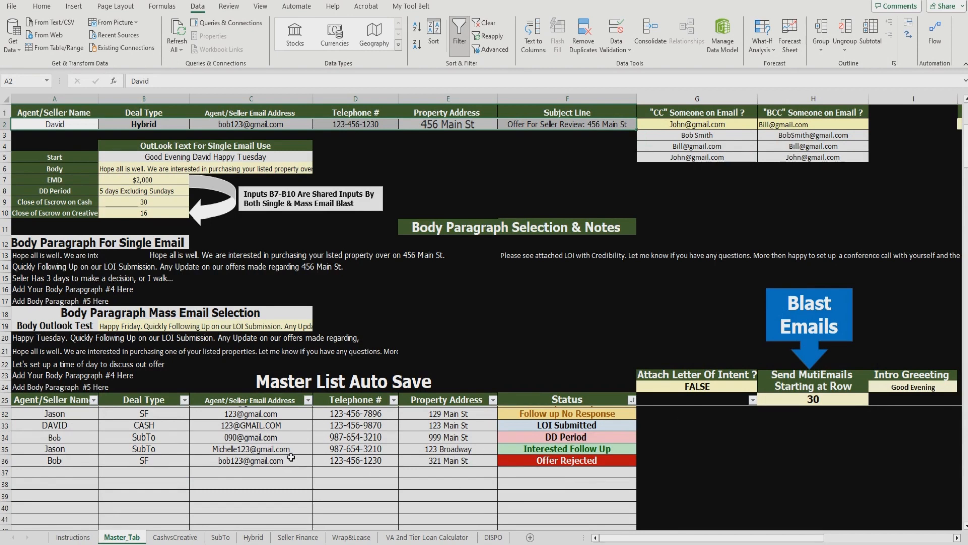
scroll(324, 467, up, 2)
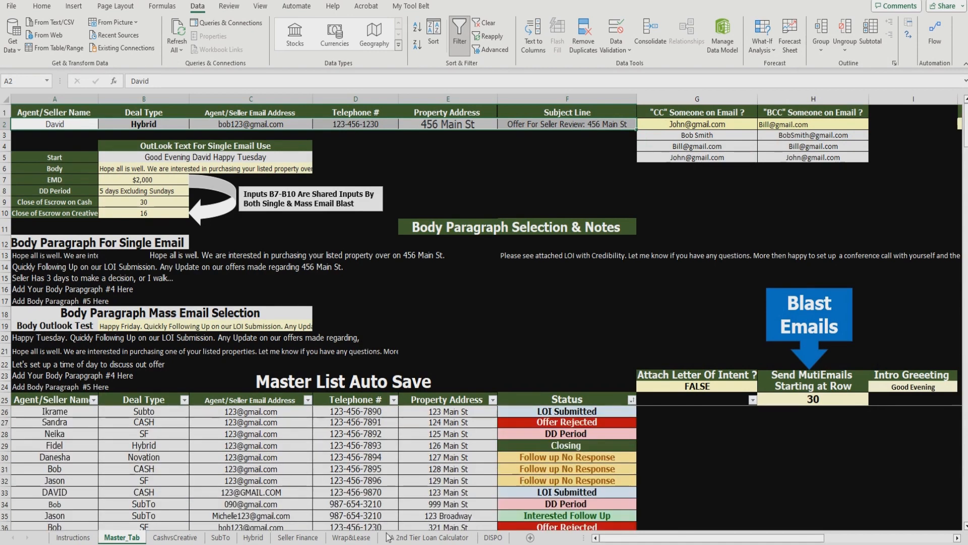